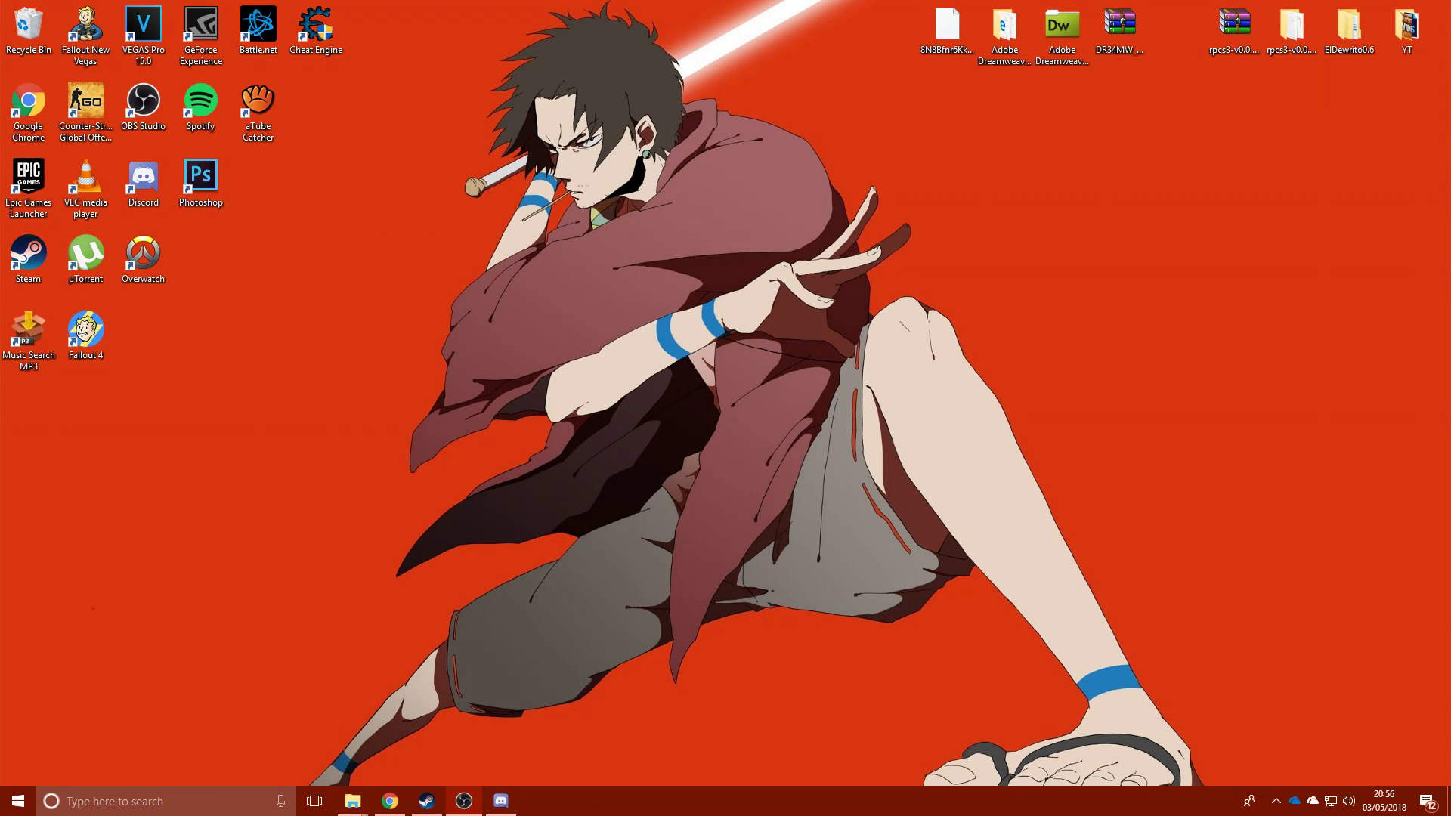
# - Switch to Chrome, open the RPCS3 website's Download page, and move the browser window so the desktop's rpcs3 archive and folder are accessible
pyautogui.click(390, 801)
pyautogui.click(483, 25)
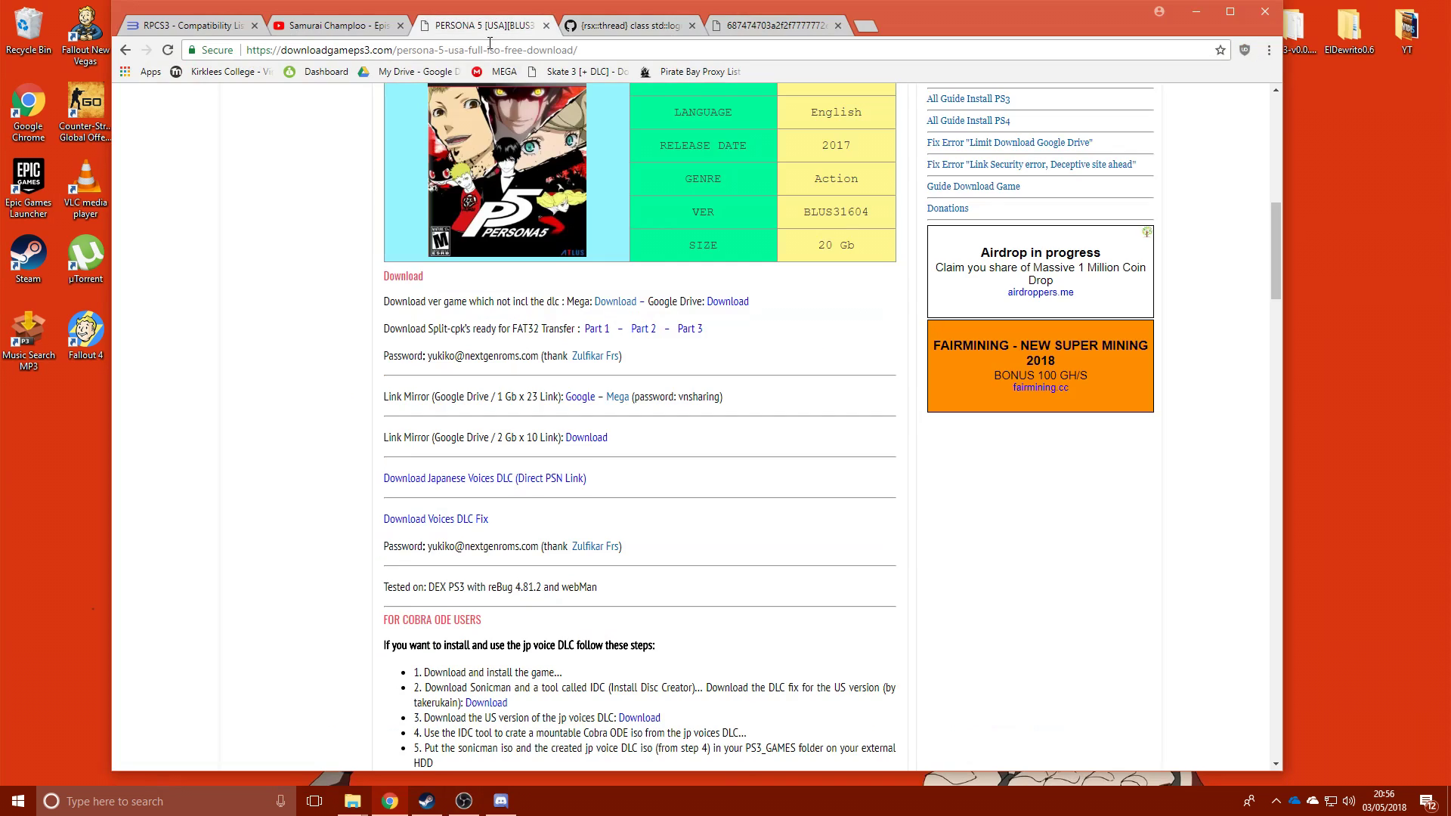
pyautogui.click(175, 25)
pyautogui.click(251, 107)
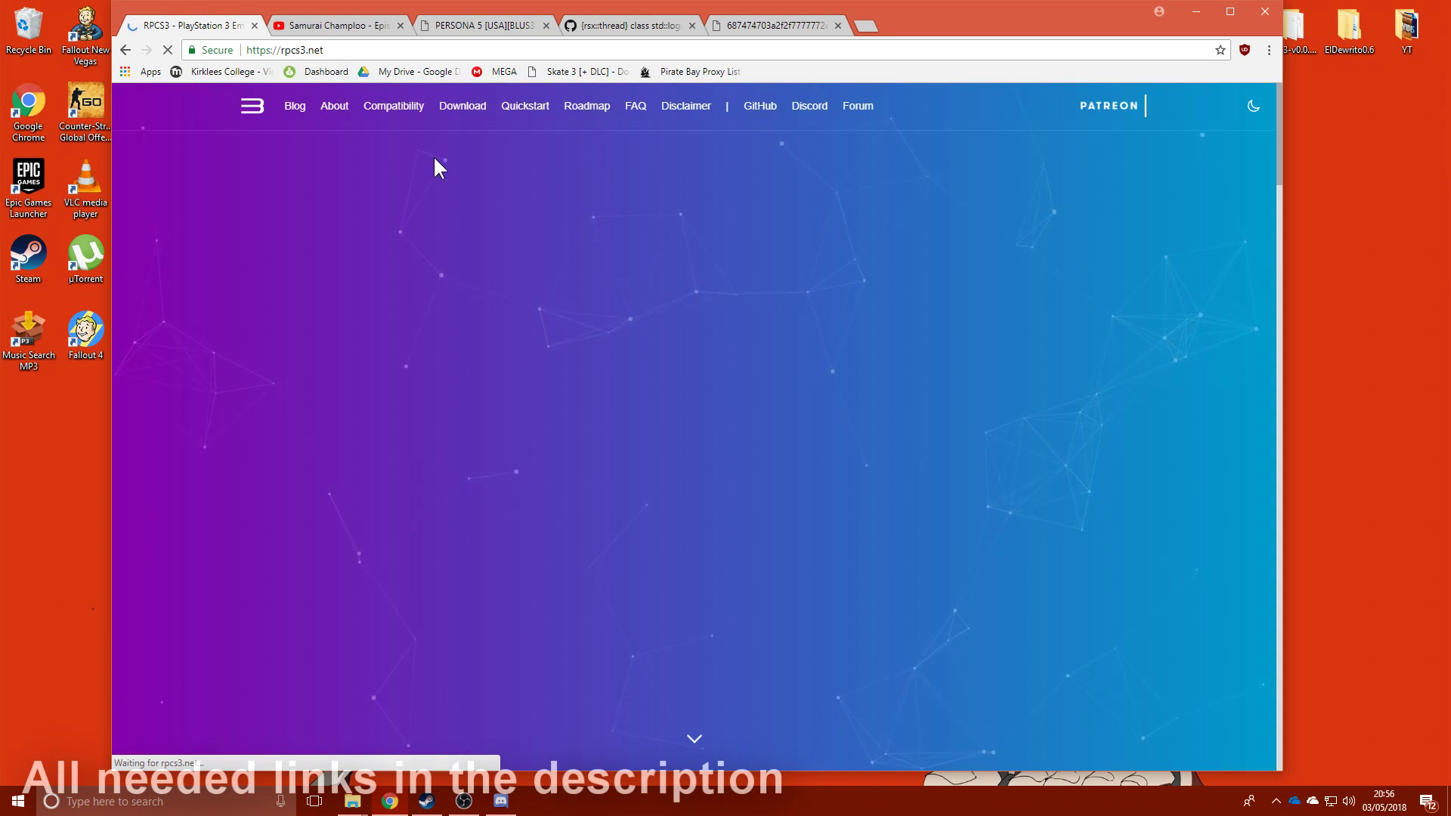
pyautogui.moveTo(333, 49); pyautogui.dragTo(252, 51)
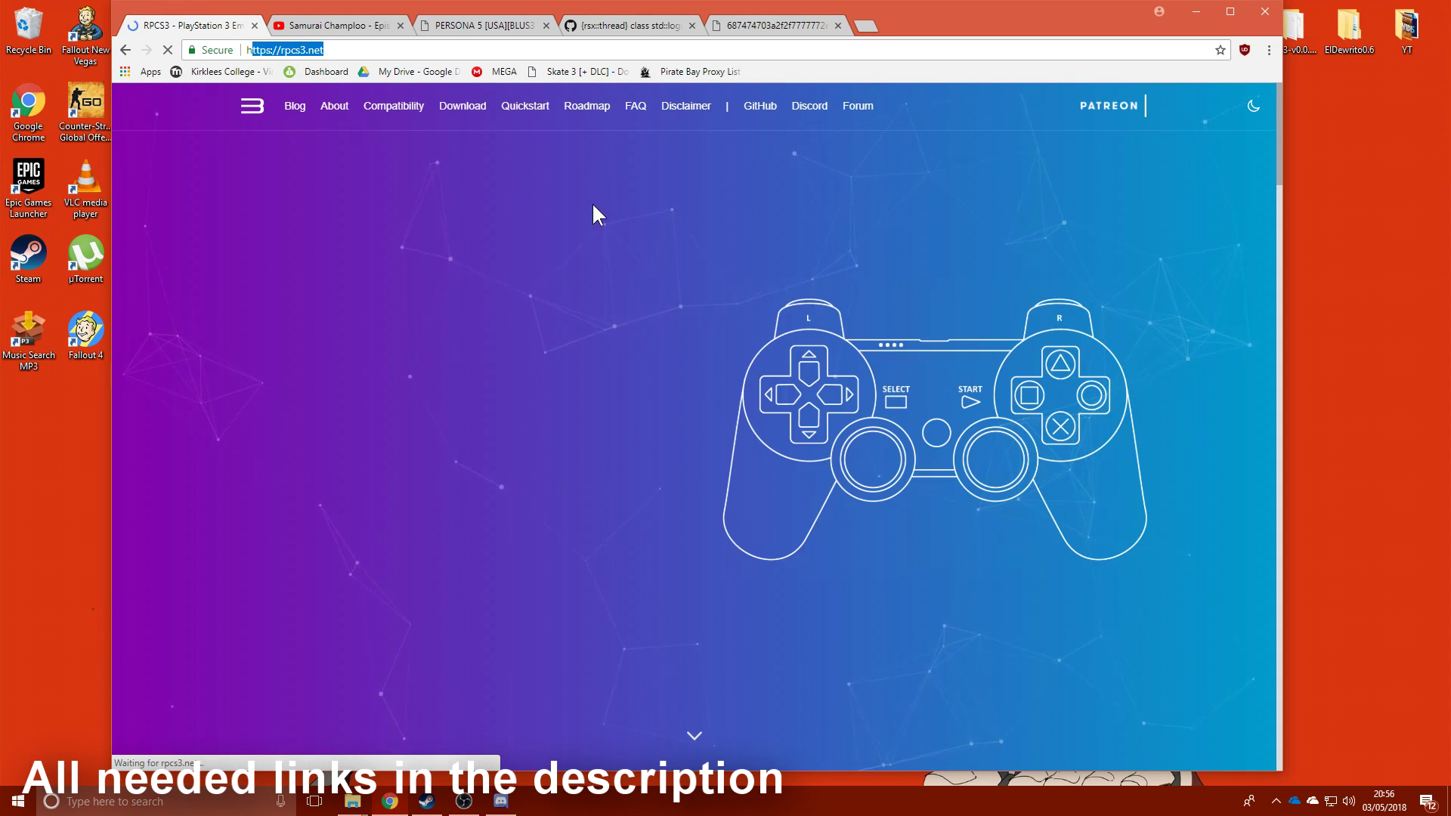
pyautogui.click(476, 127)
pyautogui.moveTo(955, 29); pyautogui.dragTo(854, 91)
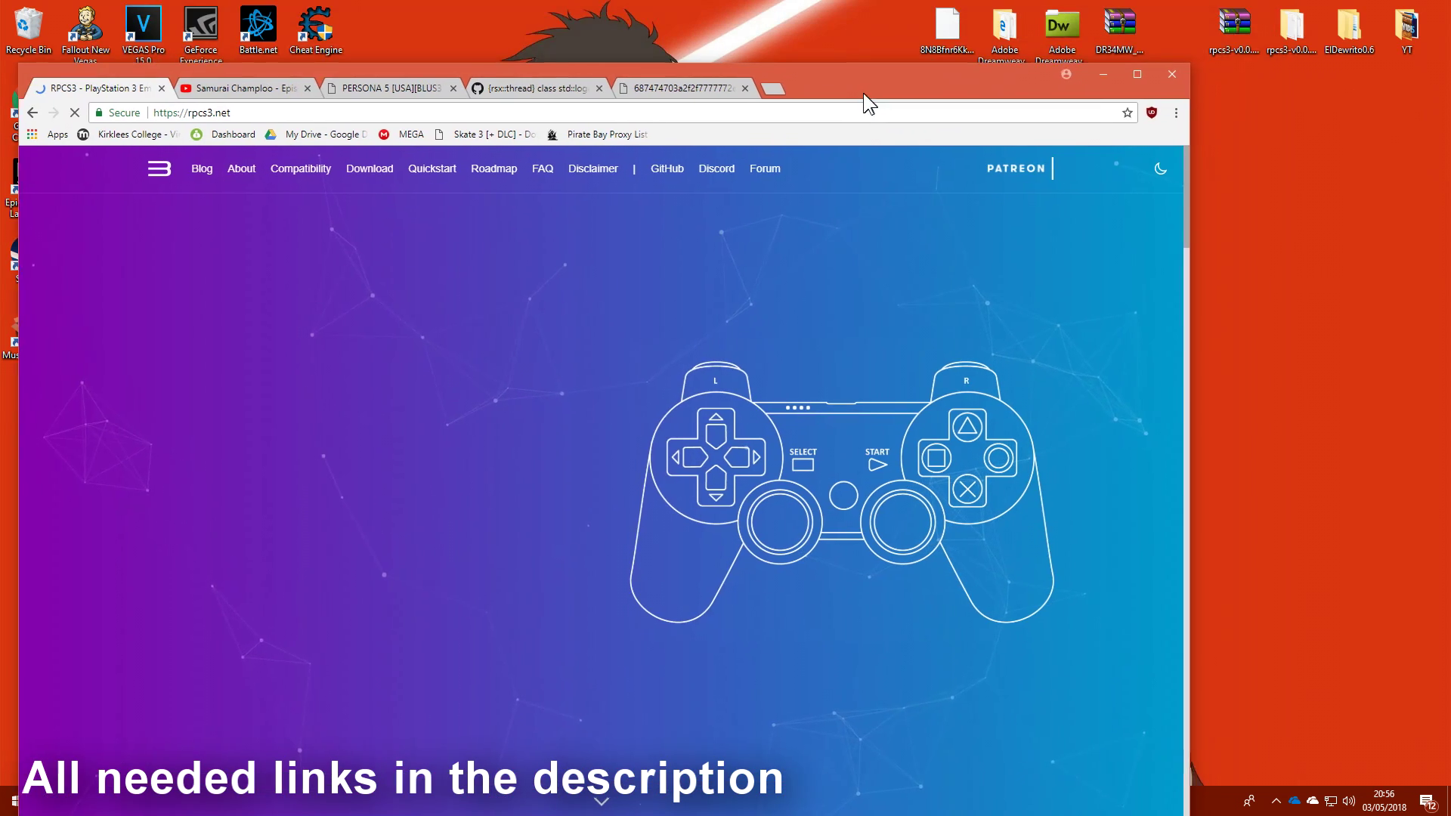
# - Examine the files in the desktop's rpcs3 archive and in the extracted rpcs3 folder, closing each one after viewing
pyautogui.doubleClick(1234, 29)
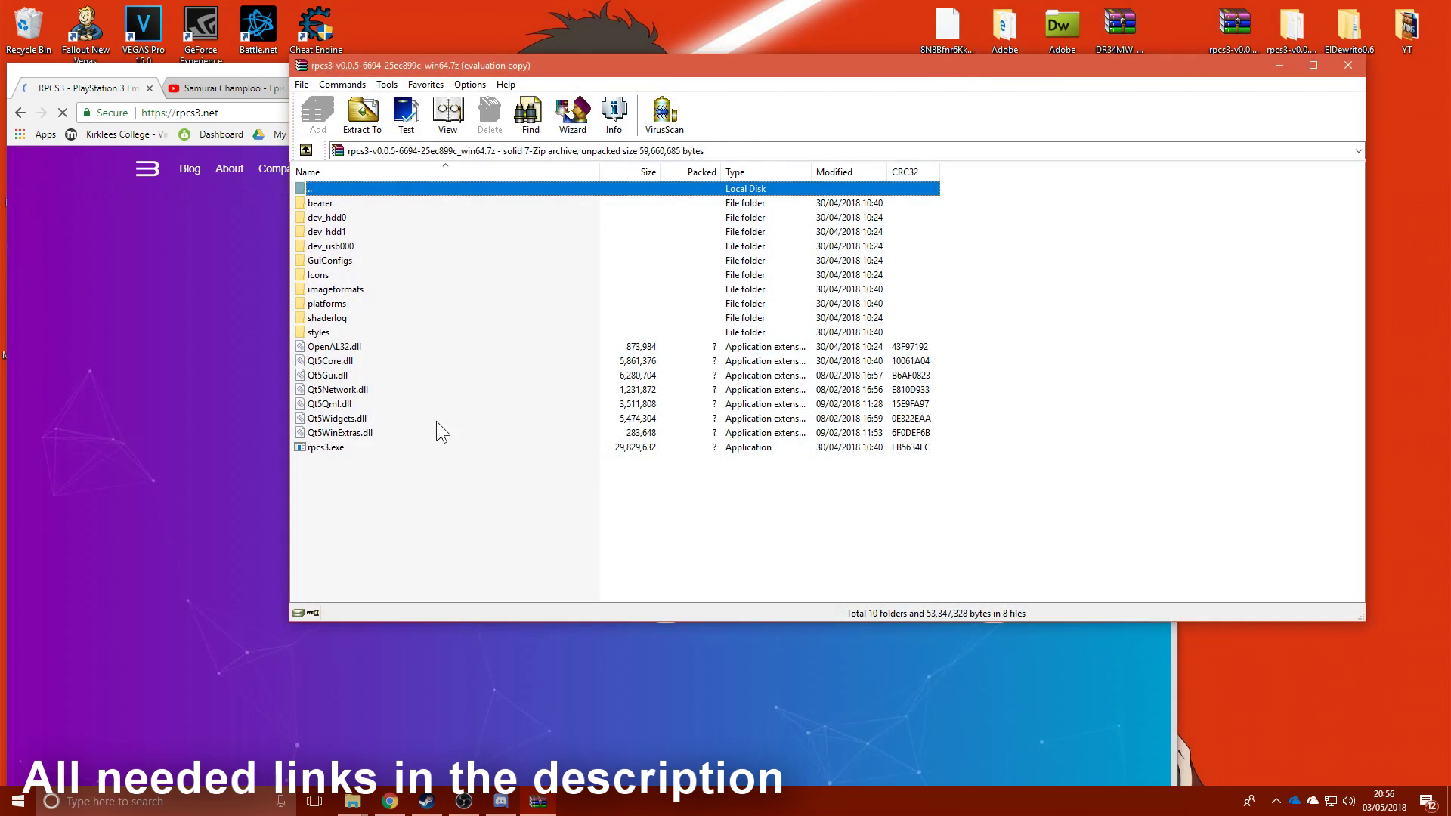
pyautogui.click(1347, 65)
pyautogui.doubleClick(1309, 30)
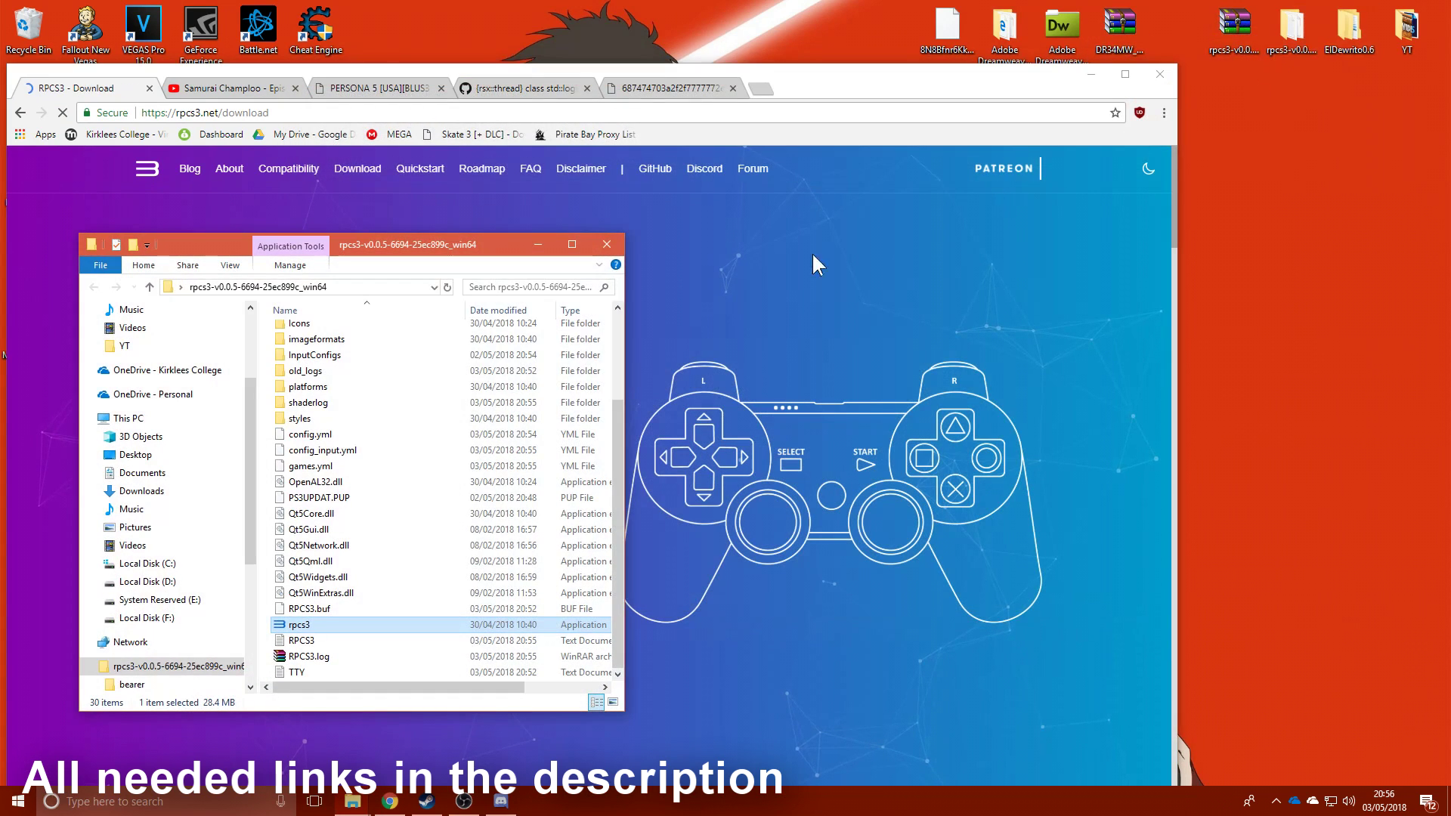
pyautogui.moveTo(441, 247); pyautogui.dragTo(751, 183)
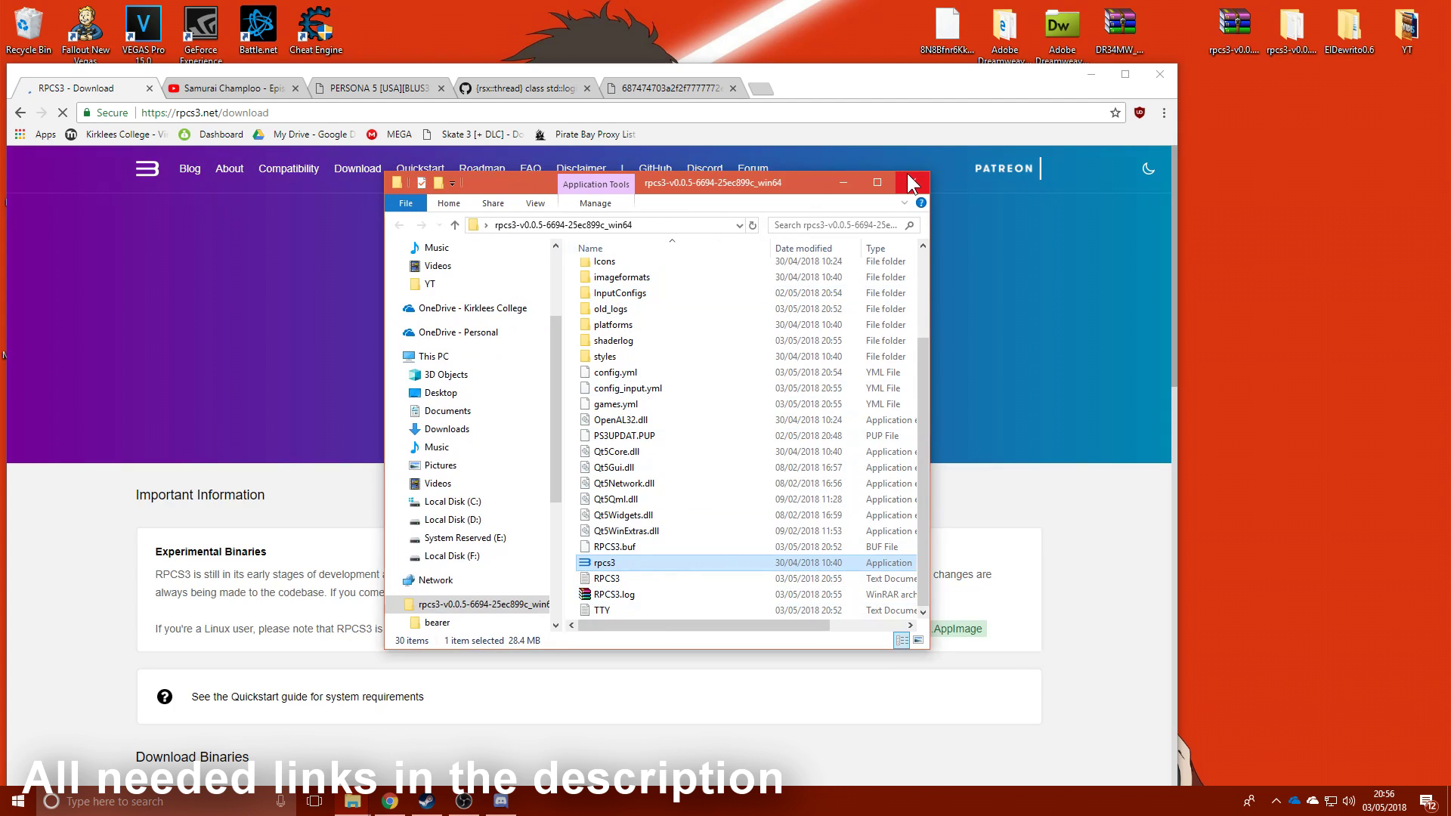
pyautogui.click(909, 183)
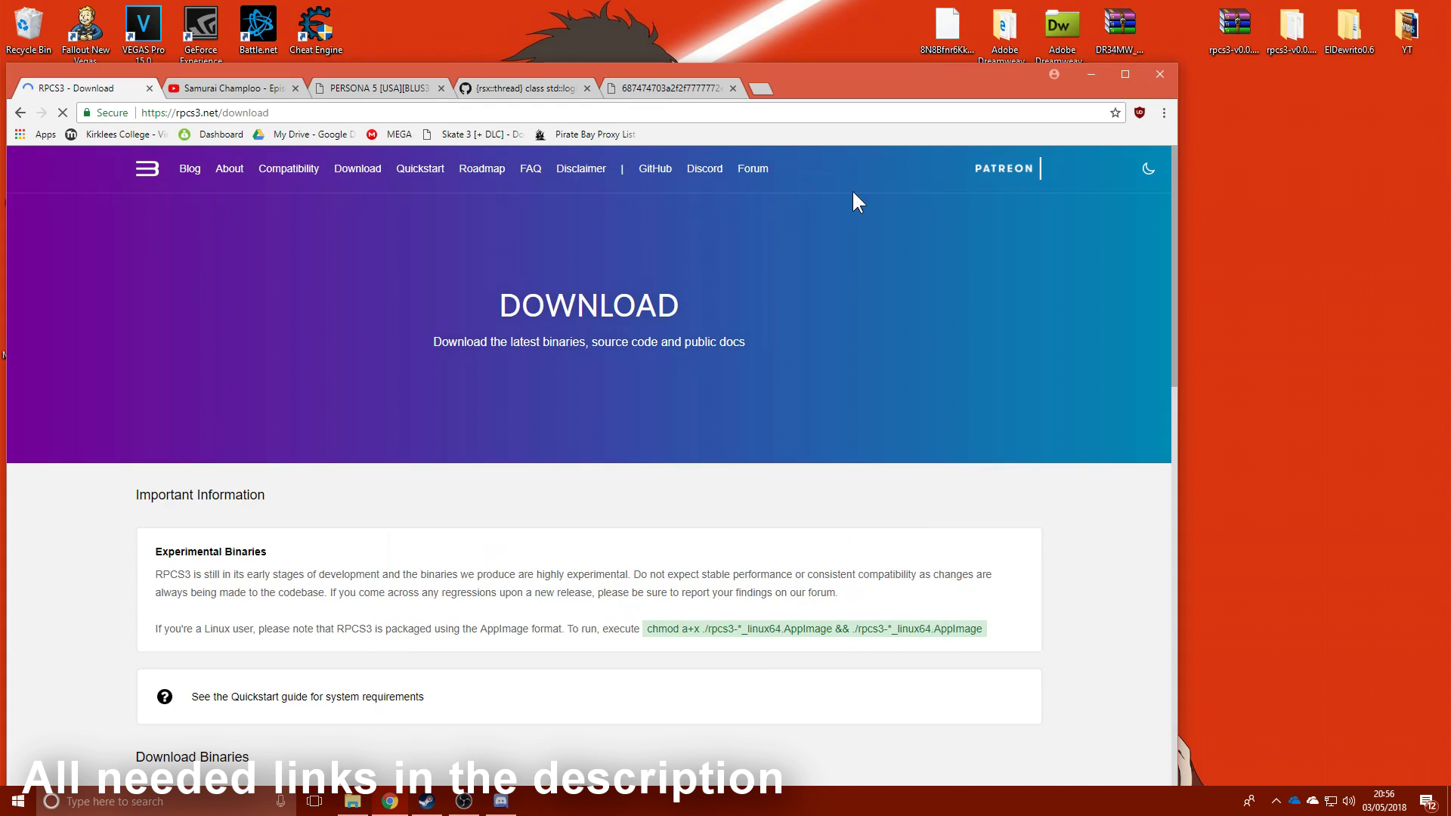
# - Search the web for "PS3 update" in a new tab and open PlayStation's UK PS3 System Software page
pyautogui.click(758, 86)
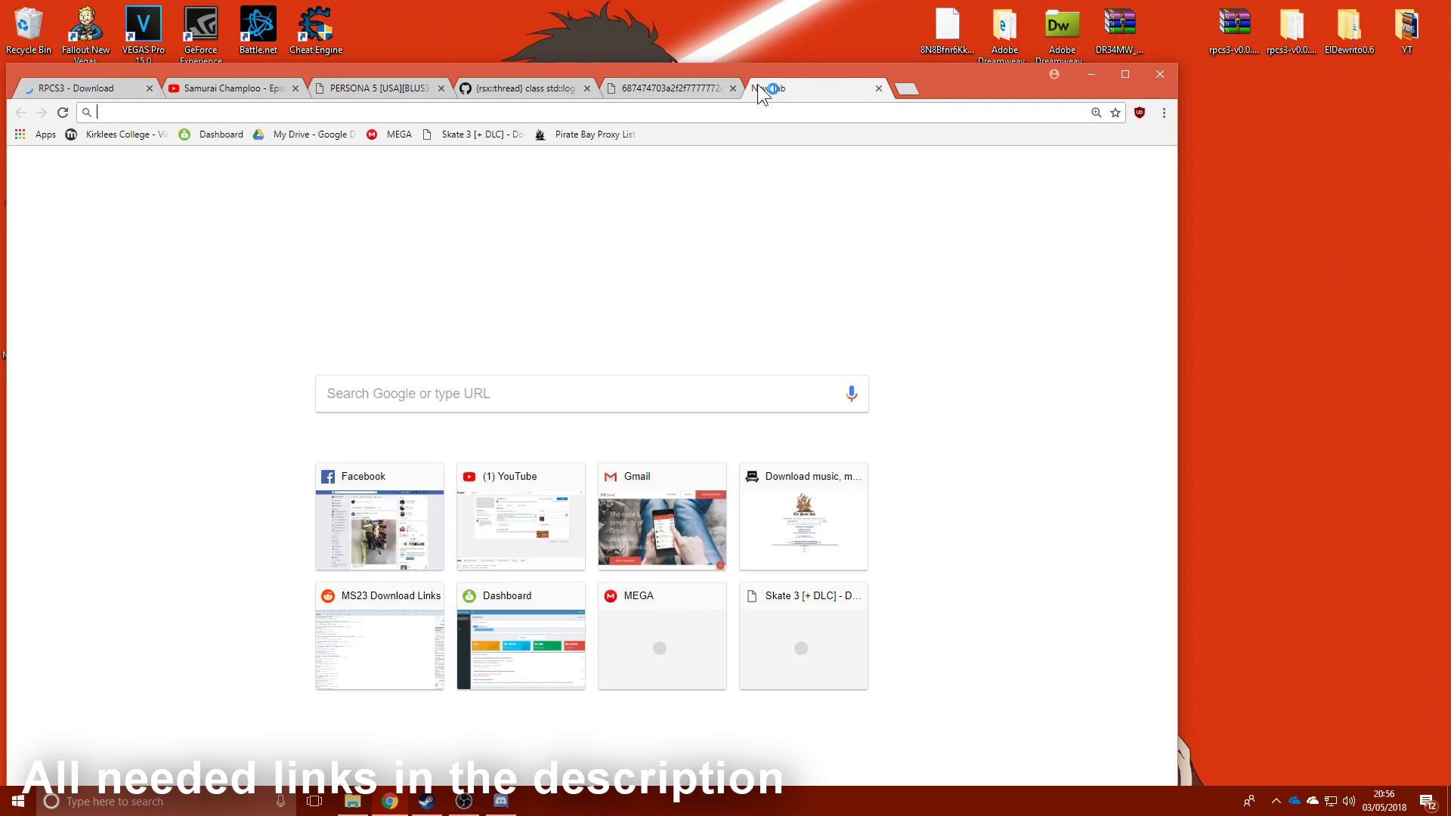
pyautogui.write('PS3')
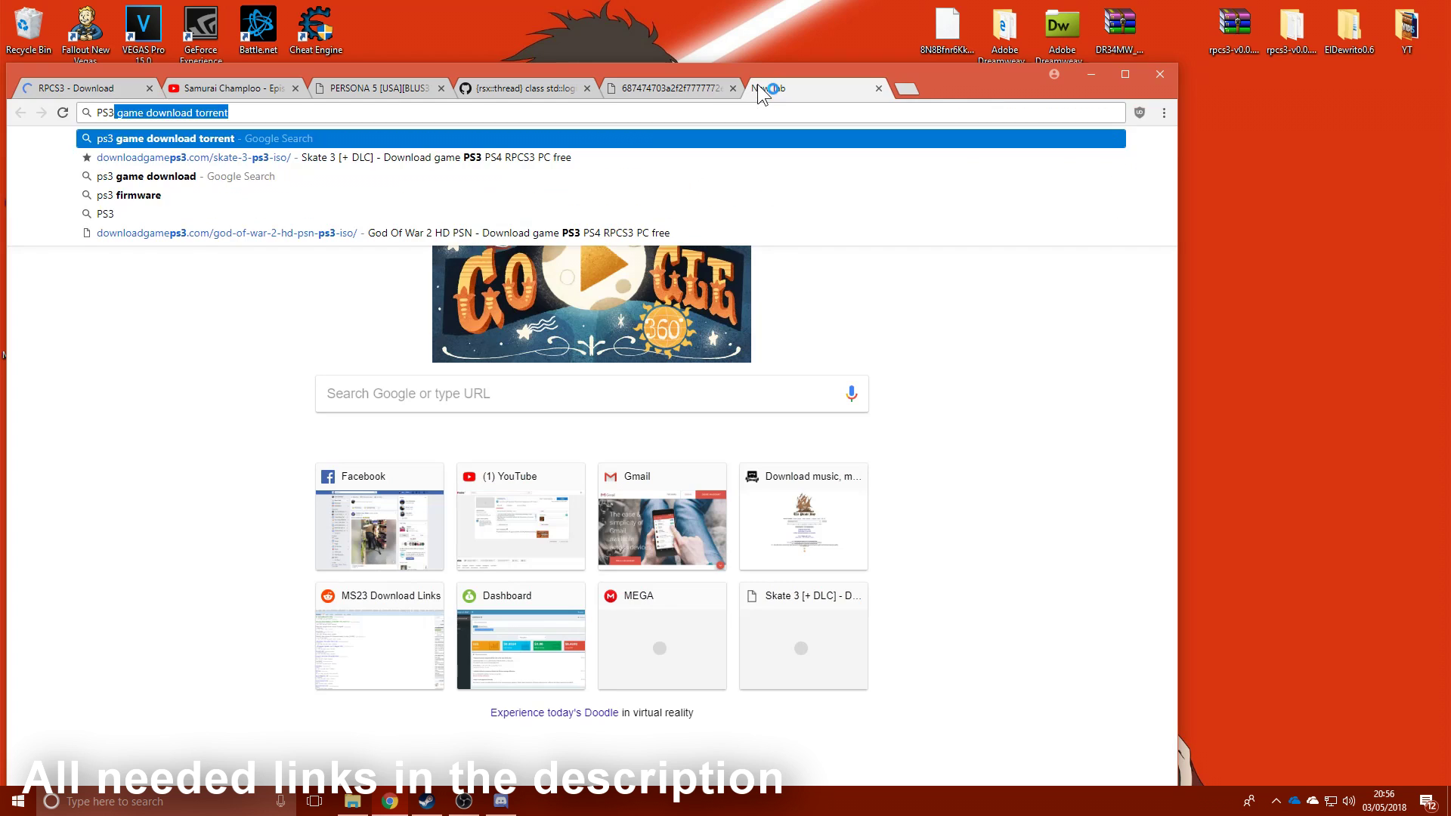
pyautogui.write(' update')
pyautogui.press('Return')
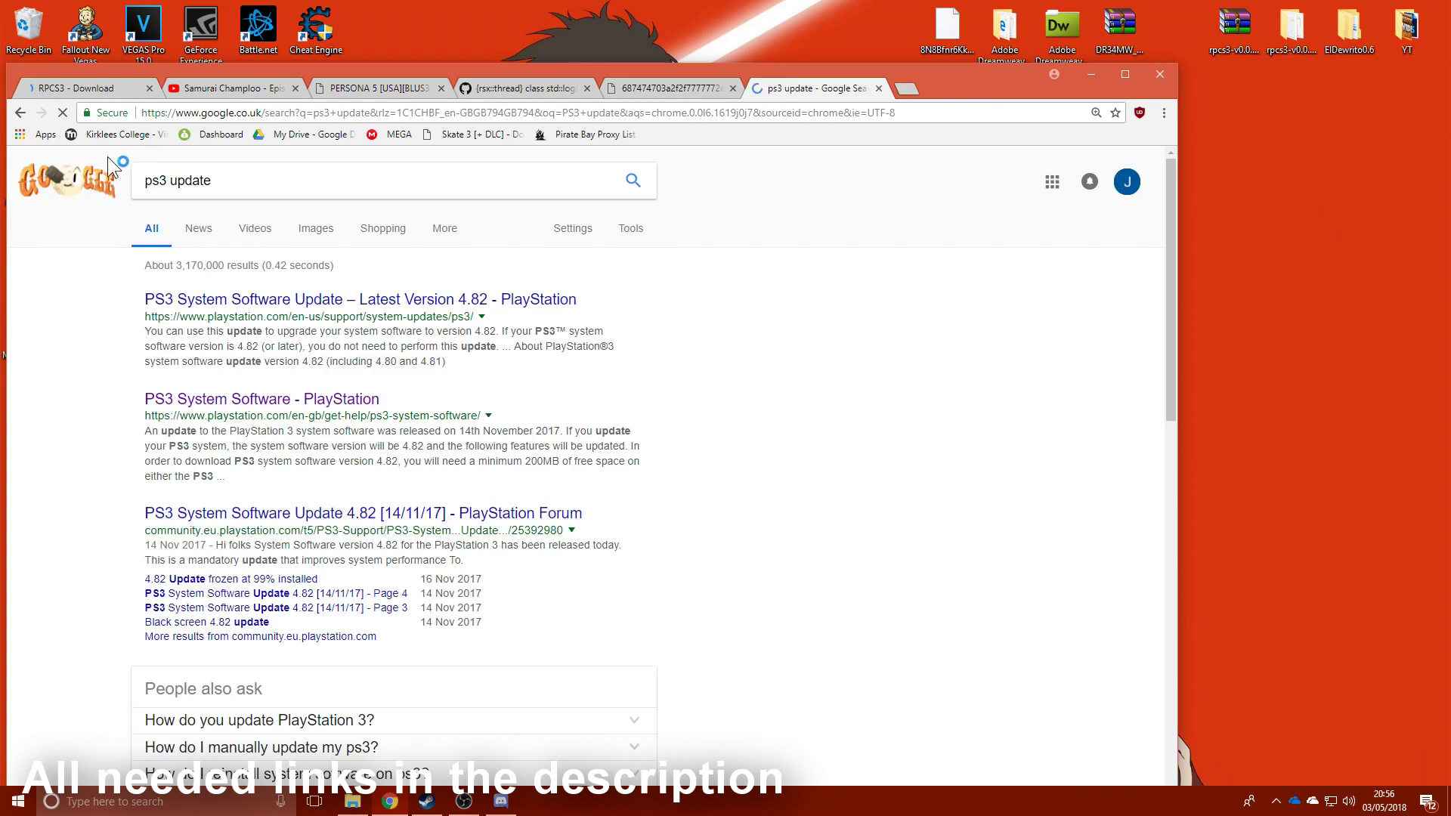
pyautogui.click(248, 398)
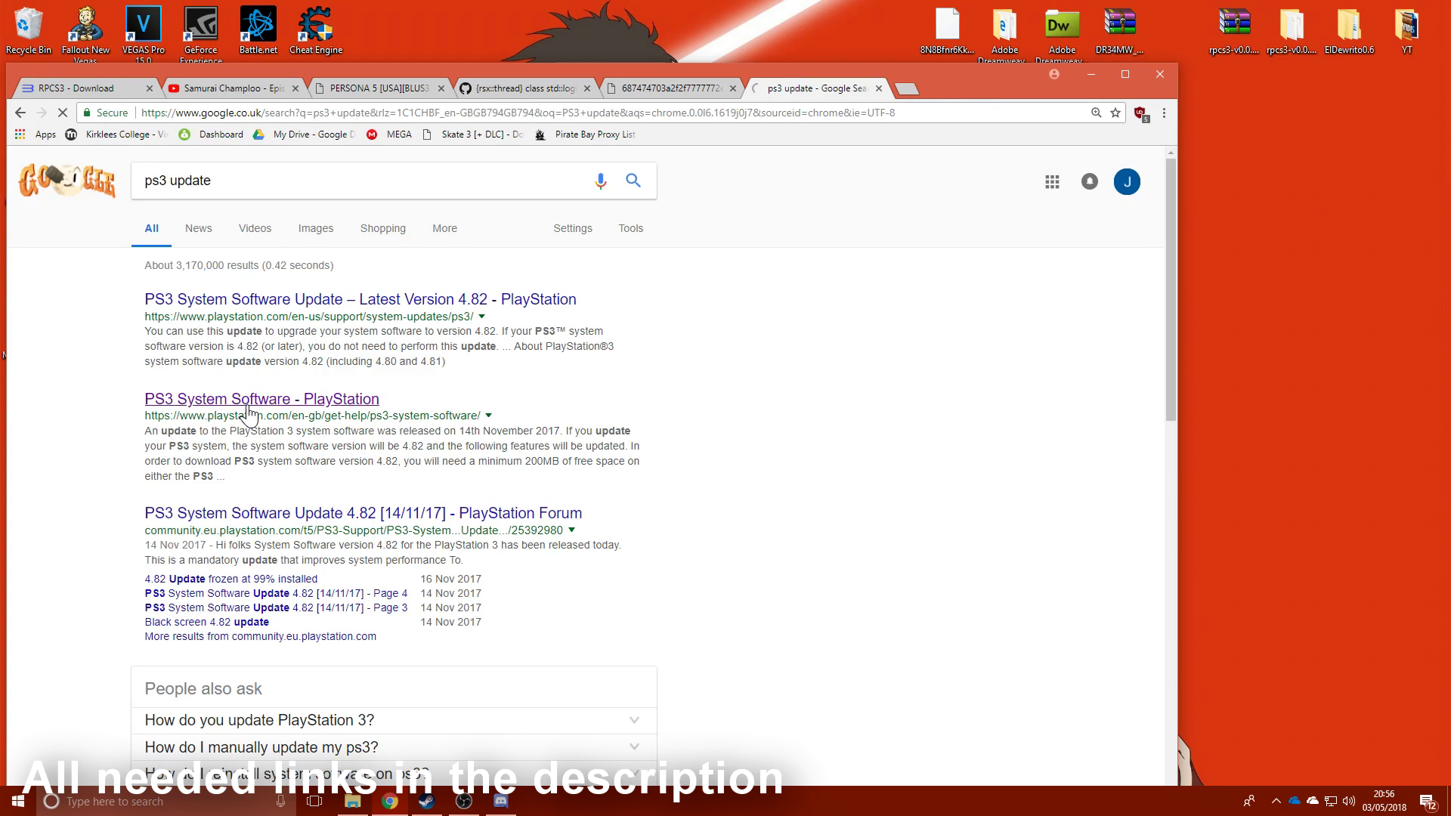
pyautogui.moveTo(964, 84); pyautogui.dragTo(985, 21)
# - Start downloading the PS3 system software update file from the PlayStation page, and cancel that download
pyautogui.click(697, 756)
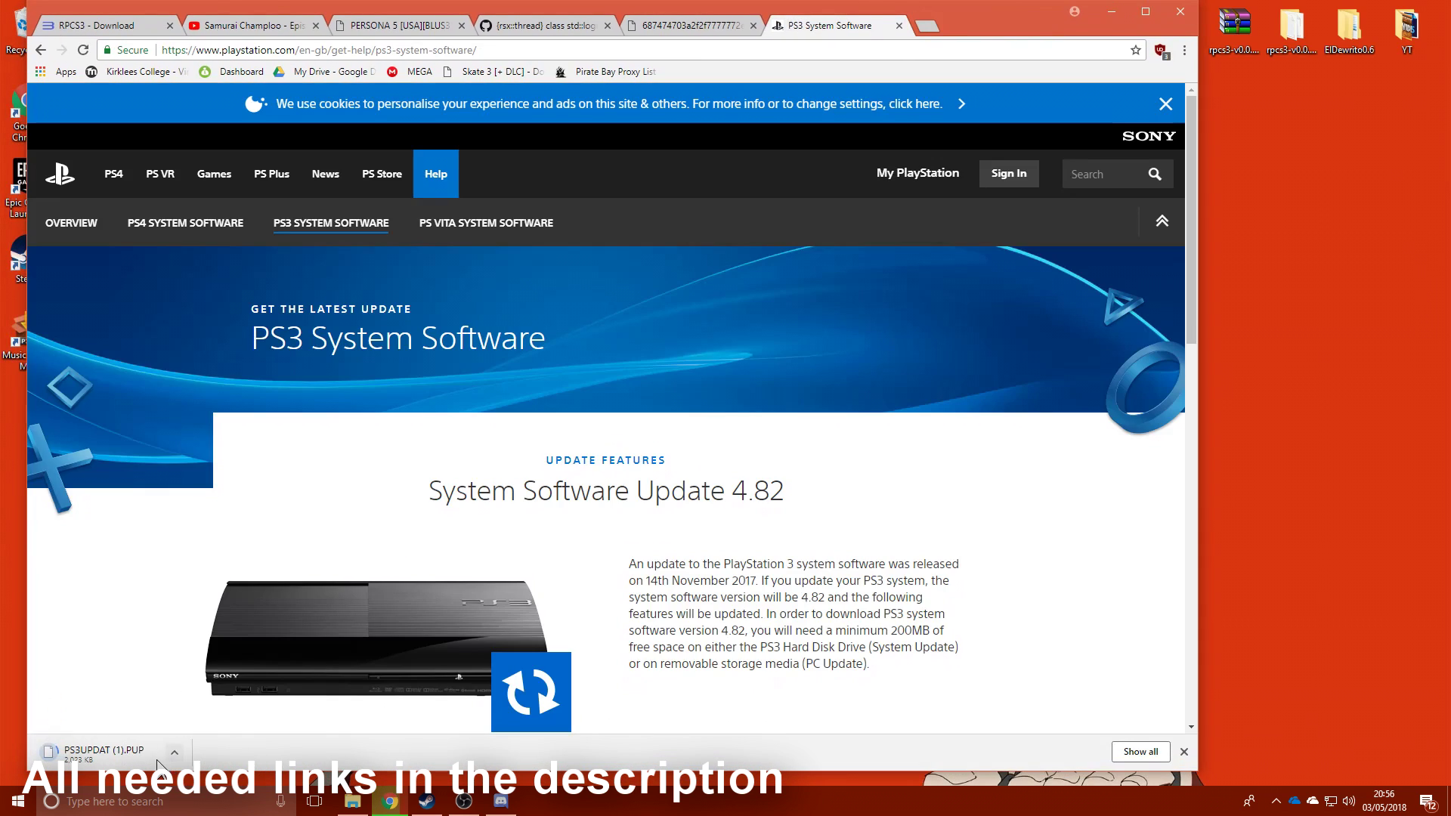
pyautogui.click(184, 753)
pyautogui.click(210, 728)
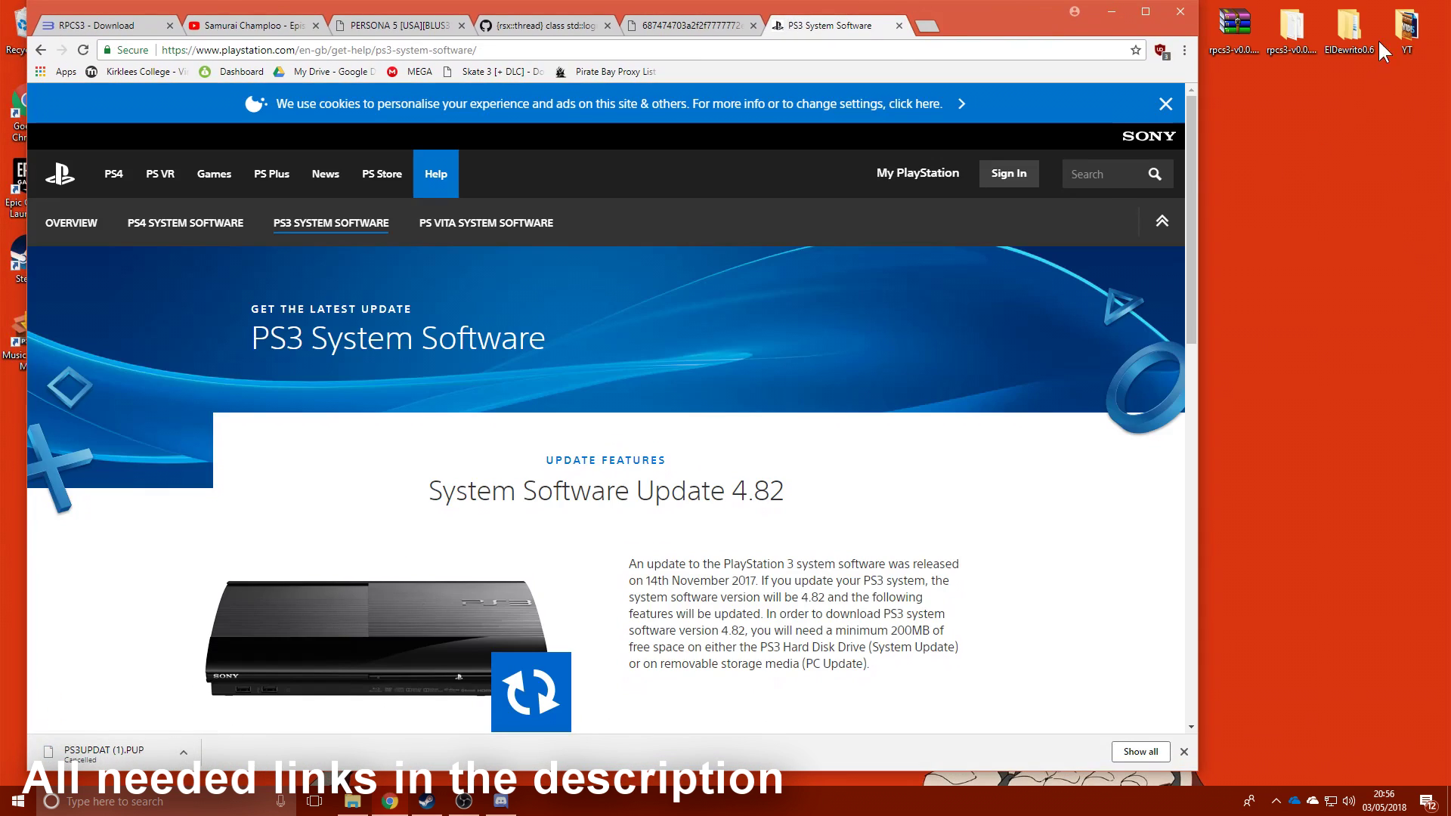
# - Look through the extracted rpcs3 folder on the desktop for the PS3UPDAT.PUP file, and close the folder
pyautogui.doubleClick(1315, 31)
pyautogui.scroll(-3, 680, 518)
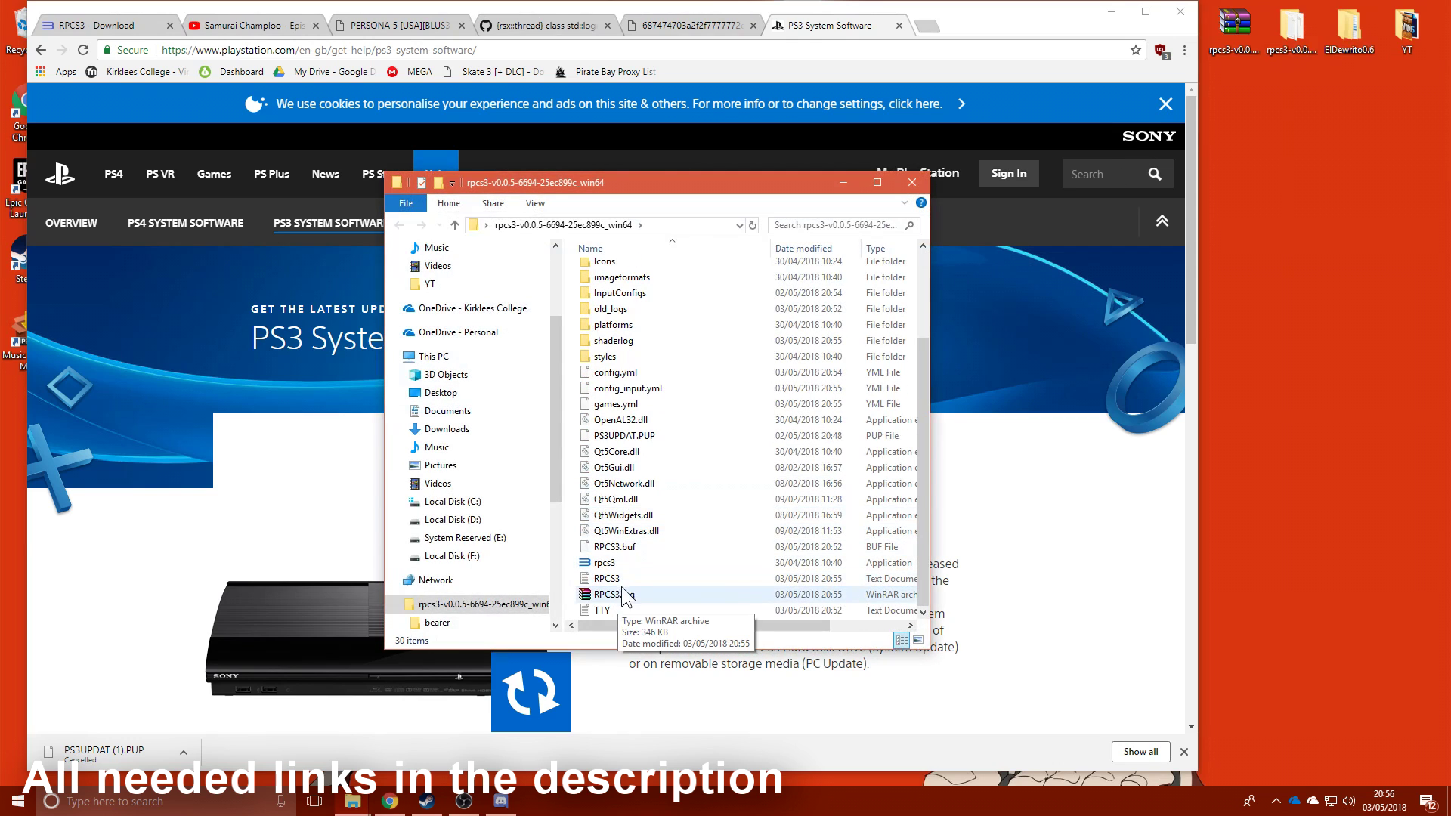
pyautogui.click(912, 182)
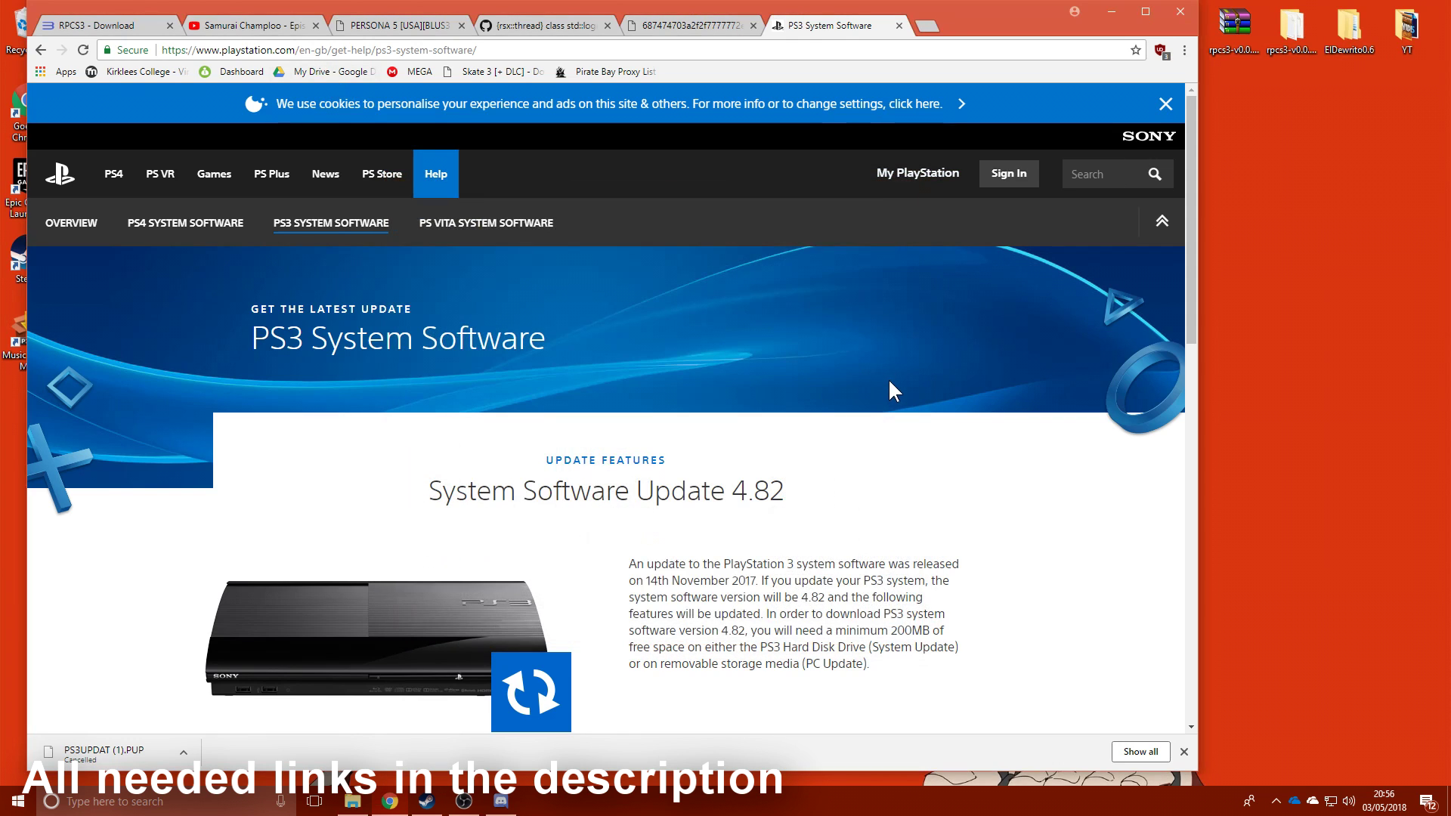
# - Open the bookmarked Skate 3 page in a new tab, close the tabs following it, and bring up its table of game links
pyautogui.click(425, 25)
pyautogui.click(515, 71)
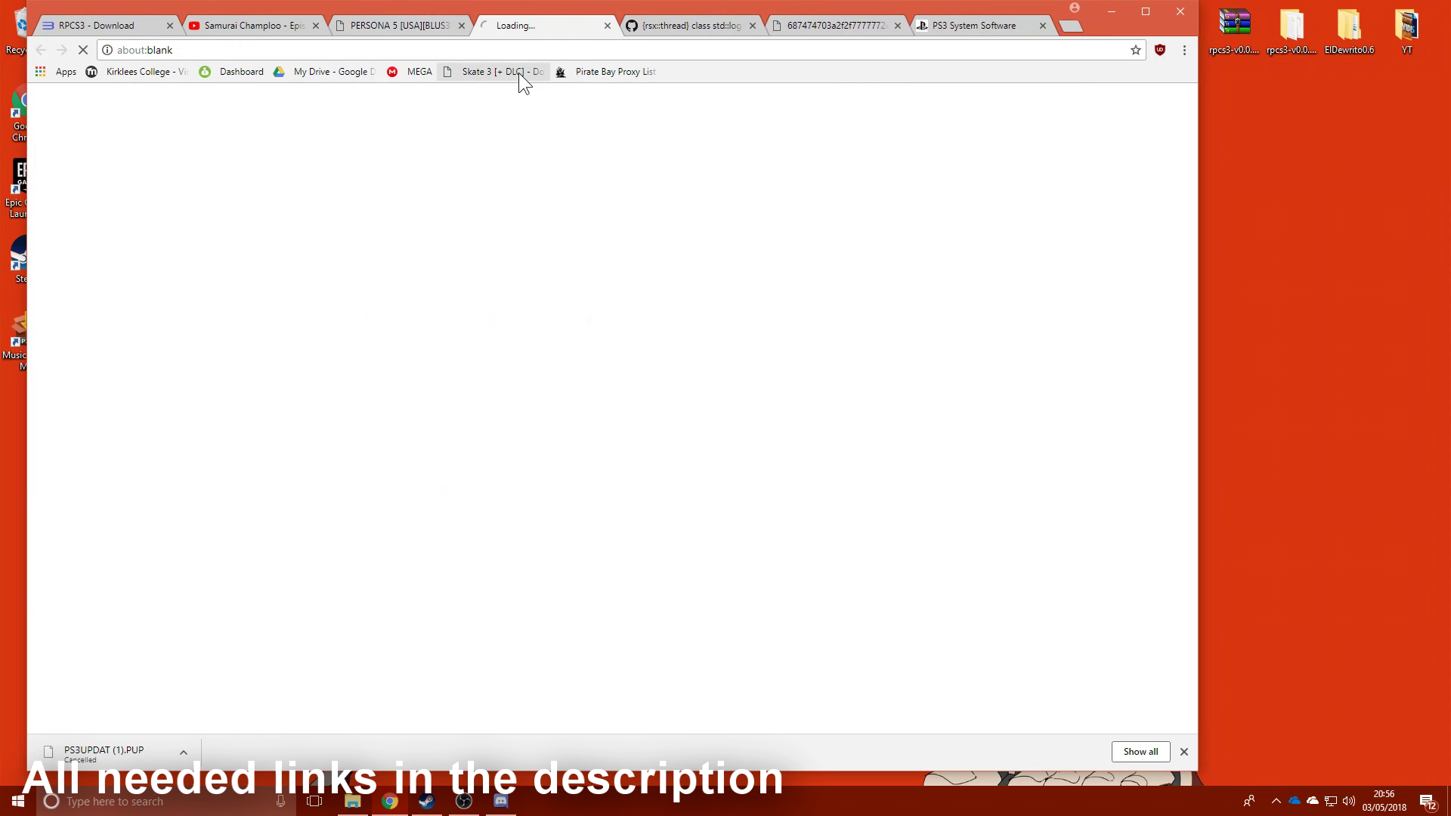
pyautogui.click(752, 26)
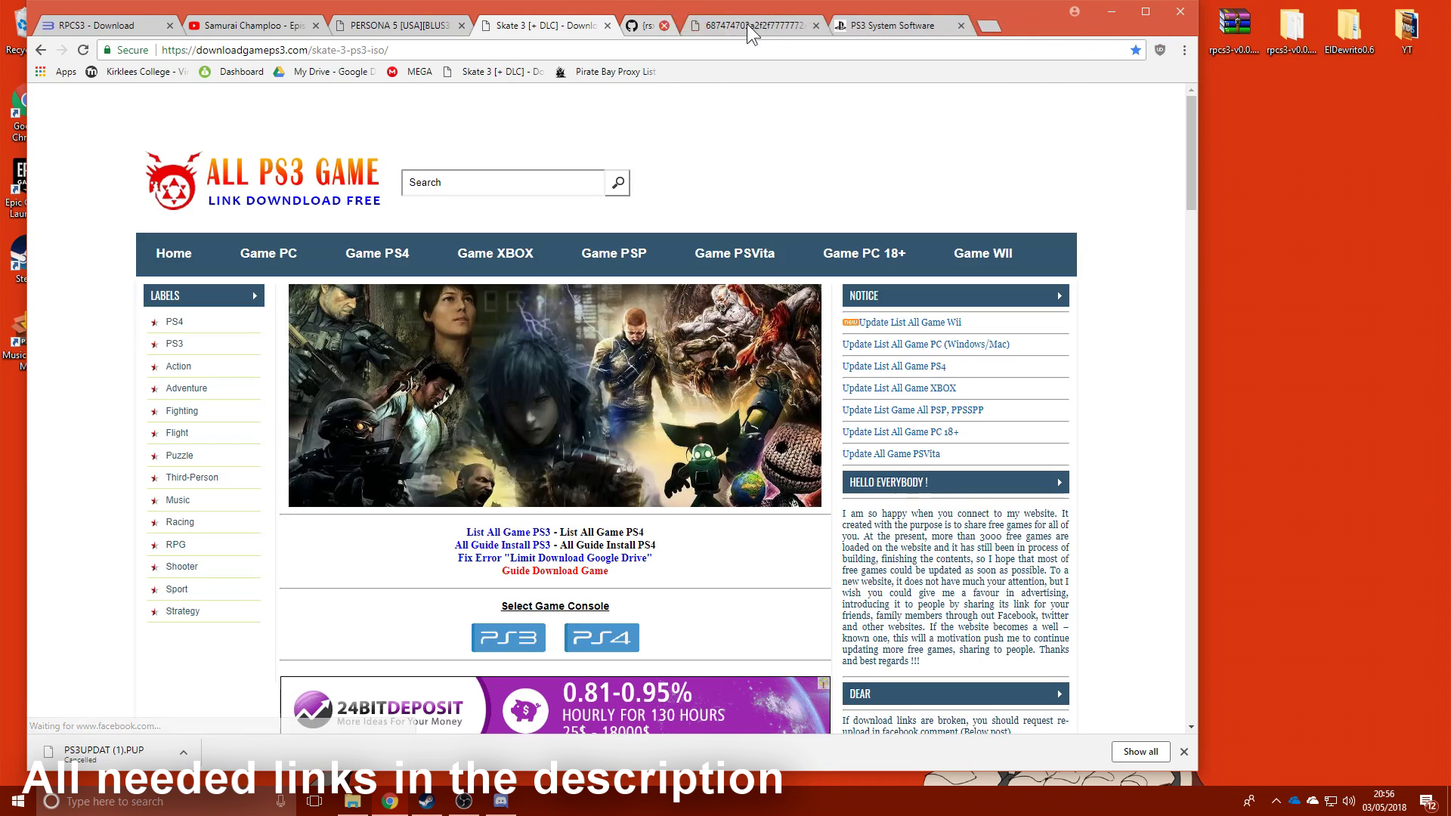
pyautogui.click(752, 26)
pyautogui.click(752, 26)
pyautogui.scroll(-6, 665, 347)
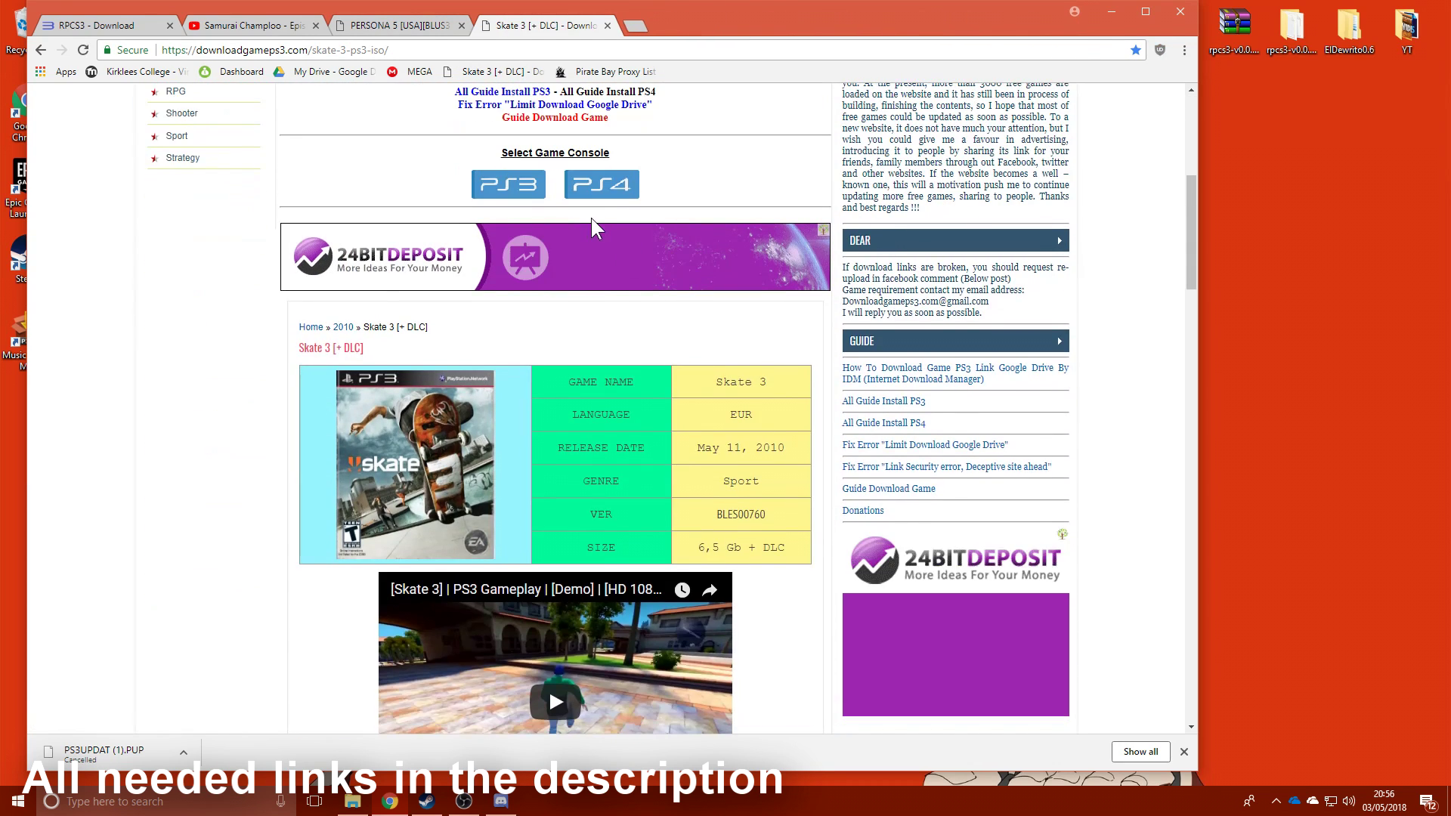
pyautogui.scroll(-5, 579, 224)
pyautogui.scroll(-5, 579, 224)
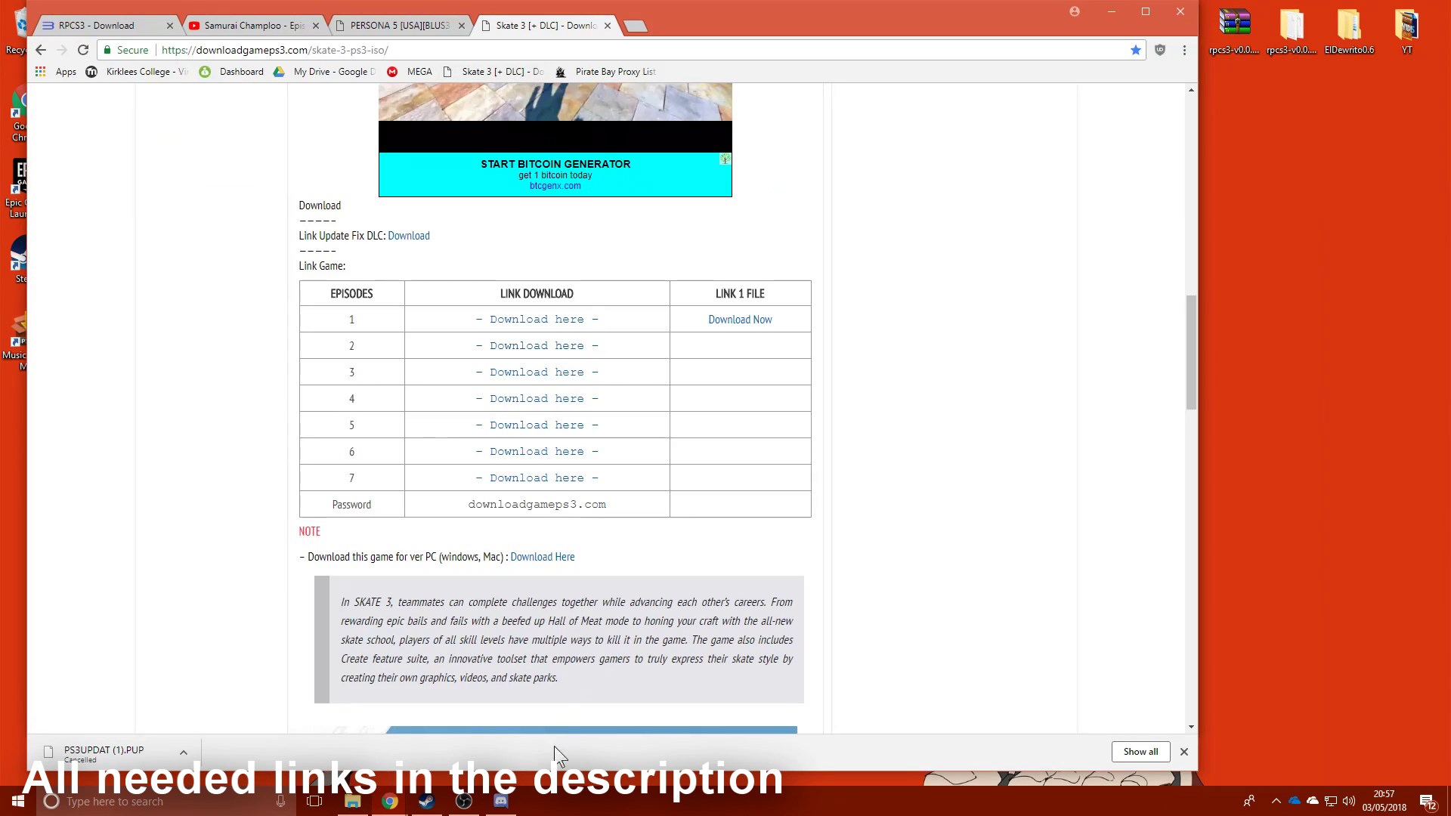
# - Follow the single-file Skate 3 download link through the ShrinkEarn captcha page to its Google Drive download page
pyautogui.click(427, 802)
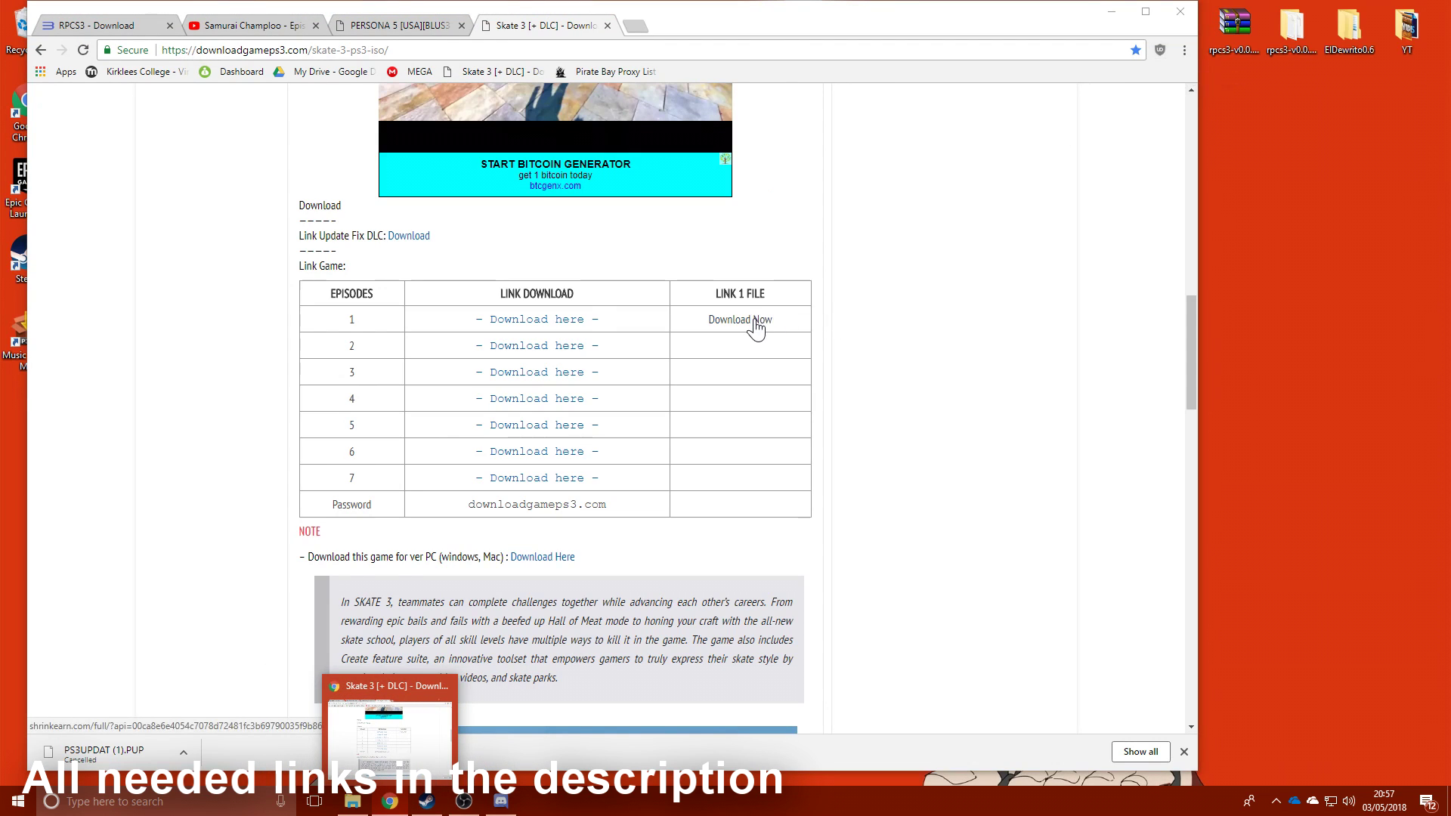
pyautogui.click(882, 352)
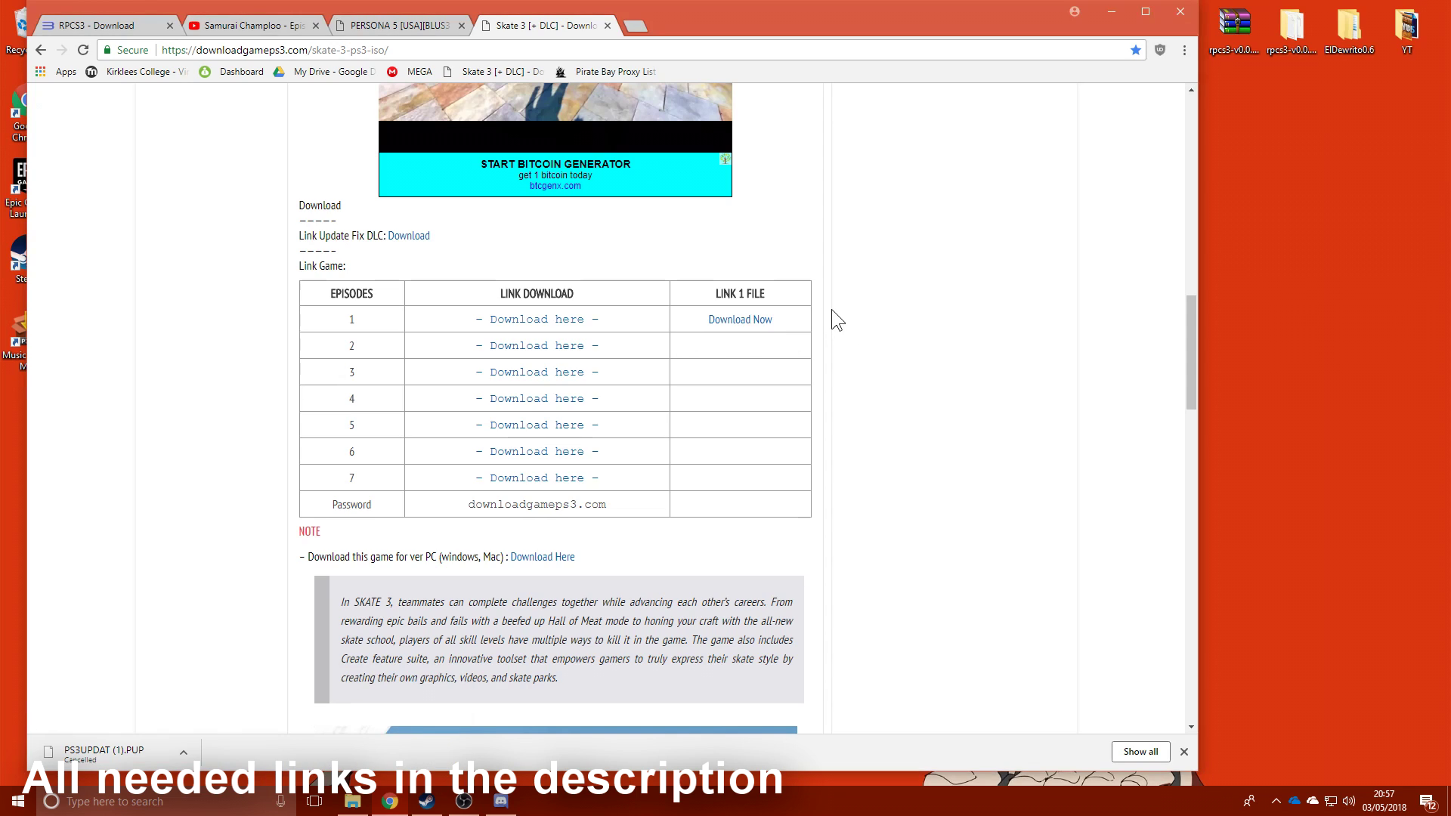
pyautogui.click(705, 317)
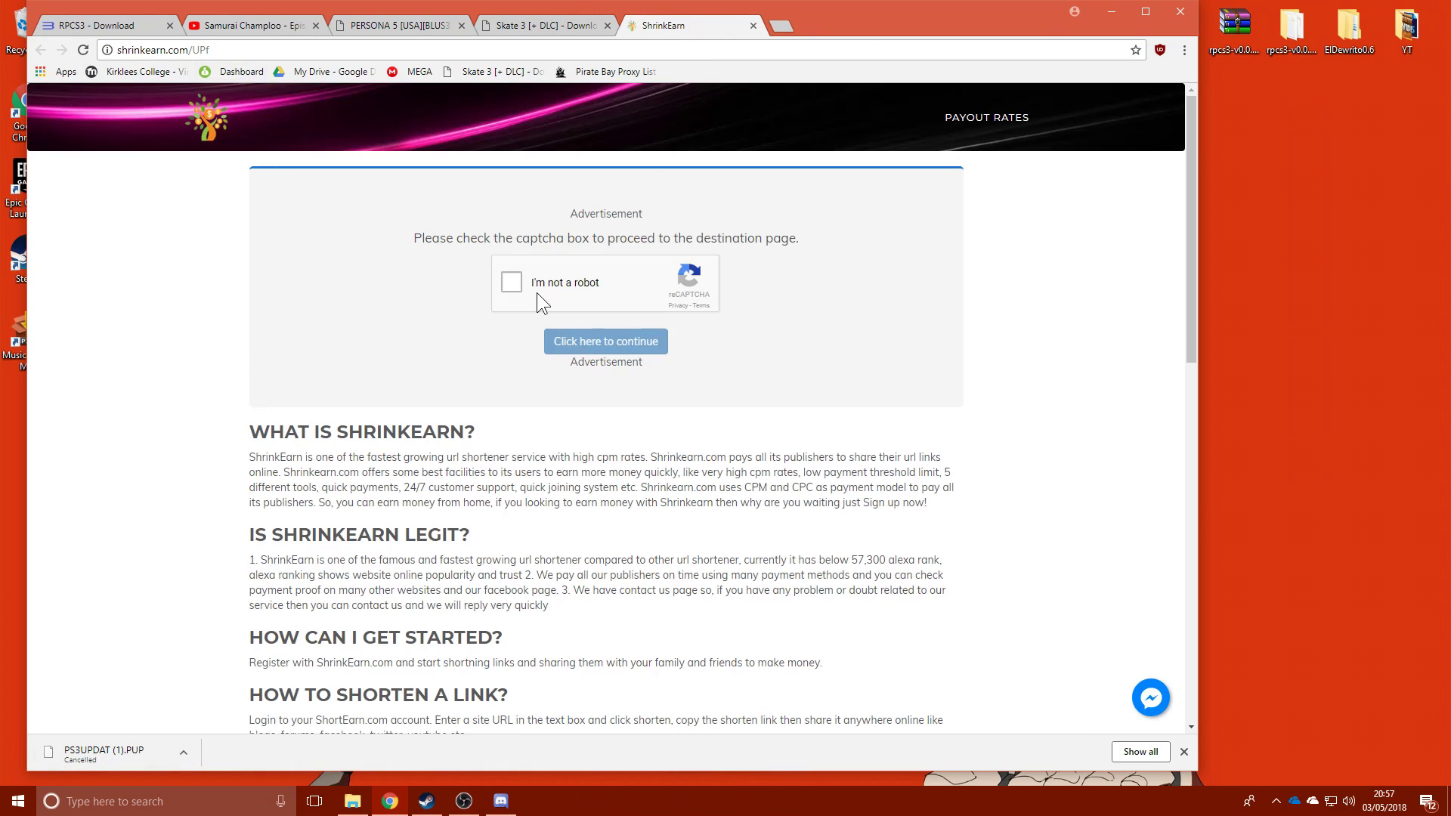
pyautogui.click(627, 343)
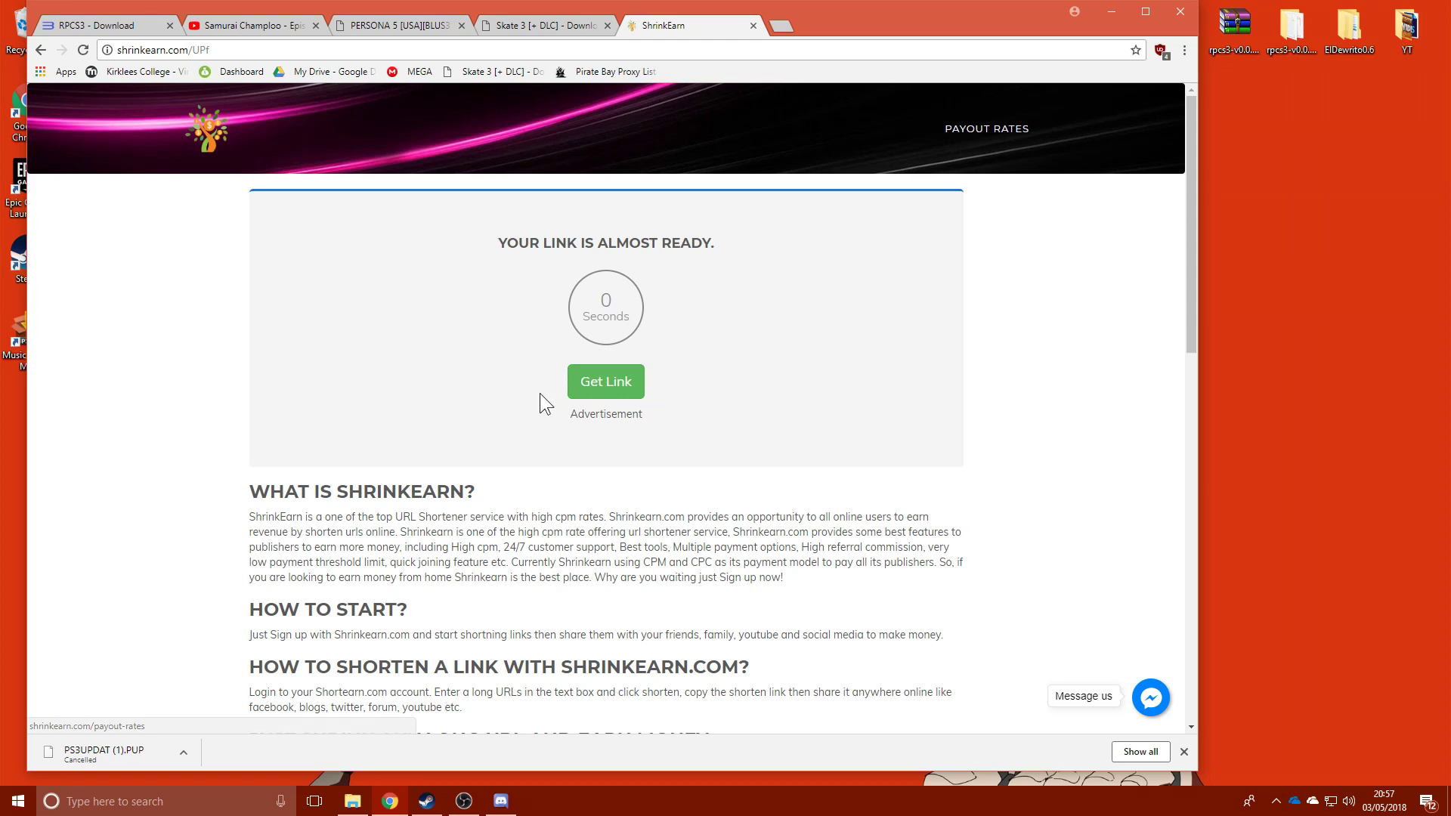
pyautogui.click(600, 387)
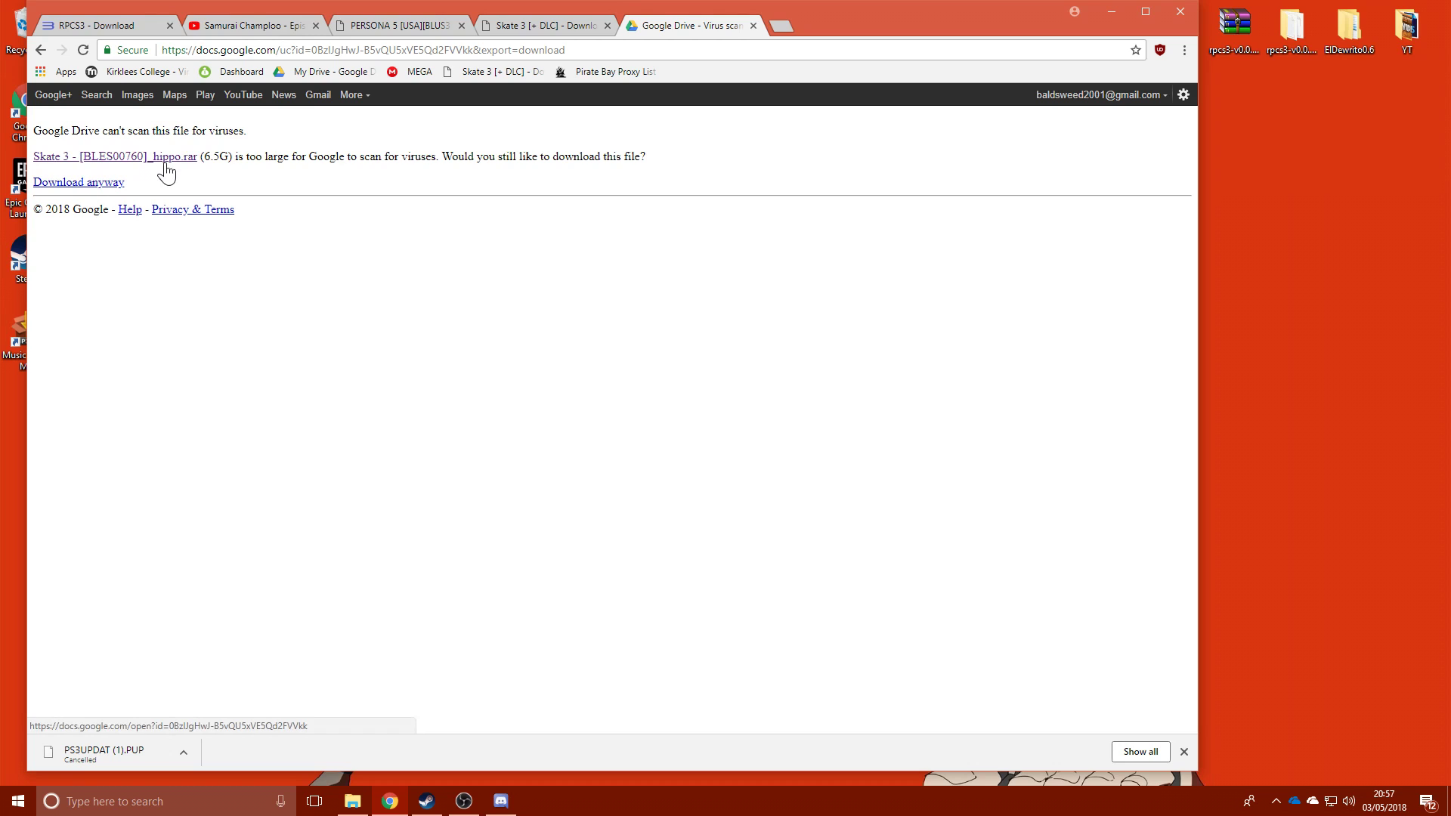
# - Minimise the browser and examine the Skate 3 - [BLES00760] folder on drive D, including its PS3_GAME subfolder
pyautogui.click(1112, 12)
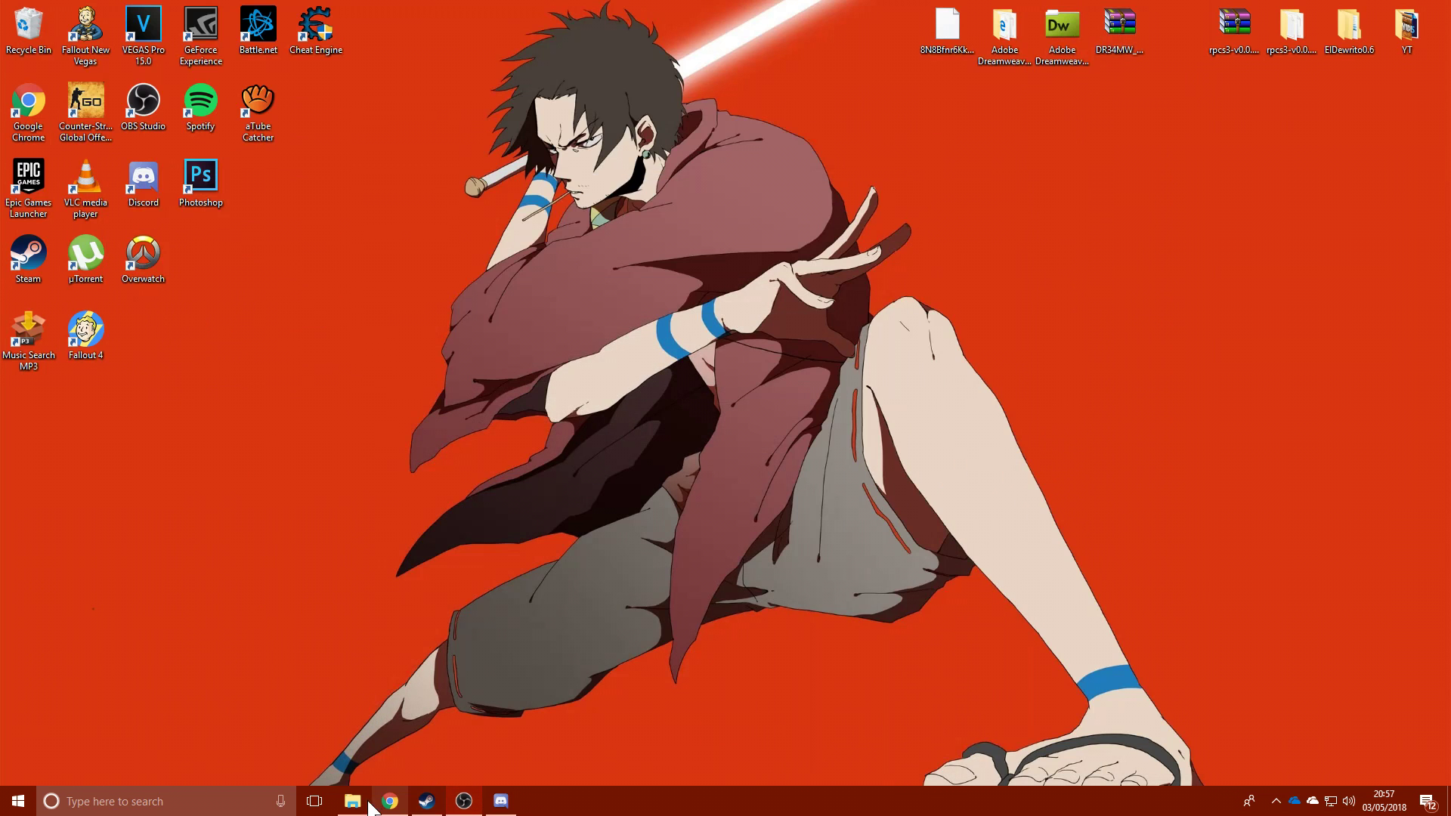
pyautogui.click(353, 801)
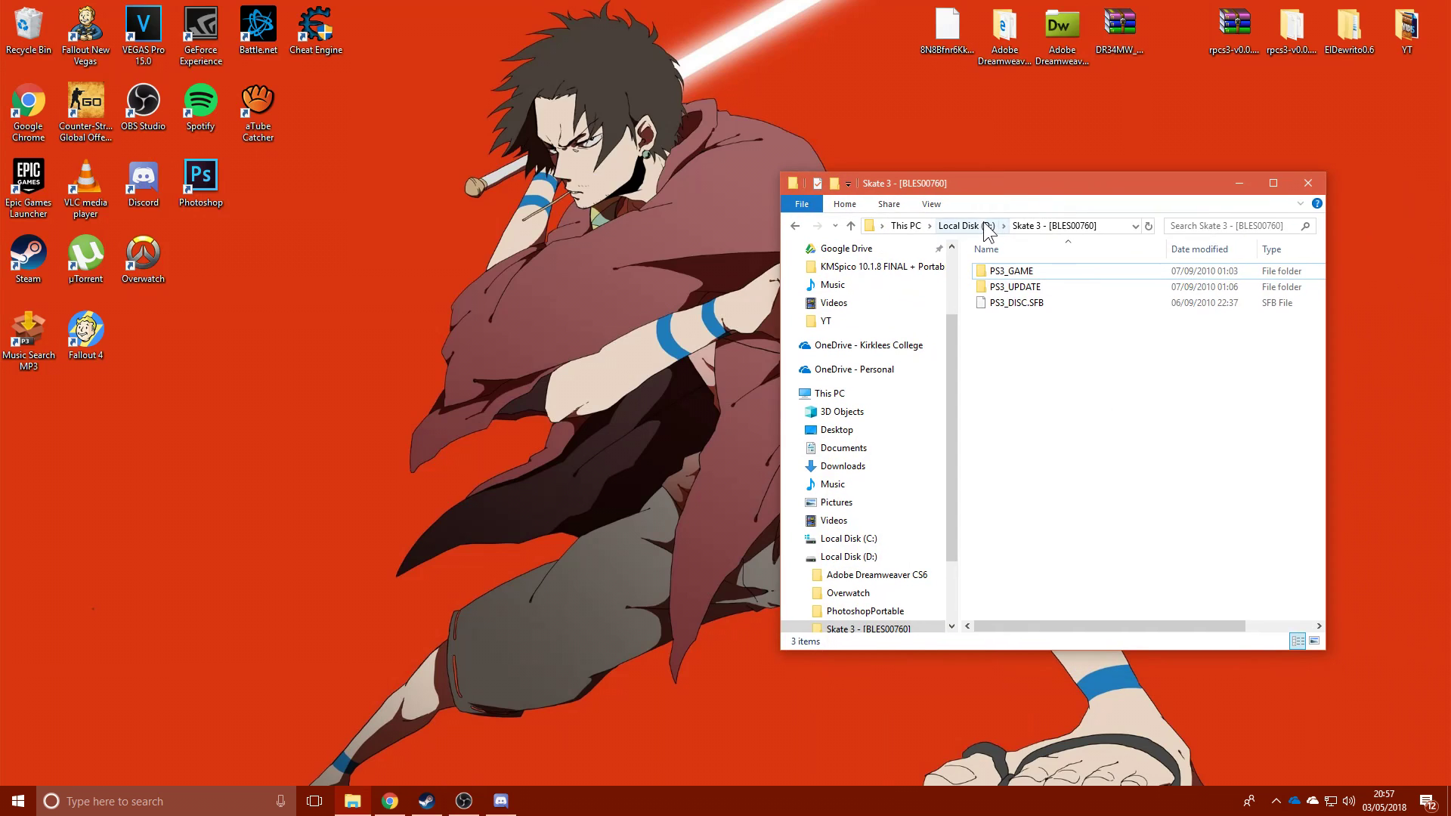
pyautogui.click(984, 225)
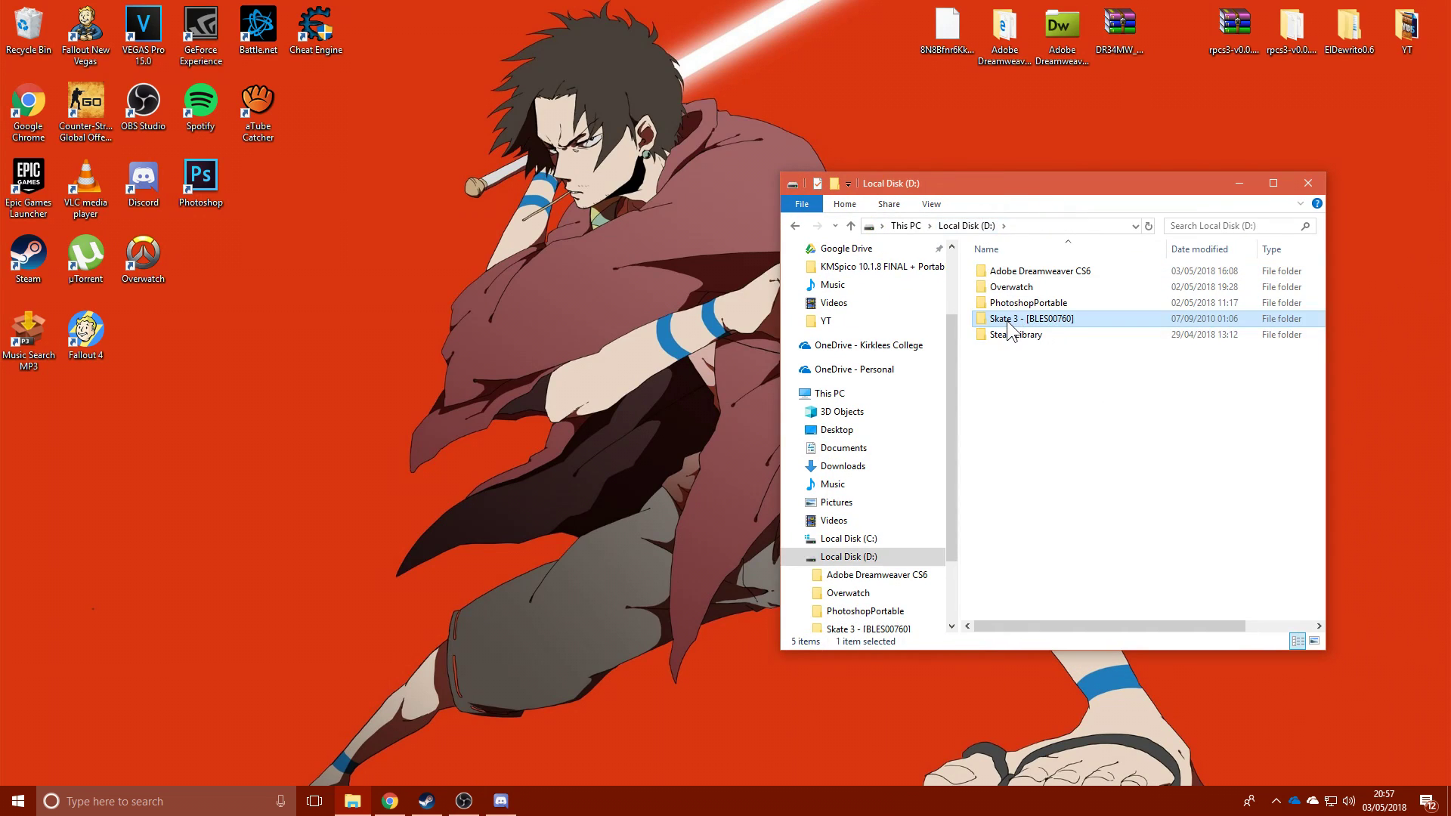
pyautogui.doubleClick(1008, 321)
pyautogui.moveTo(1054, 361); pyautogui.dragTo(1024, 260)
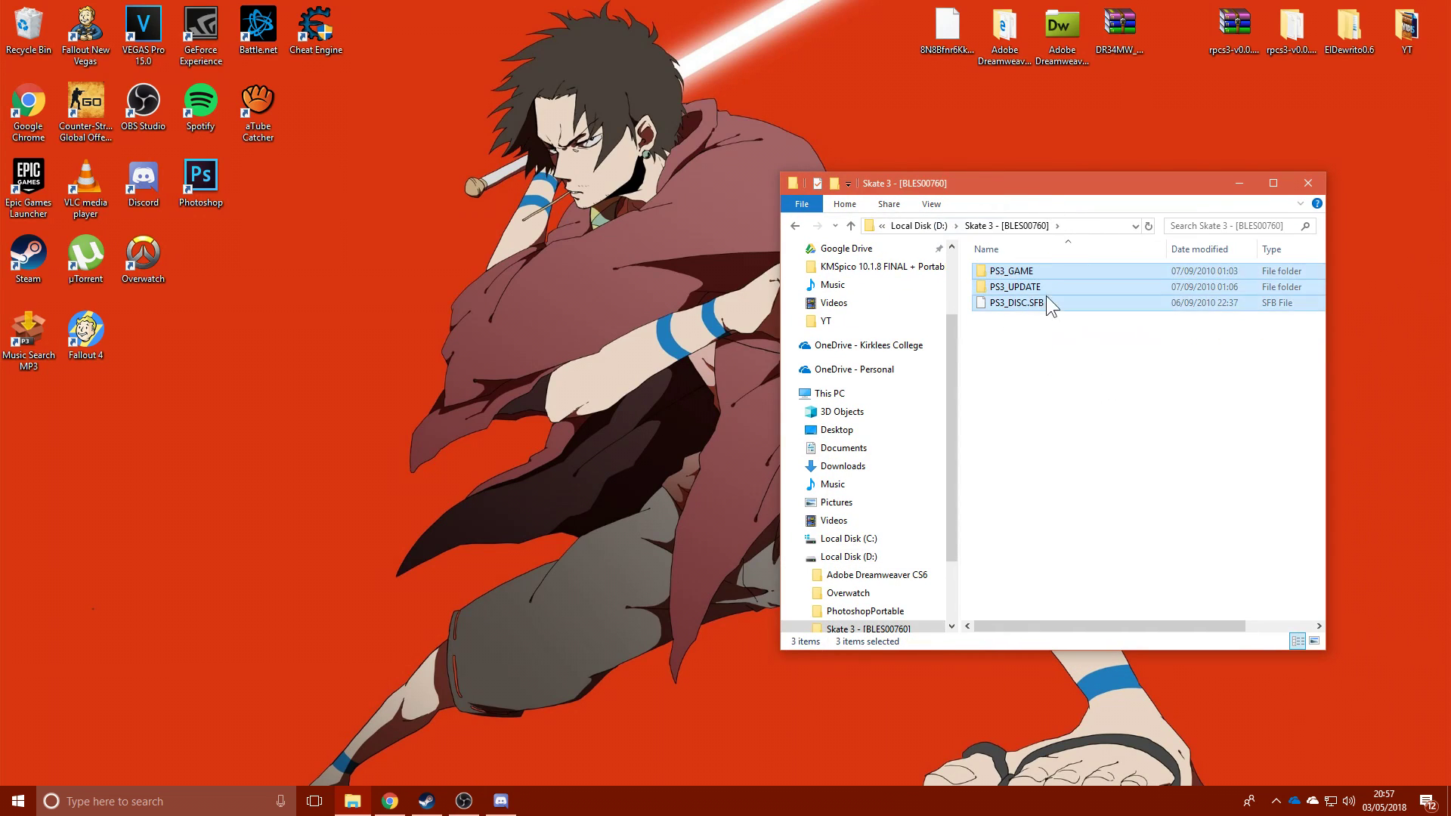
pyautogui.click(1027, 275)
pyautogui.doubleClick(1028, 275)
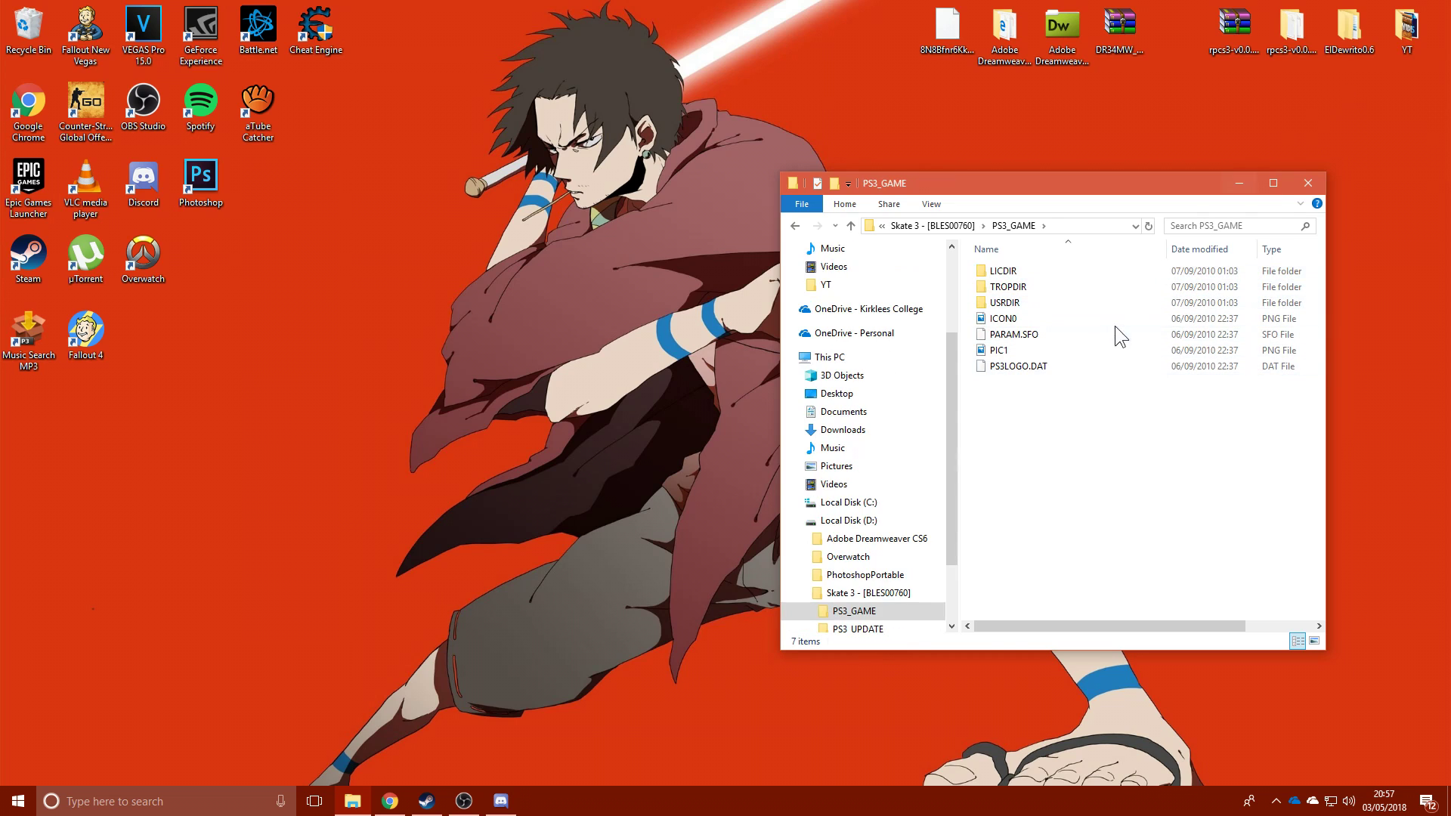
pyautogui.click(1308, 185)
pyautogui.moveTo(548, 170); pyautogui.dragTo(1229, 514)
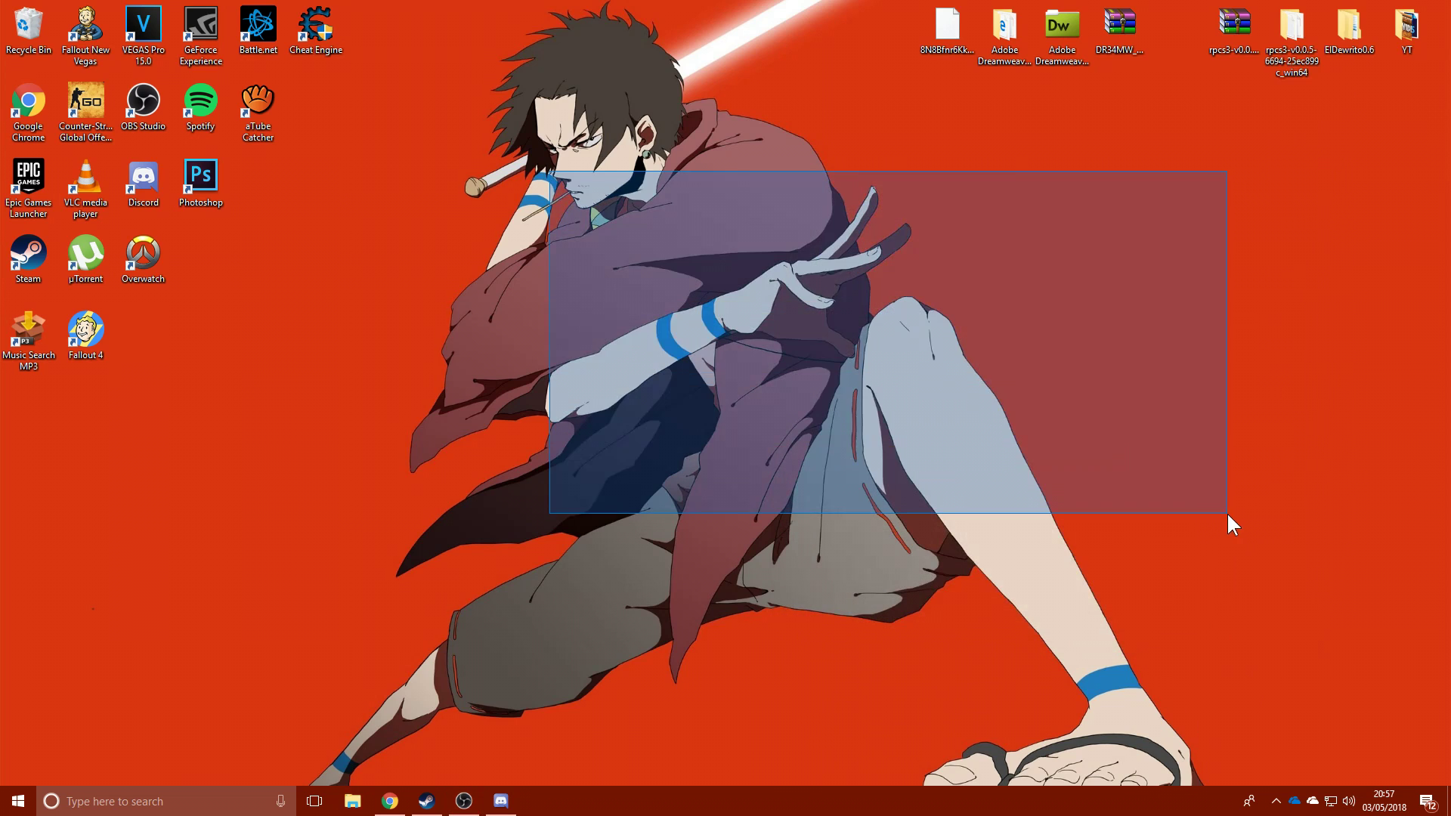
# - Launch the rpcs3 application from the extracted rpcs3-v0.0.5-6694-25ec899c_win64 folder on the desktop
pyautogui.click(1292, 34)
pyautogui.doubleClick(1292, 34)
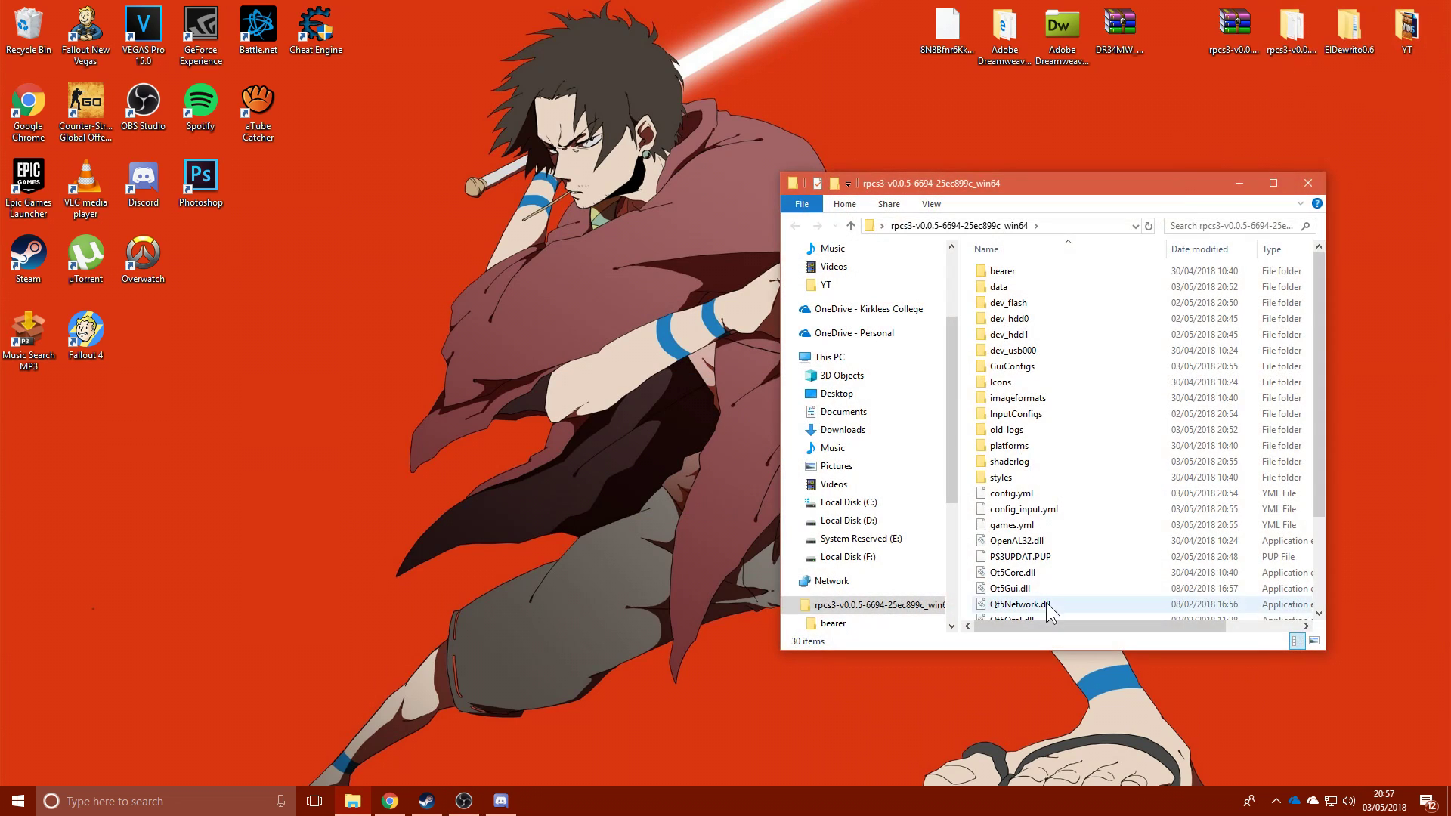
pyautogui.scroll(-3, 1046, 601)
pyautogui.doubleClick(1040, 565)
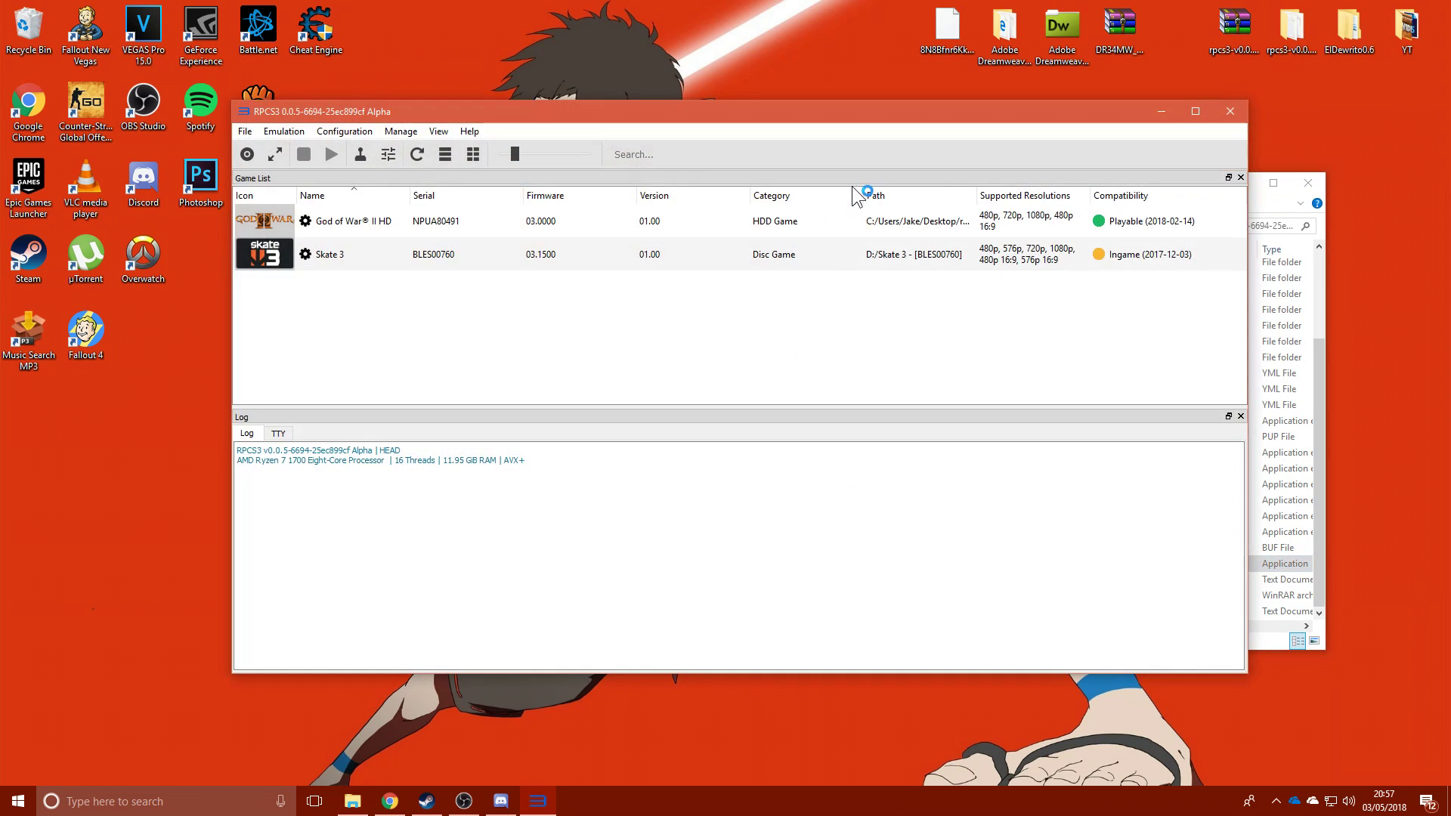
# - Install the PS3 firmware in RPCS3 from the PS3UPDAT.PUP file
pyautogui.click(245, 130)
pyautogui.click(303, 205)
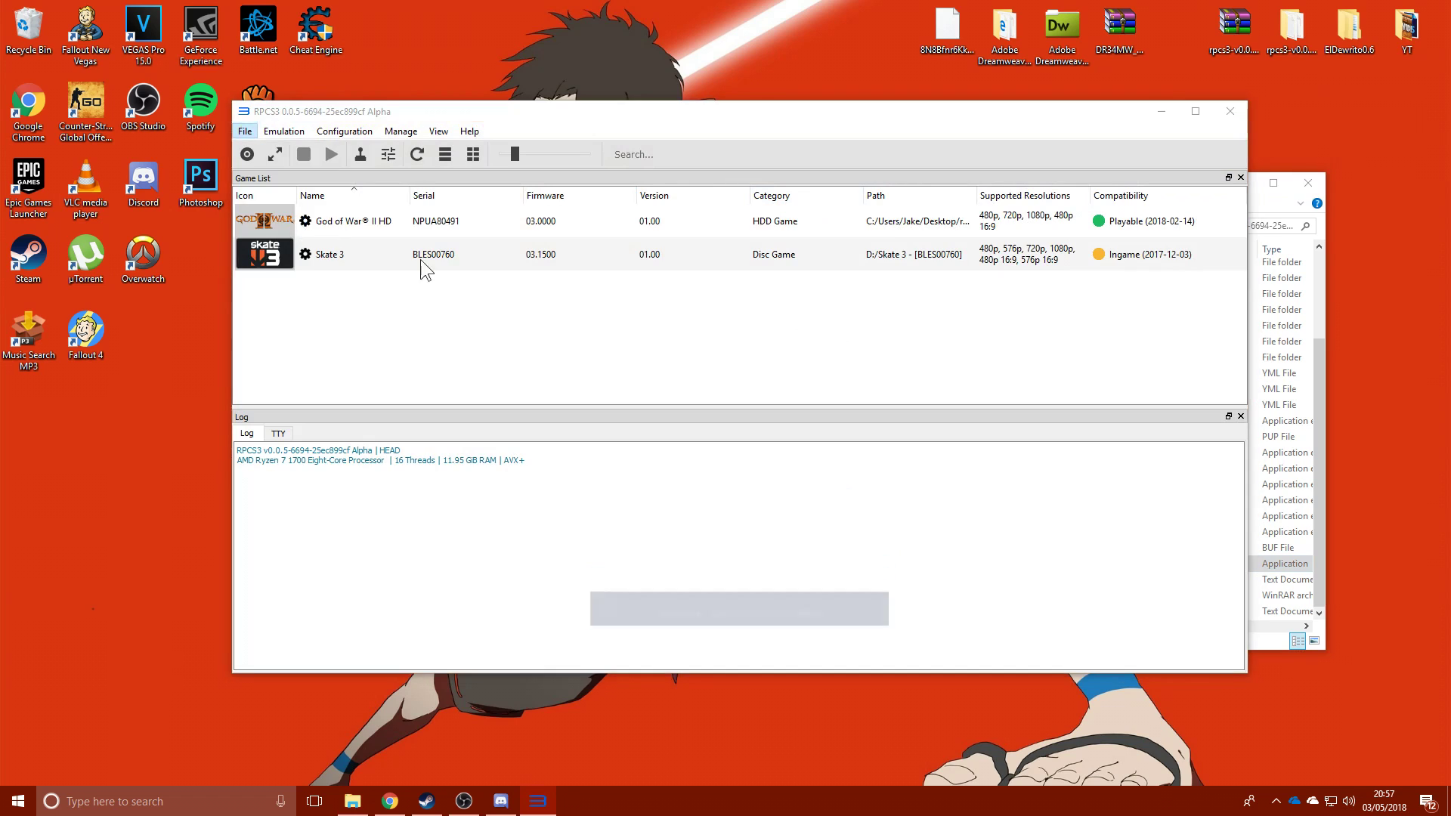
pyautogui.doubleClick(450, 452)
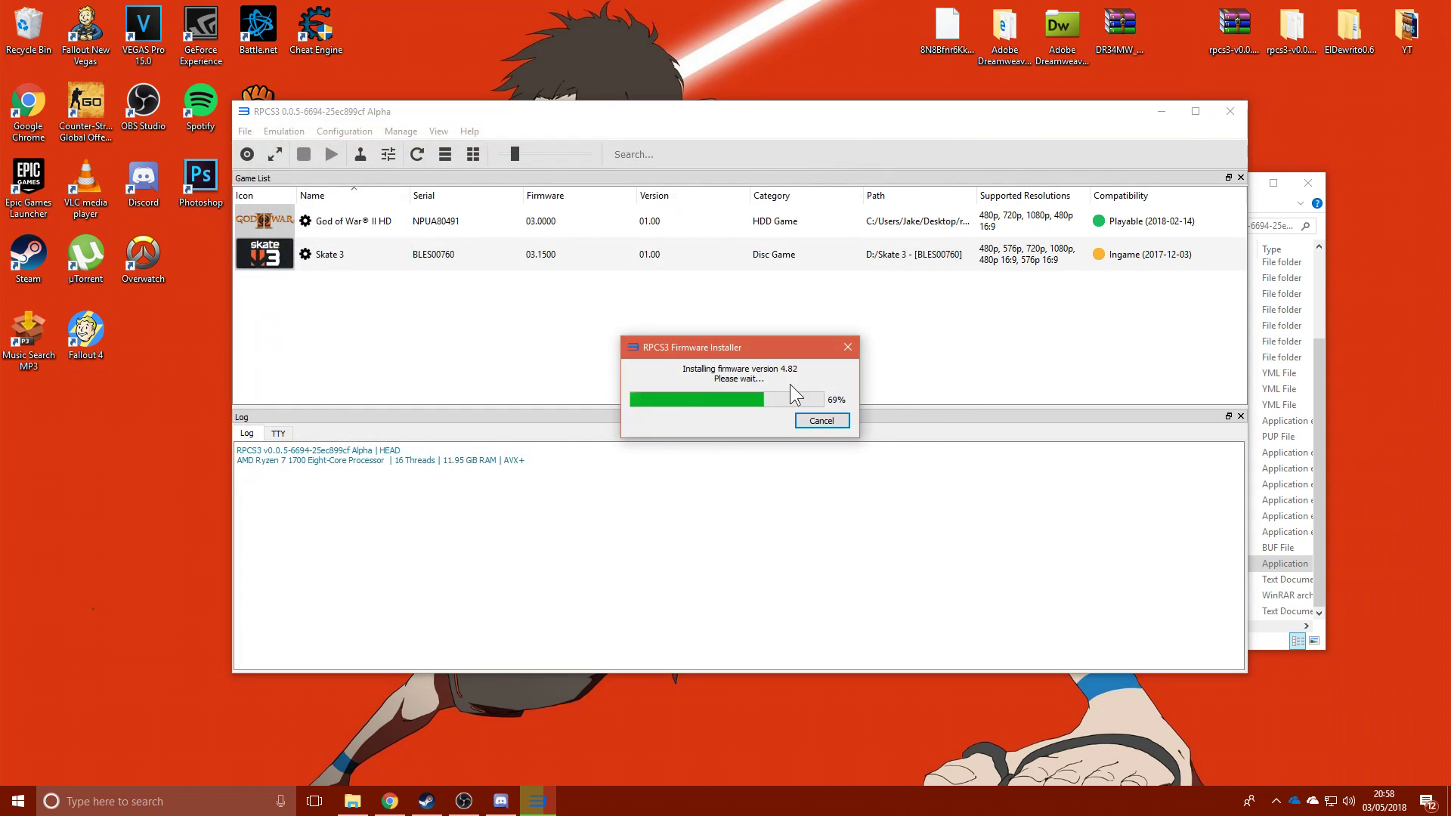
# - Acknowledge the completed installation of the PS3 firmware and LLE modules
pyautogui.click(844, 420)
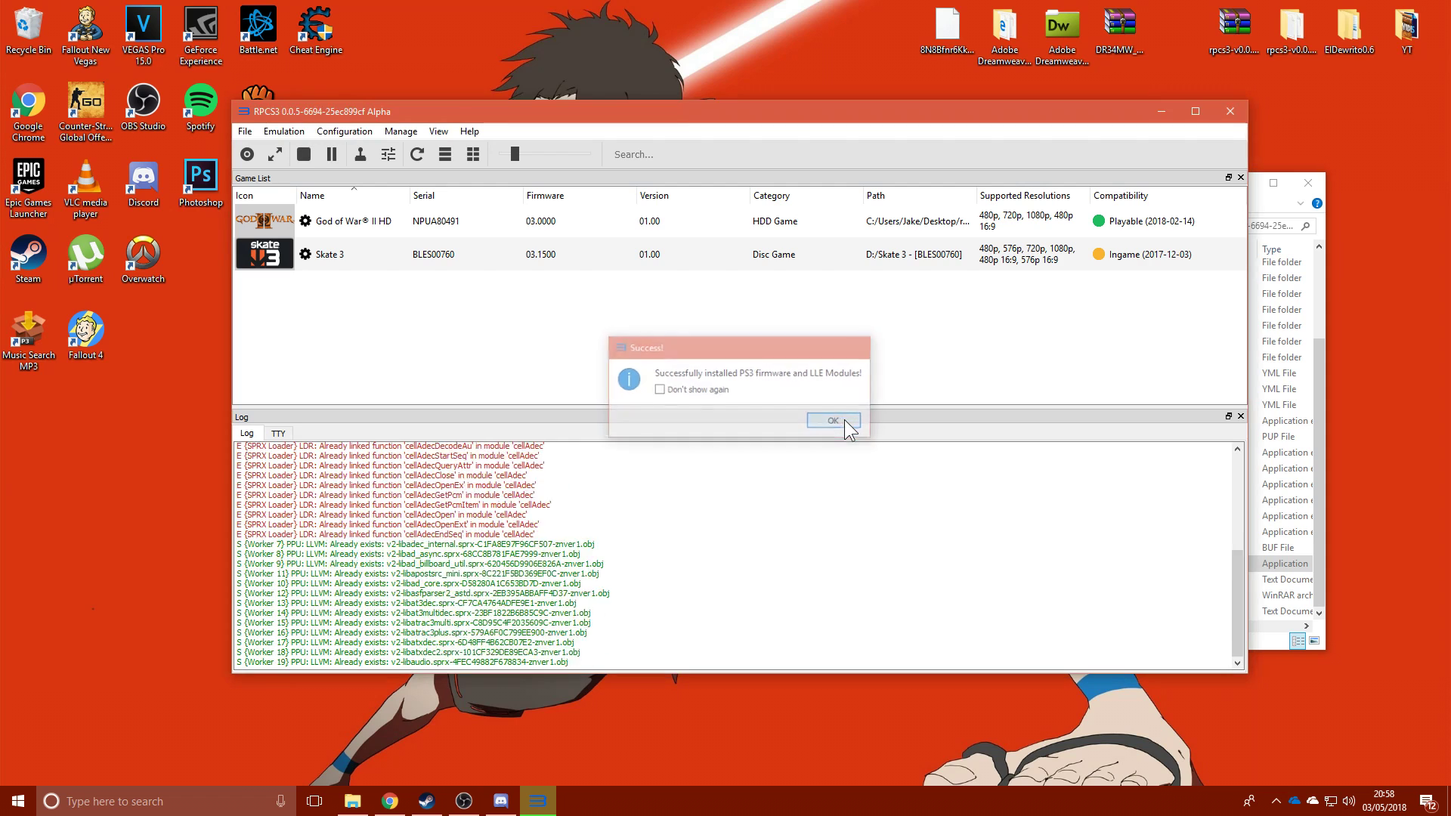
pyautogui.click(726, 635)
pyautogui.hotkey('ctrl', 'a')
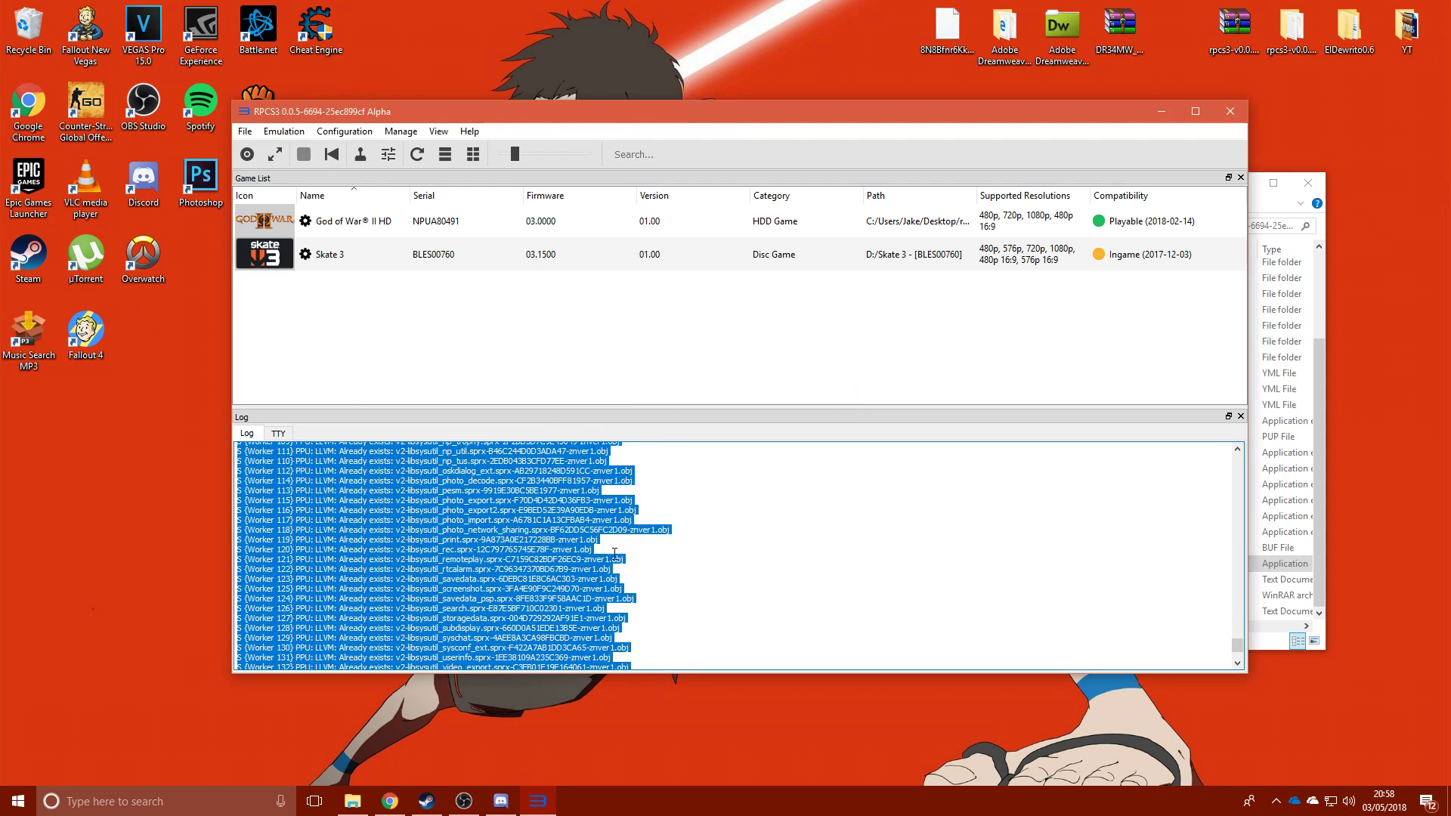
pyautogui.click(614, 553)
pyautogui.click(344, 131)
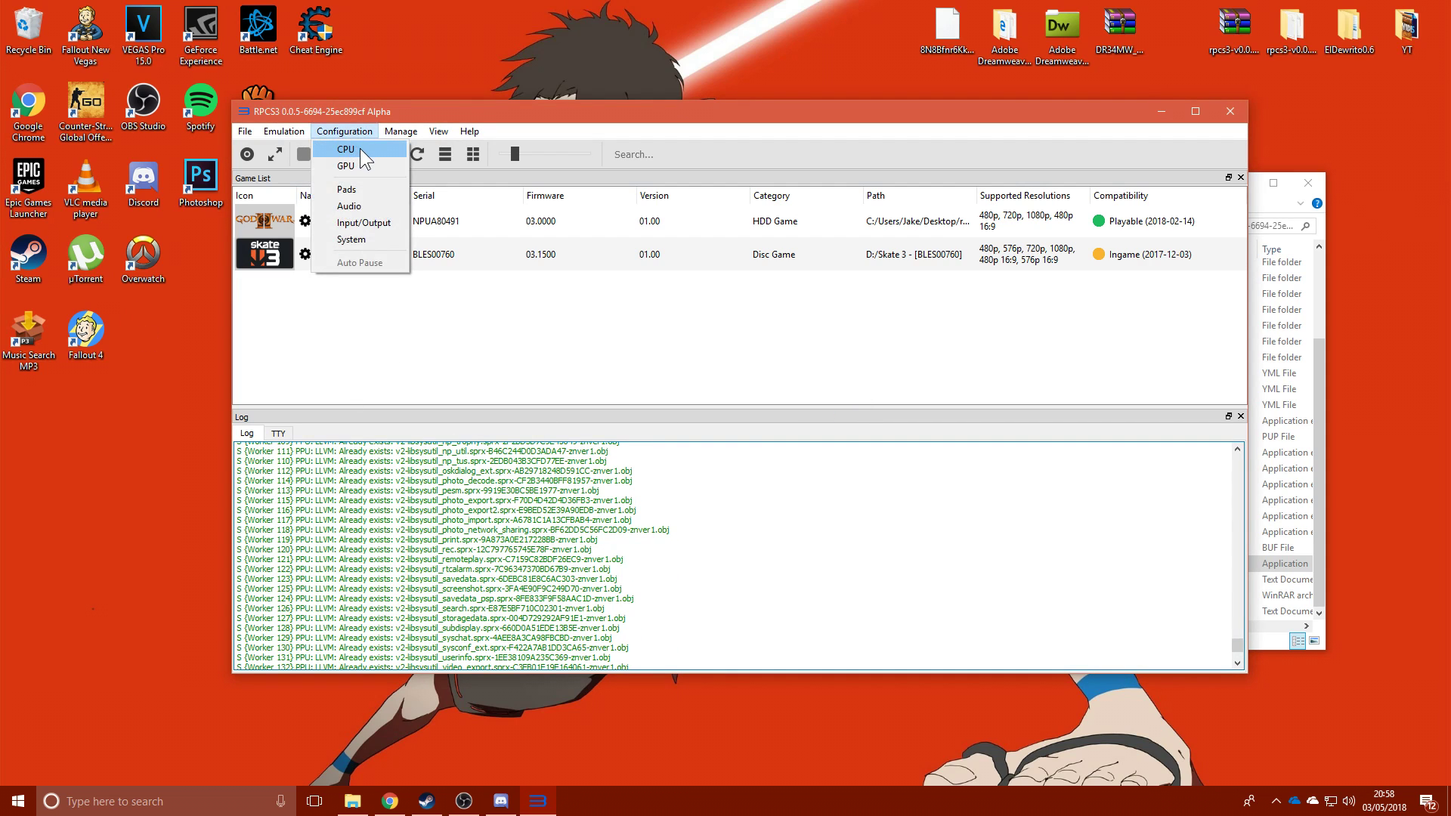
pyautogui.click(415, 241)
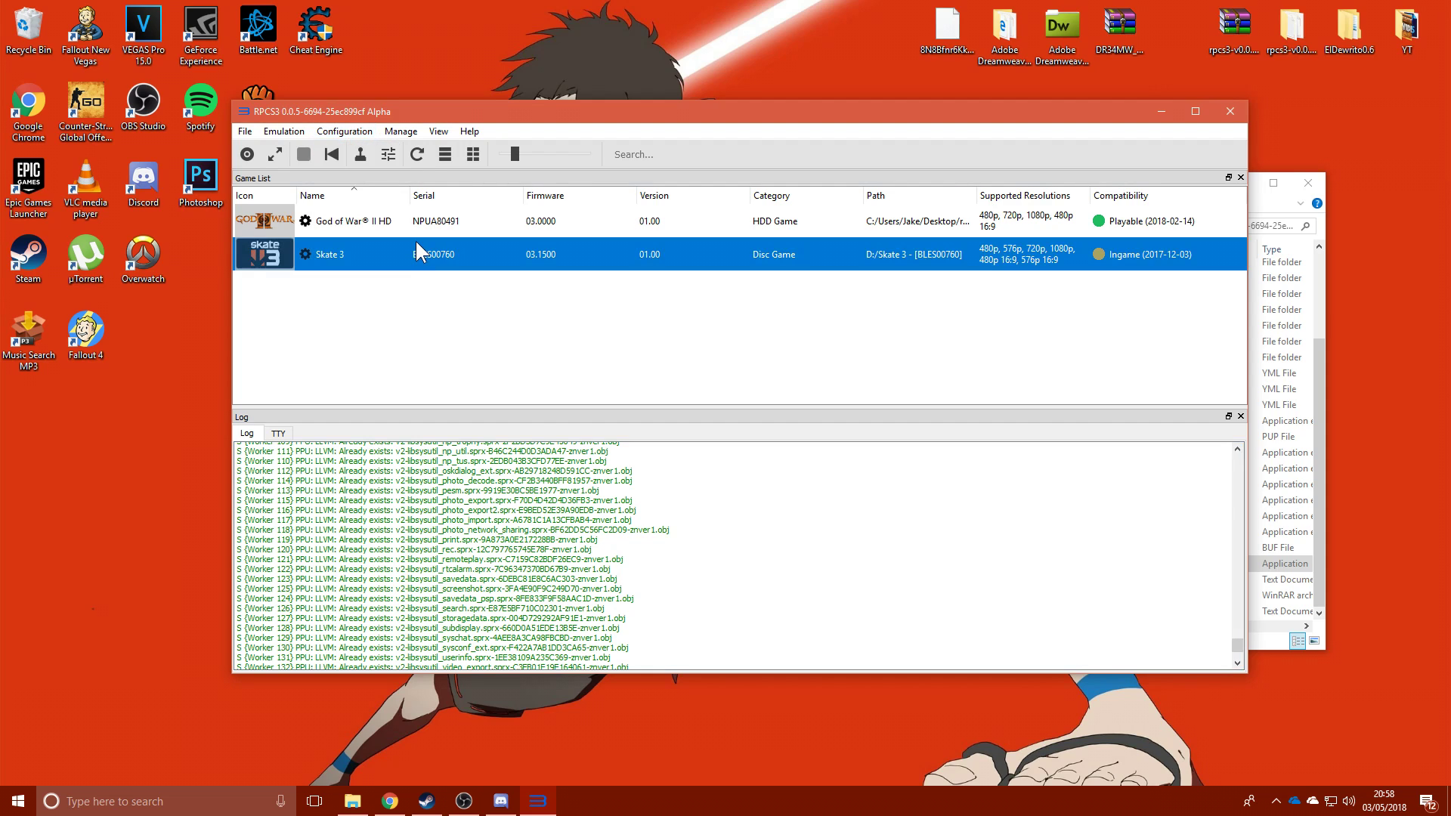
pyautogui.rightClick(415, 241)
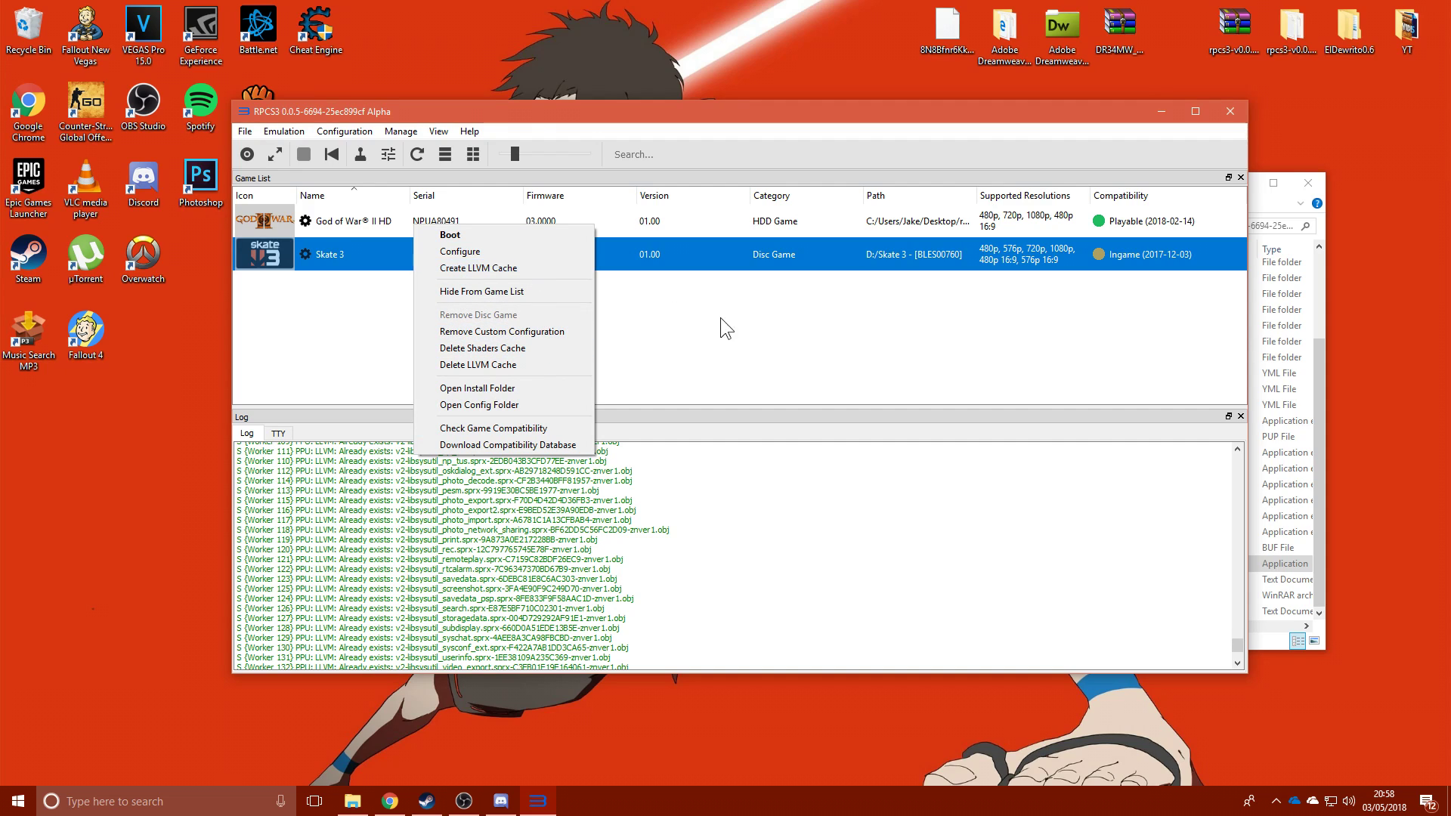
pyautogui.click(474, 275)
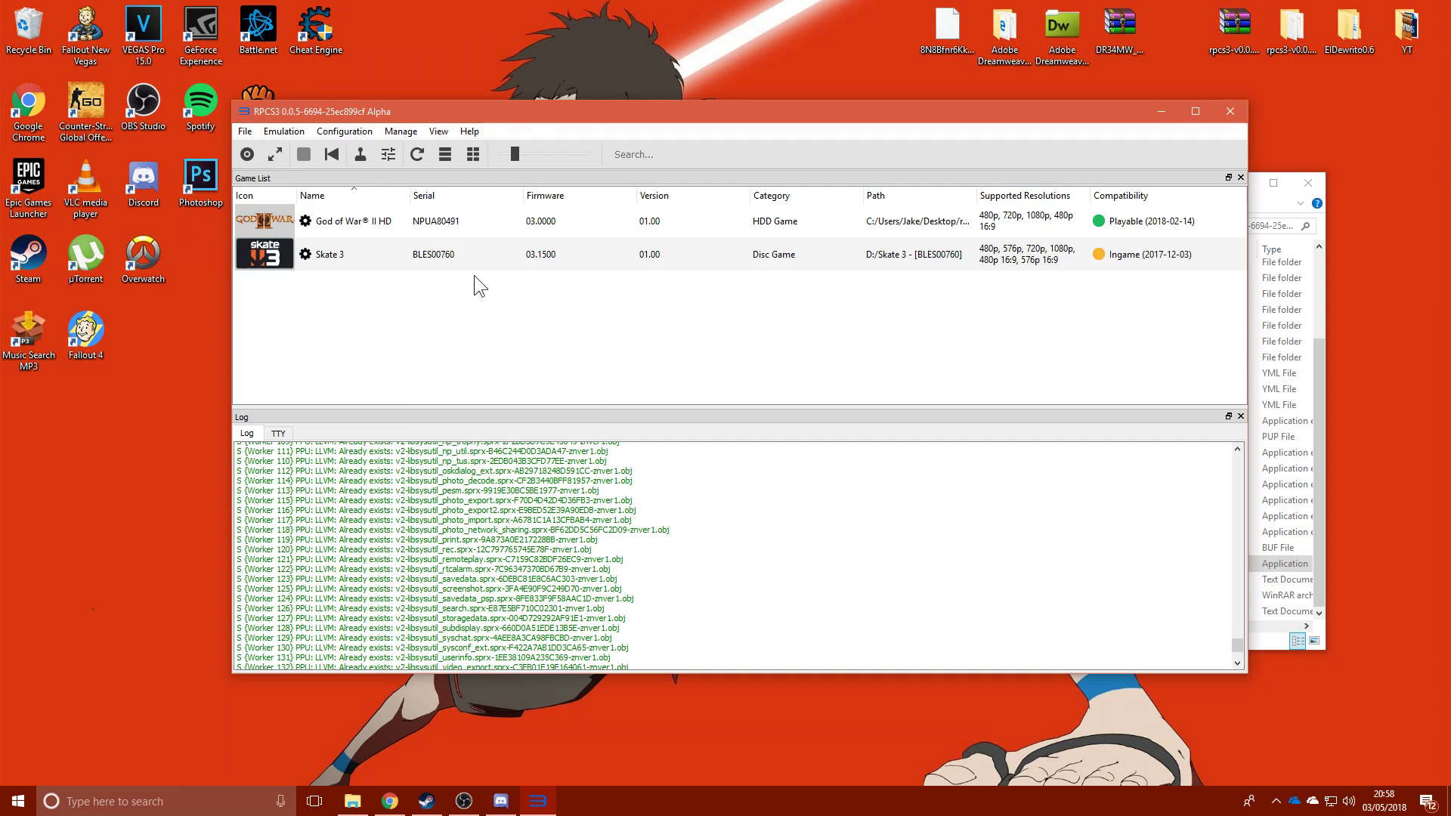
pyautogui.click(438, 257)
pyautogui.click(244, 131)
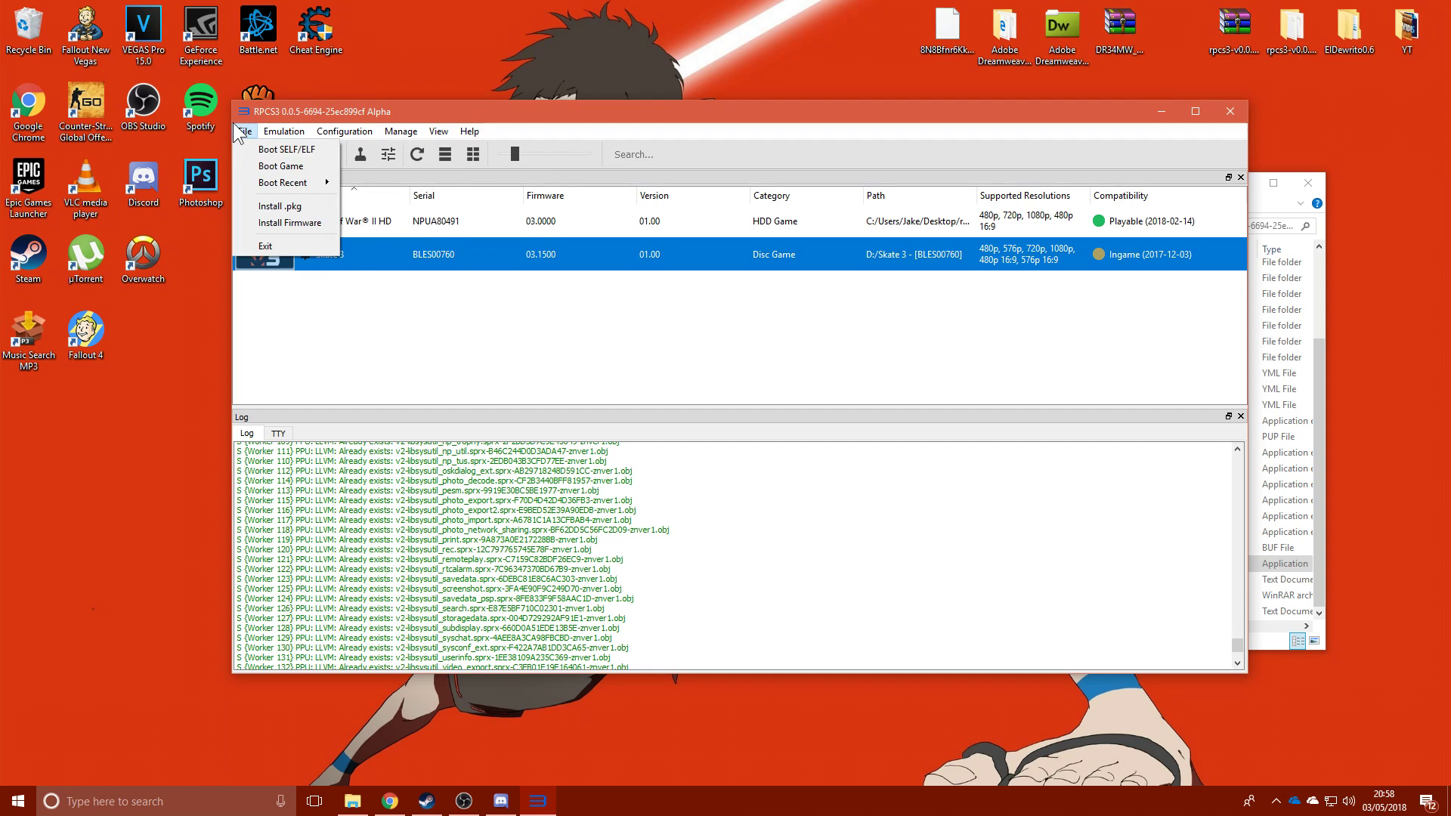
pyautogui.click(499, 324)
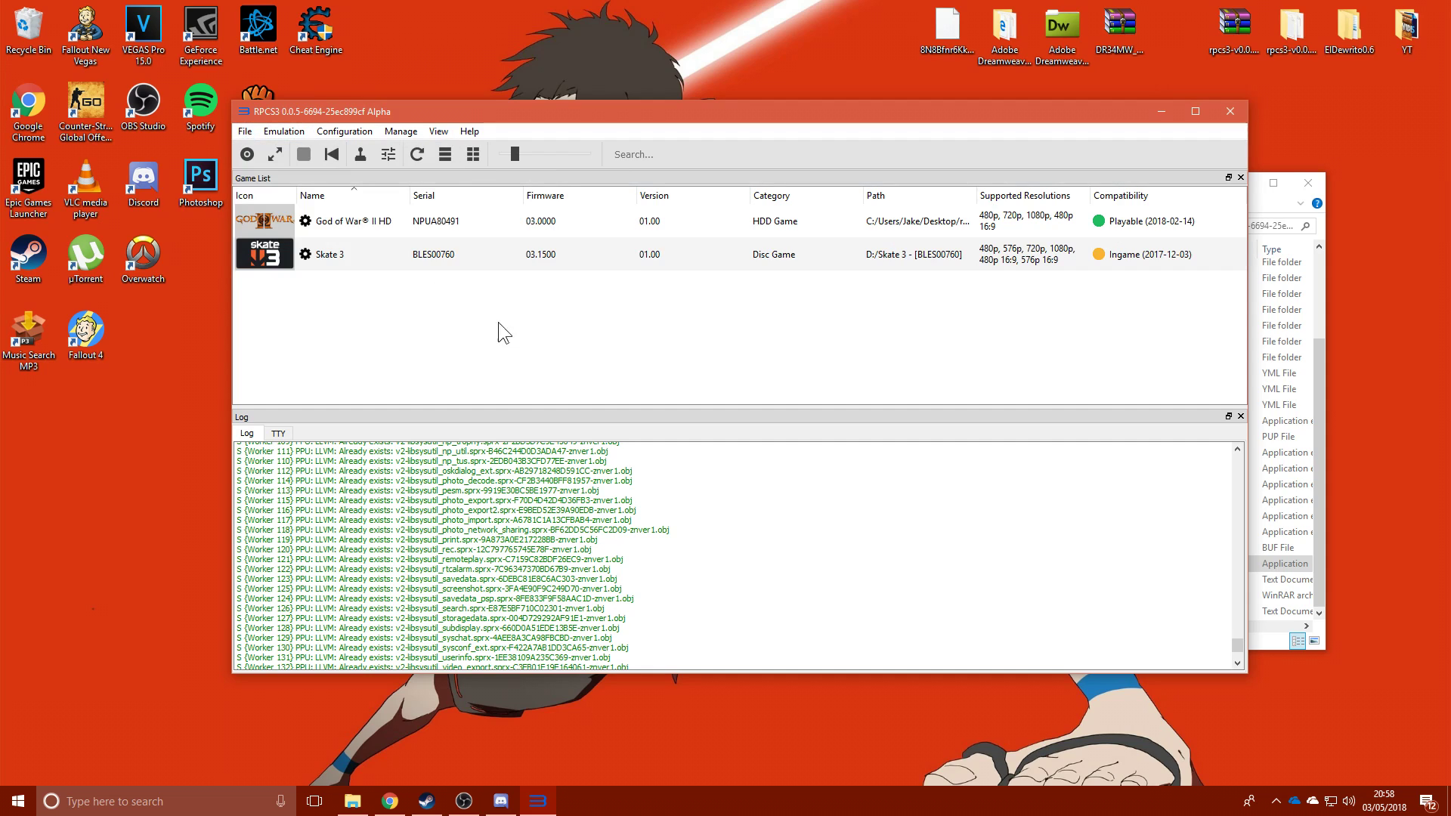
# - Boot the game from the Skate 3 - [BLES00760] folder on drive D
pyautogui.click(245, 131)
pyautogui.click(304, 168)
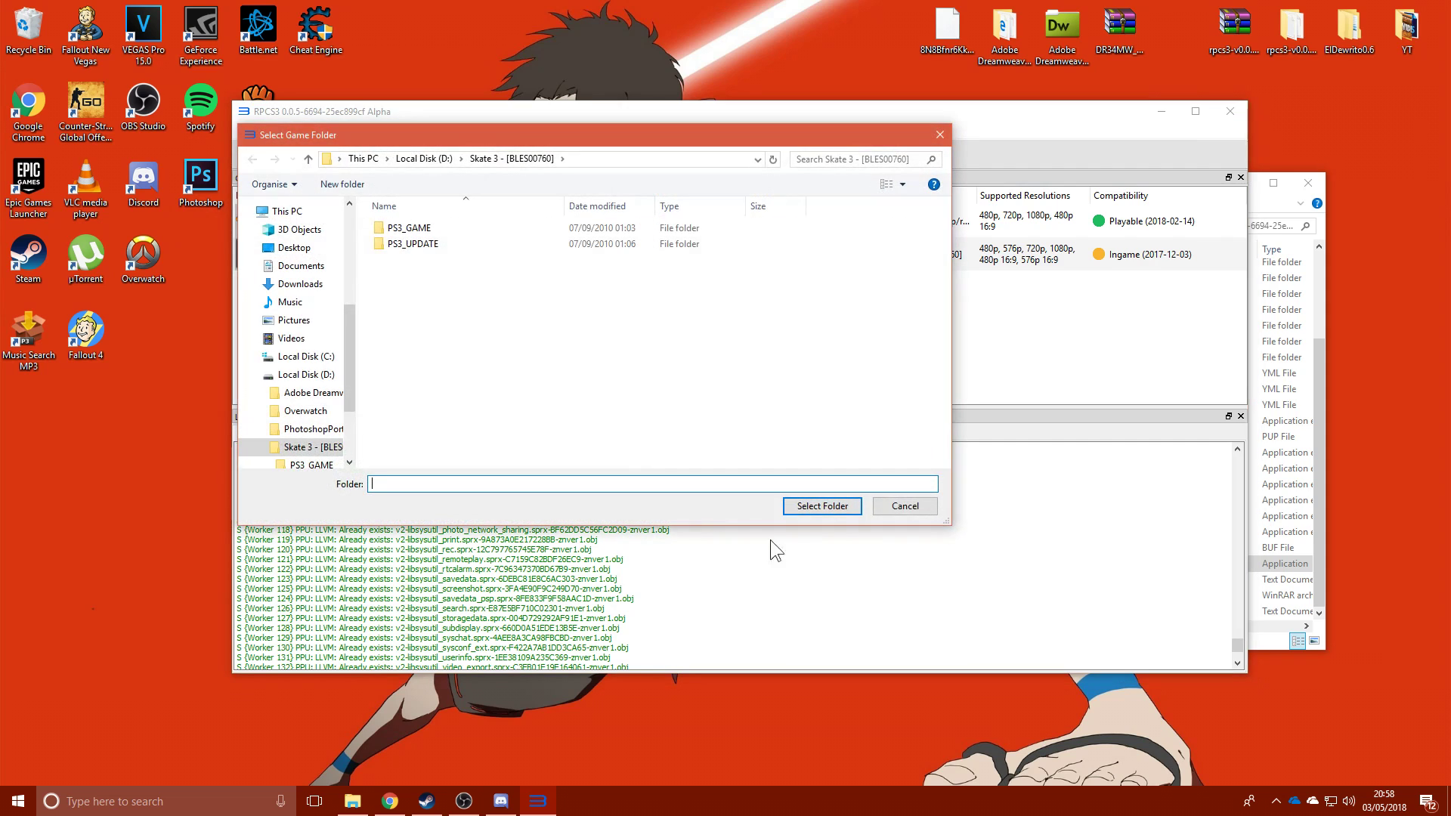
pyautogui.click(836, 513)
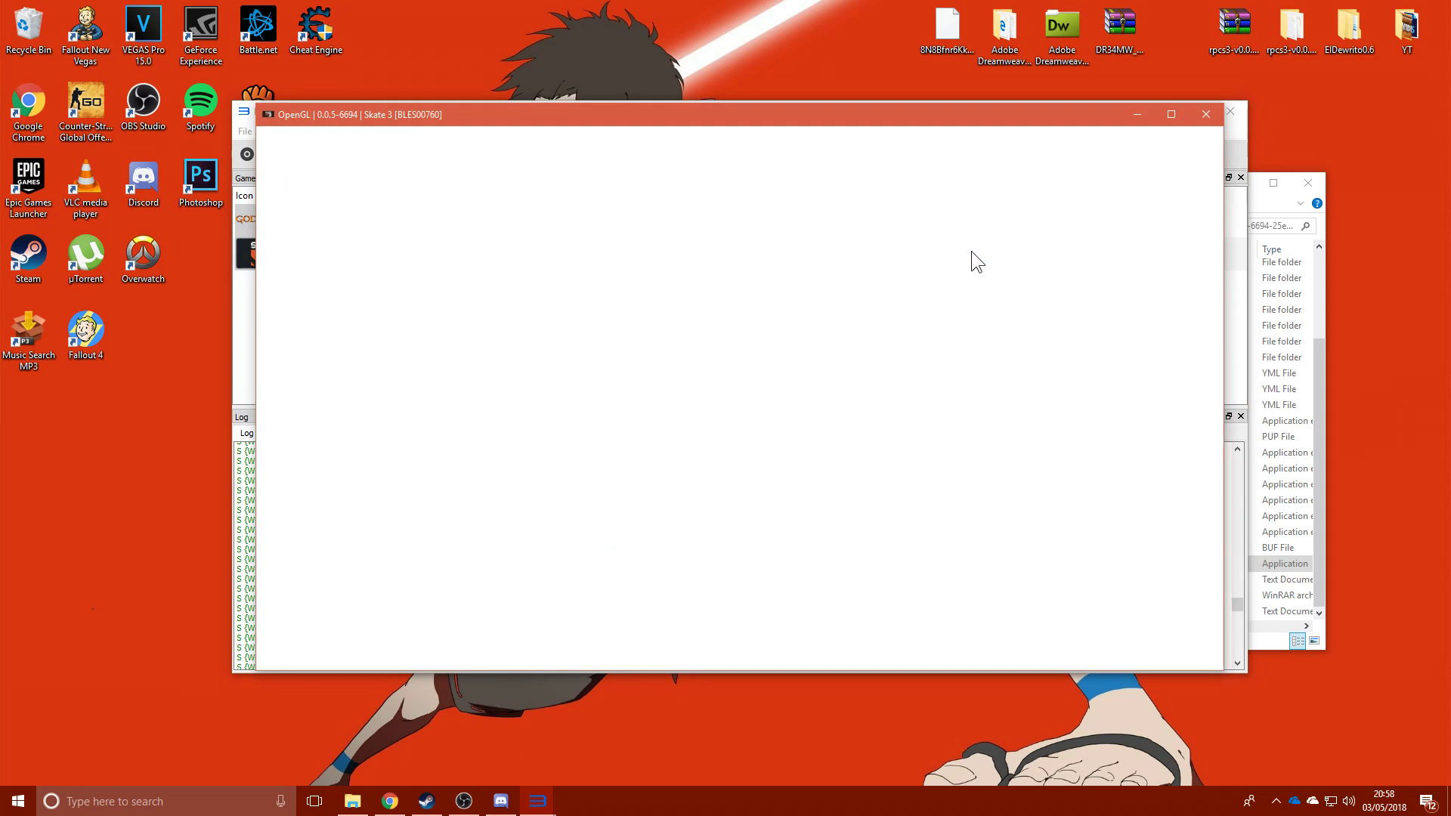
# - Close the Skate 3 game window and cancel the Windows error report for rpcs3.exe
pyautogui.click(1200, 117)
pyautogui.click(873, 288)
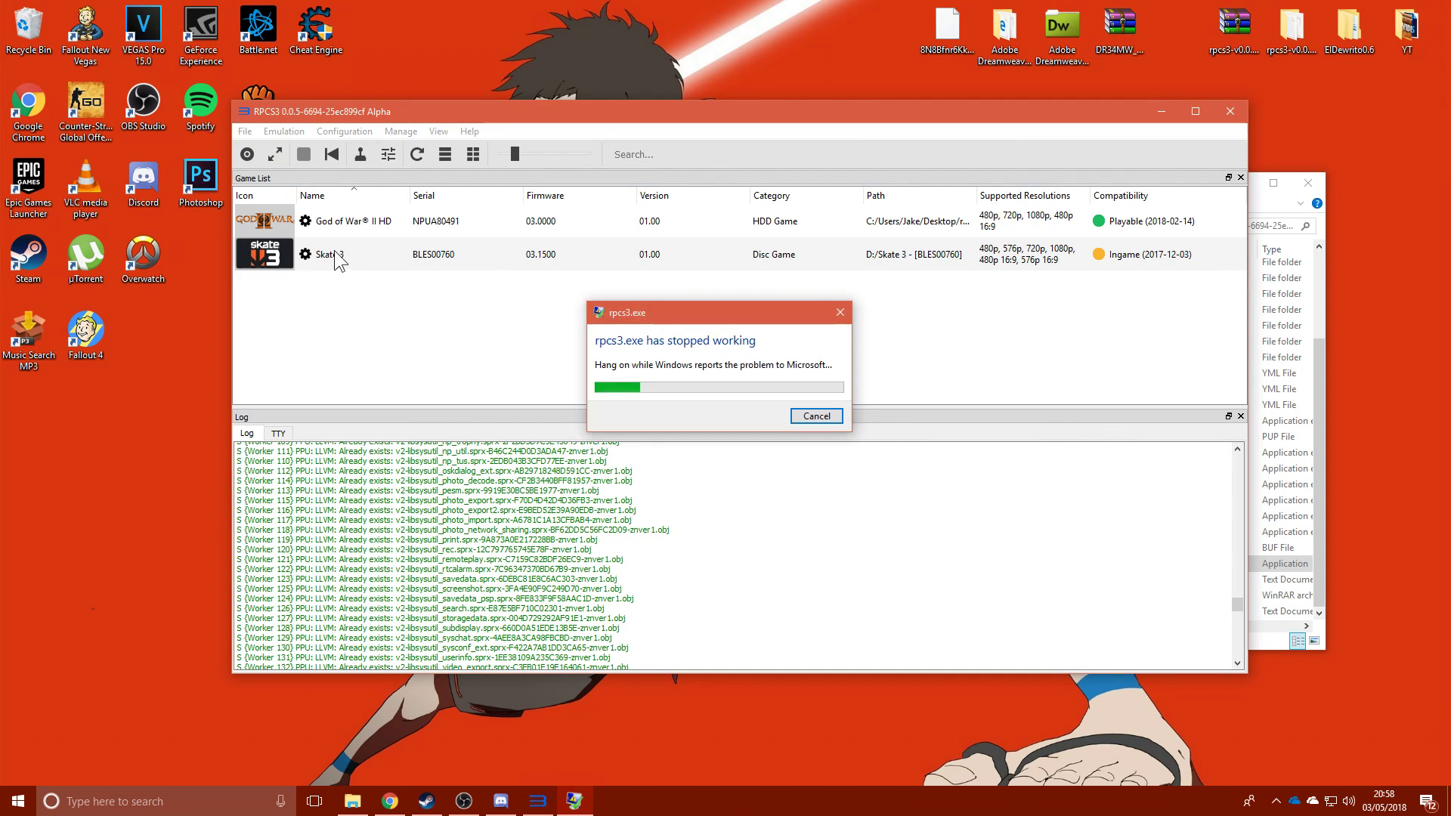
pyautogui.click(806, 415)
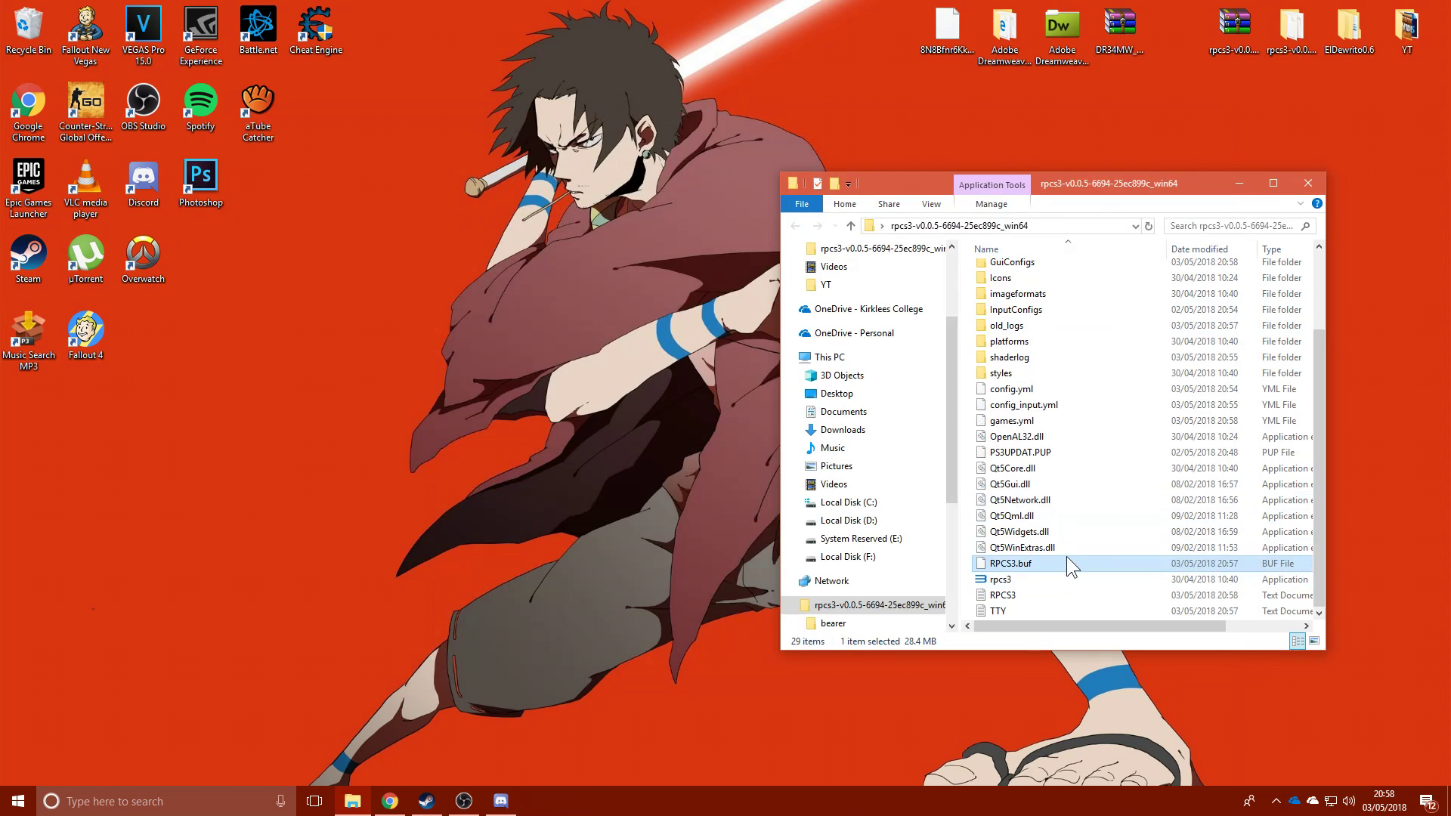
# - Relaunch the rpcs3 application from the rpcs3-v0.0.5-6694-25ec899c_win64 folder
pyautogui.doubleClick(1067, 562)
pyautogui.press('Escape')
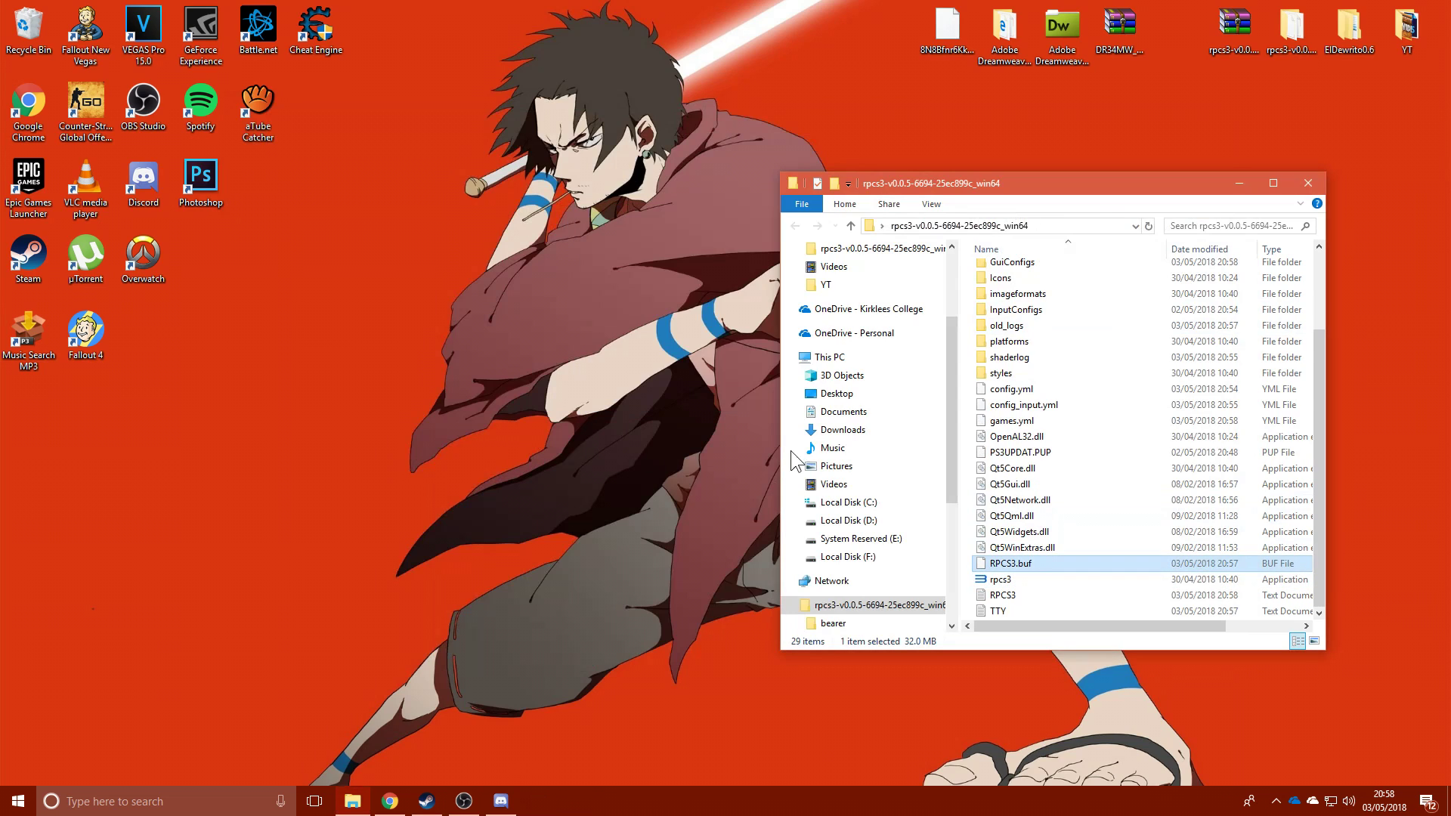
pyautogui.doubleClick(1053, 577)
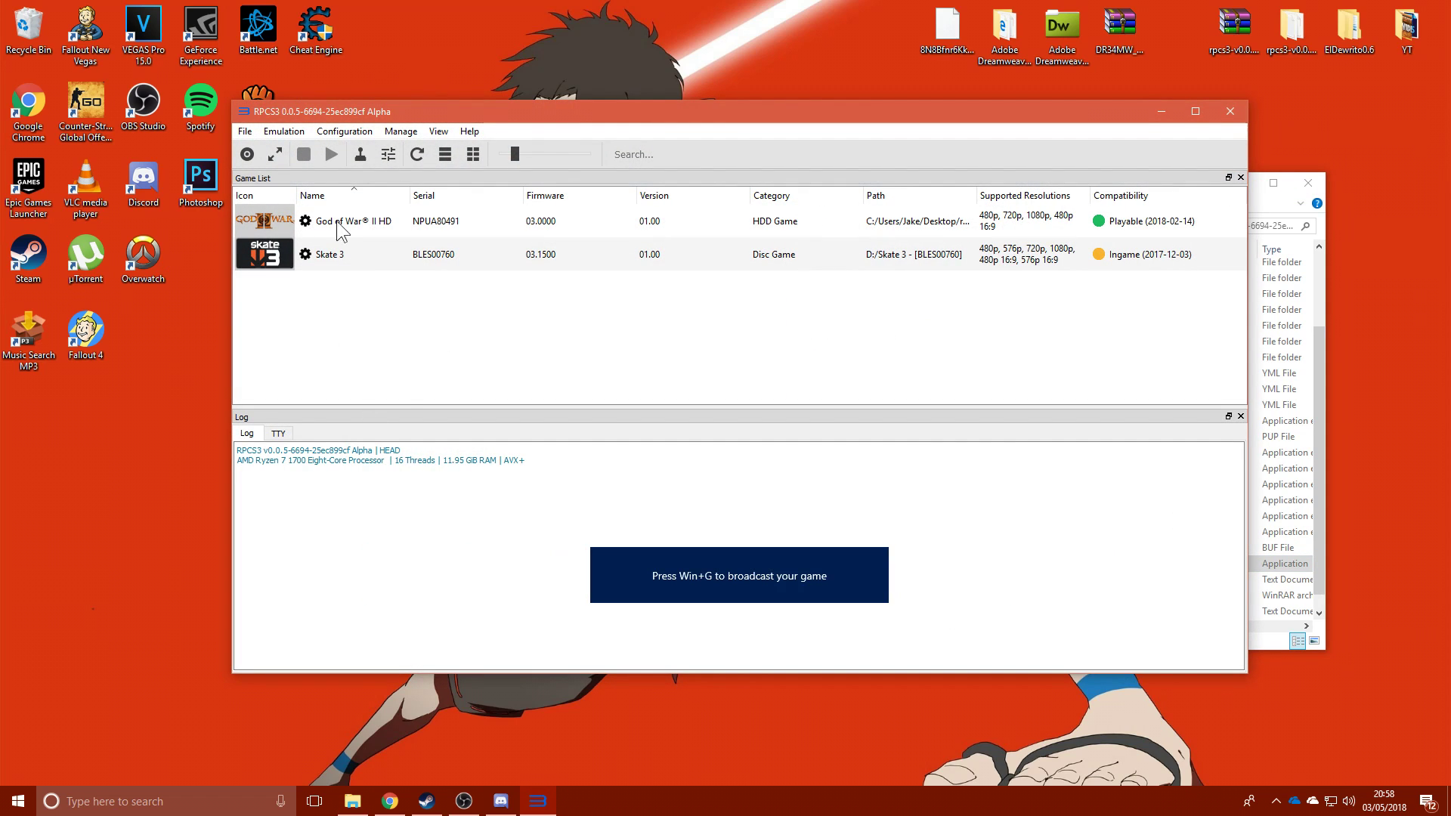
# - Open the CPU settings and read the descriptions of the SPU decoder and firmware library loading options
pyautogui.click(364, 265)
pyautogui.click(345, 131)
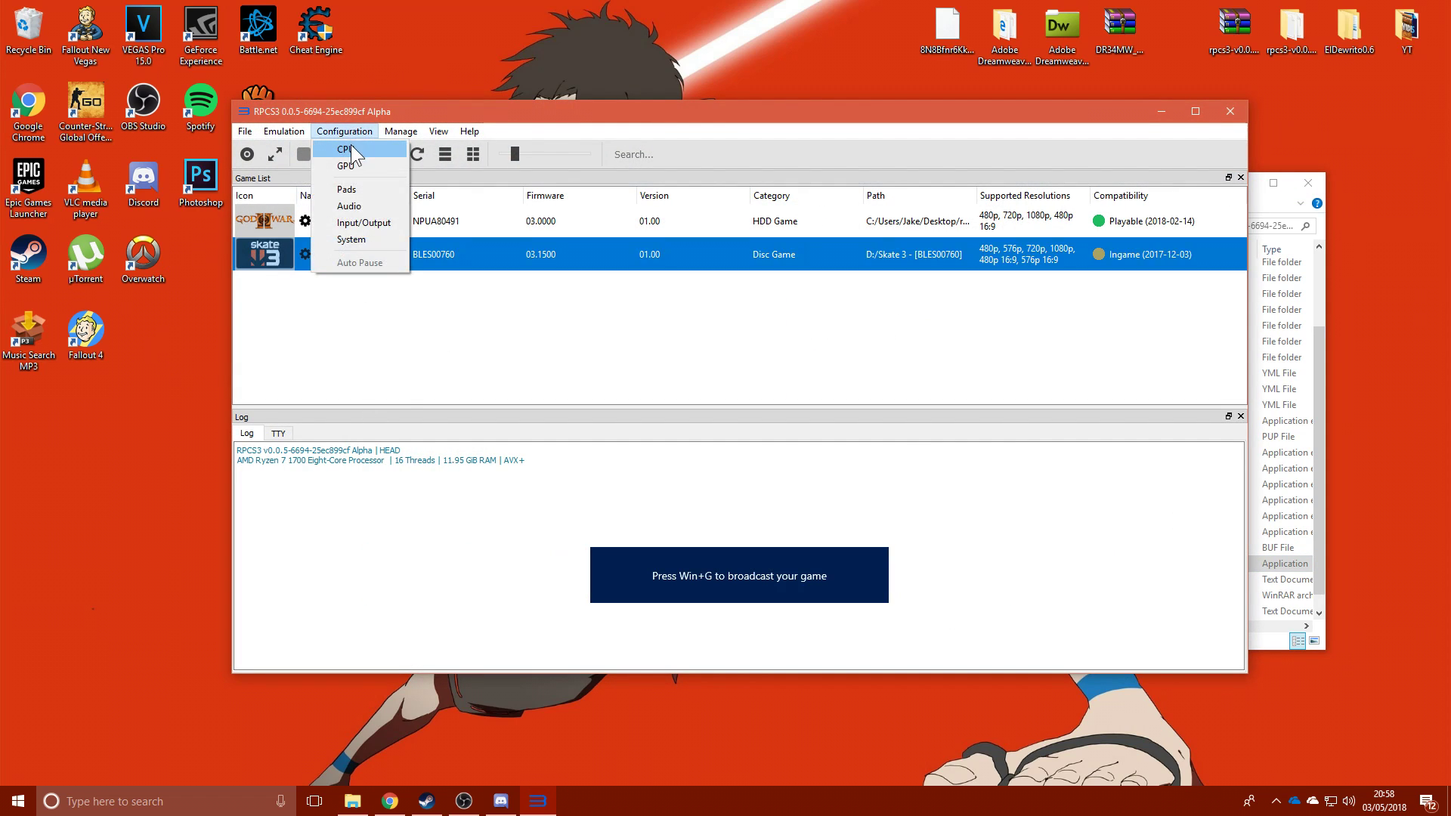
pyautogui.click(351, 143)
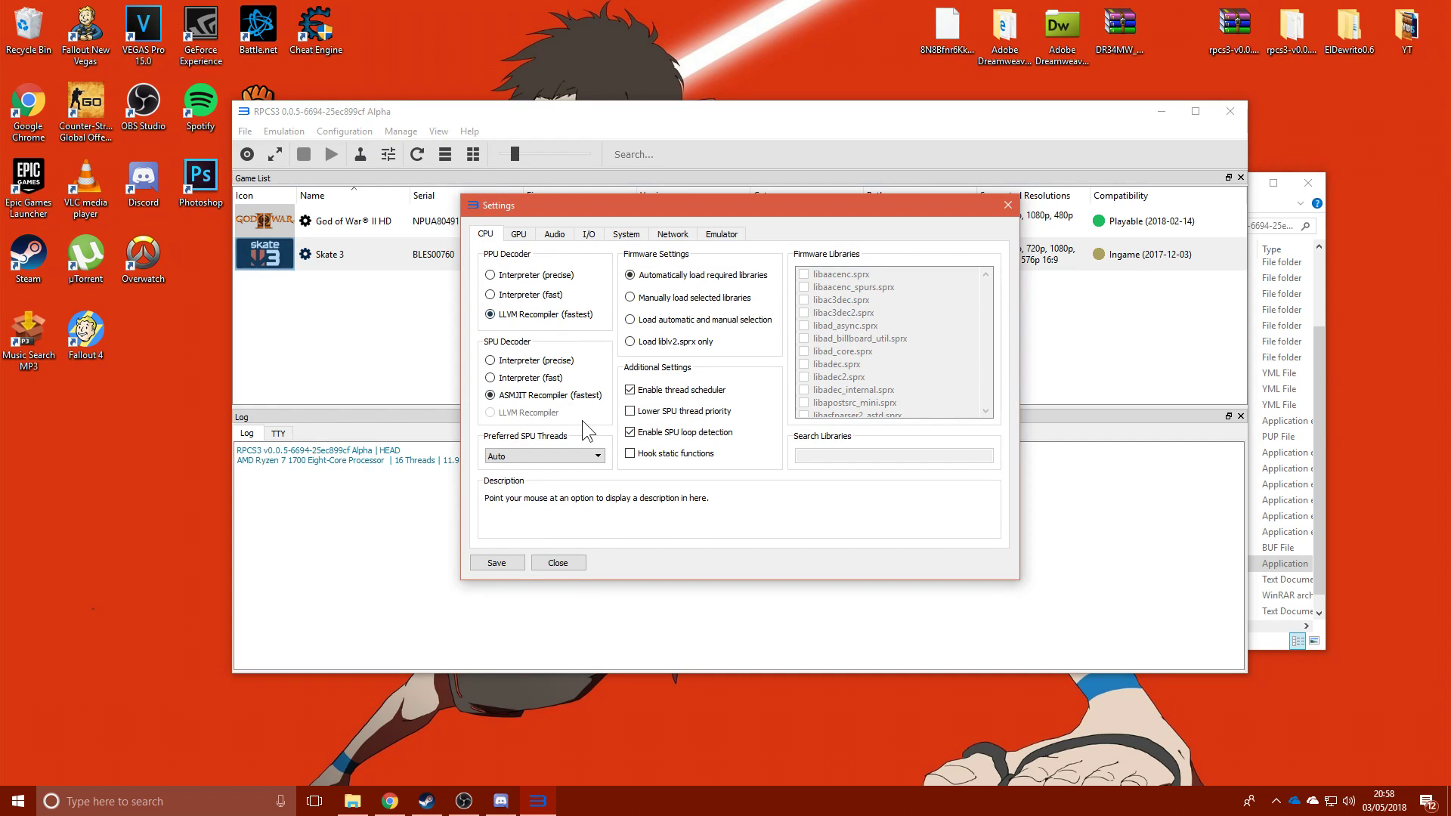
pyautogui.moveTo(590, 405)
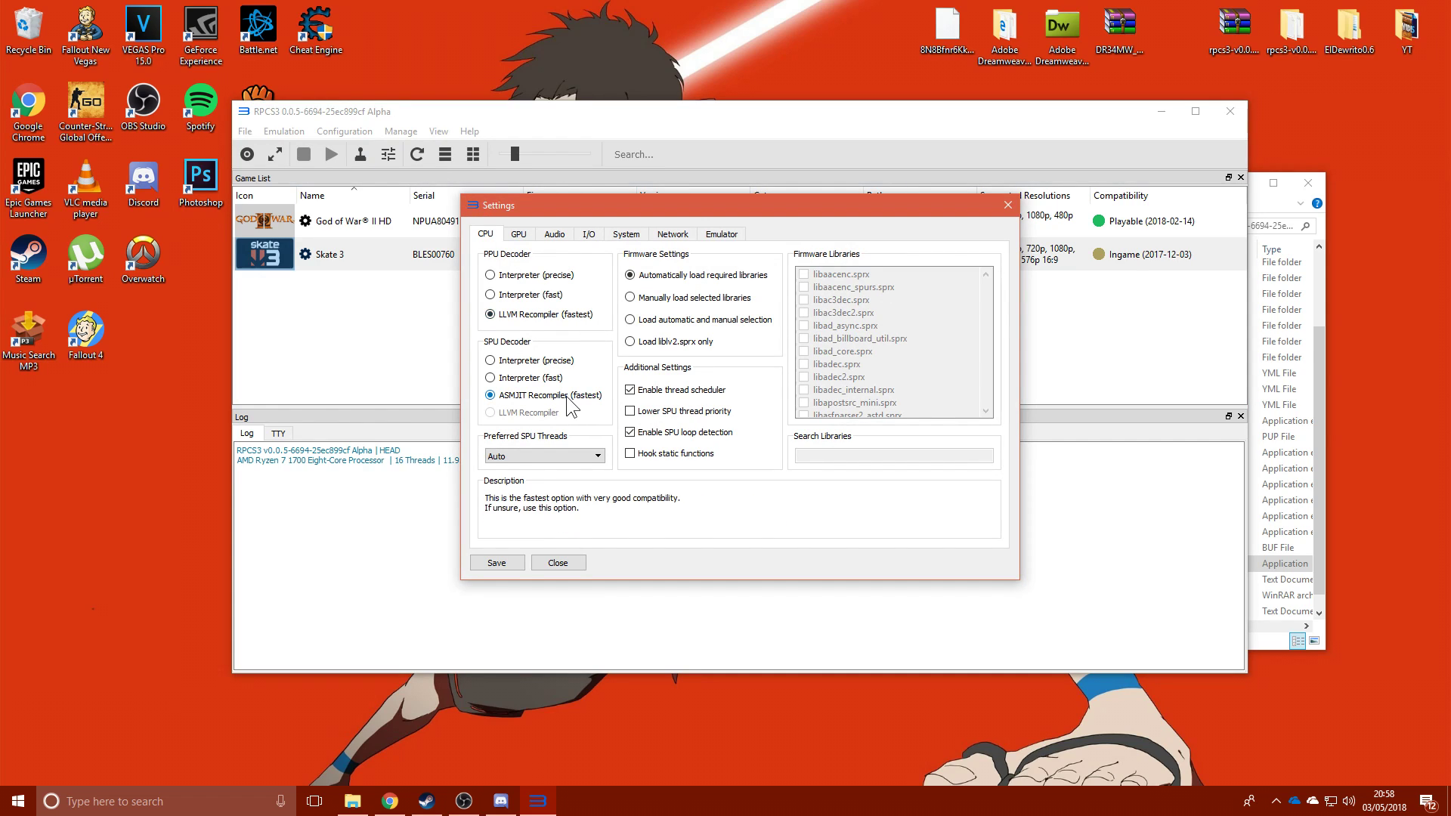
pyautogui.moveTo(682, 347)
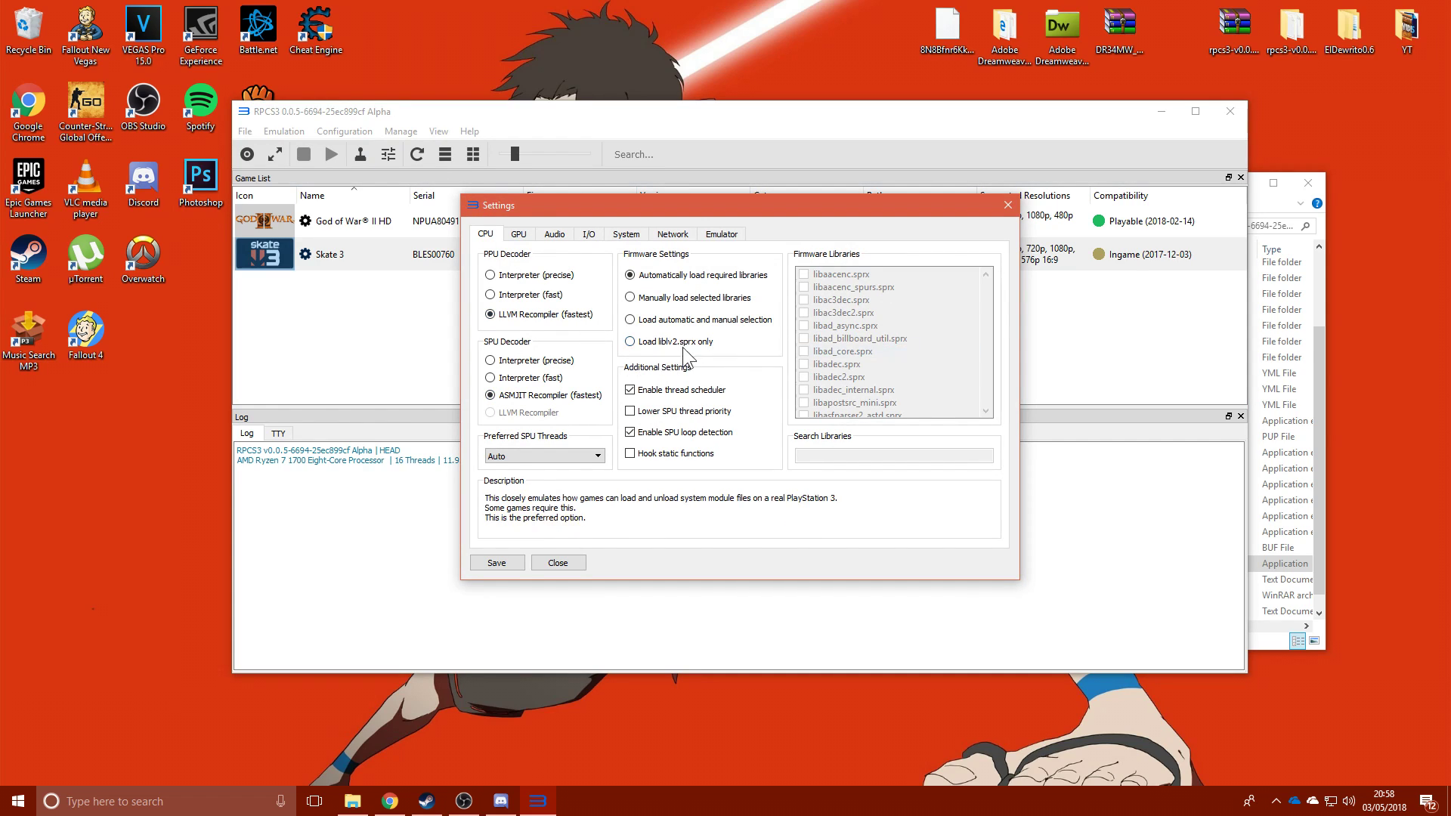
pyautogui.moveTo(713, 284)
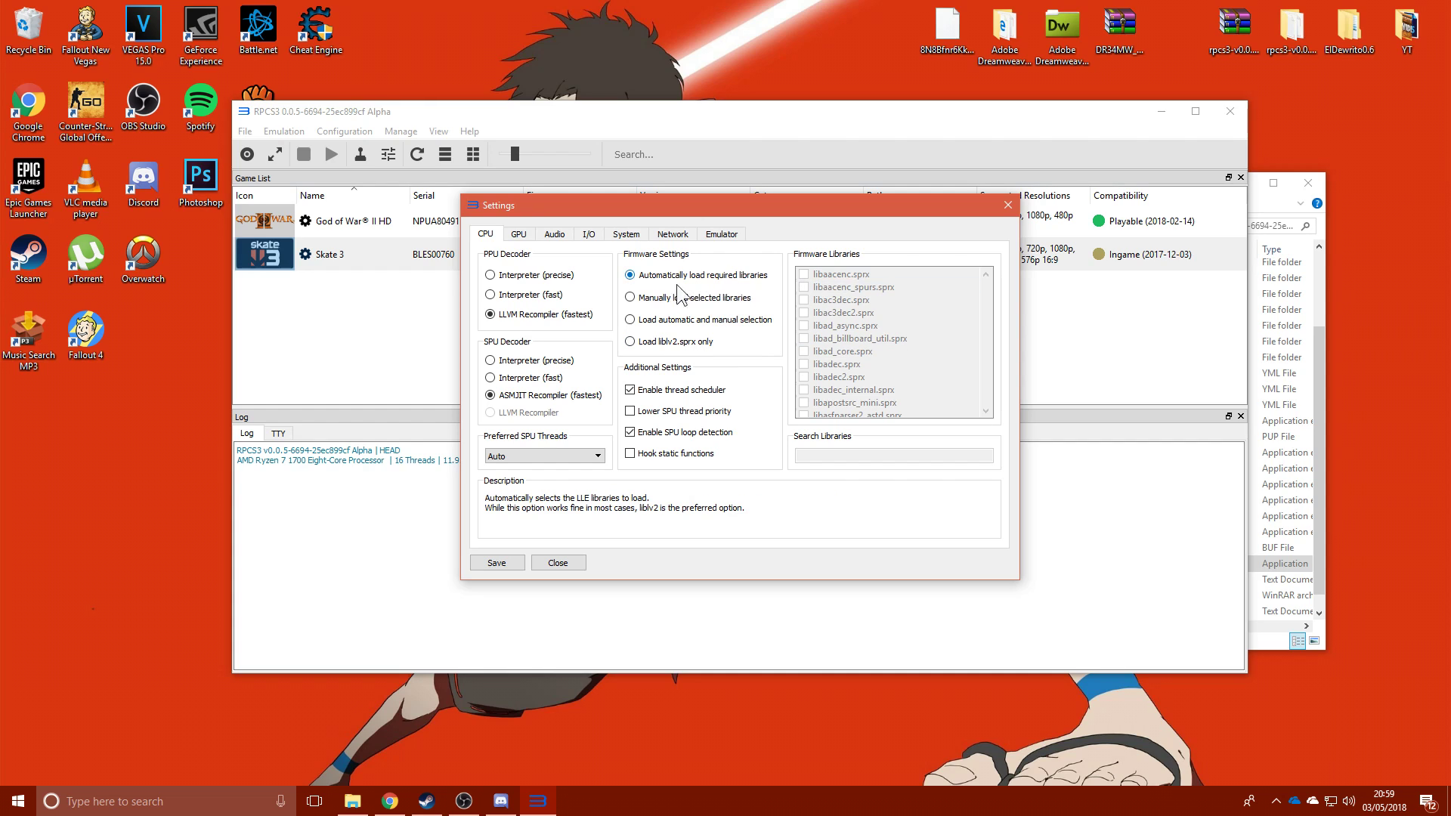
# - Set the GPU renderer to Vulkan and the frame limit to 60, keep the 1280x720 default resolution, and save the settings
pyautogui.click(520, 234)
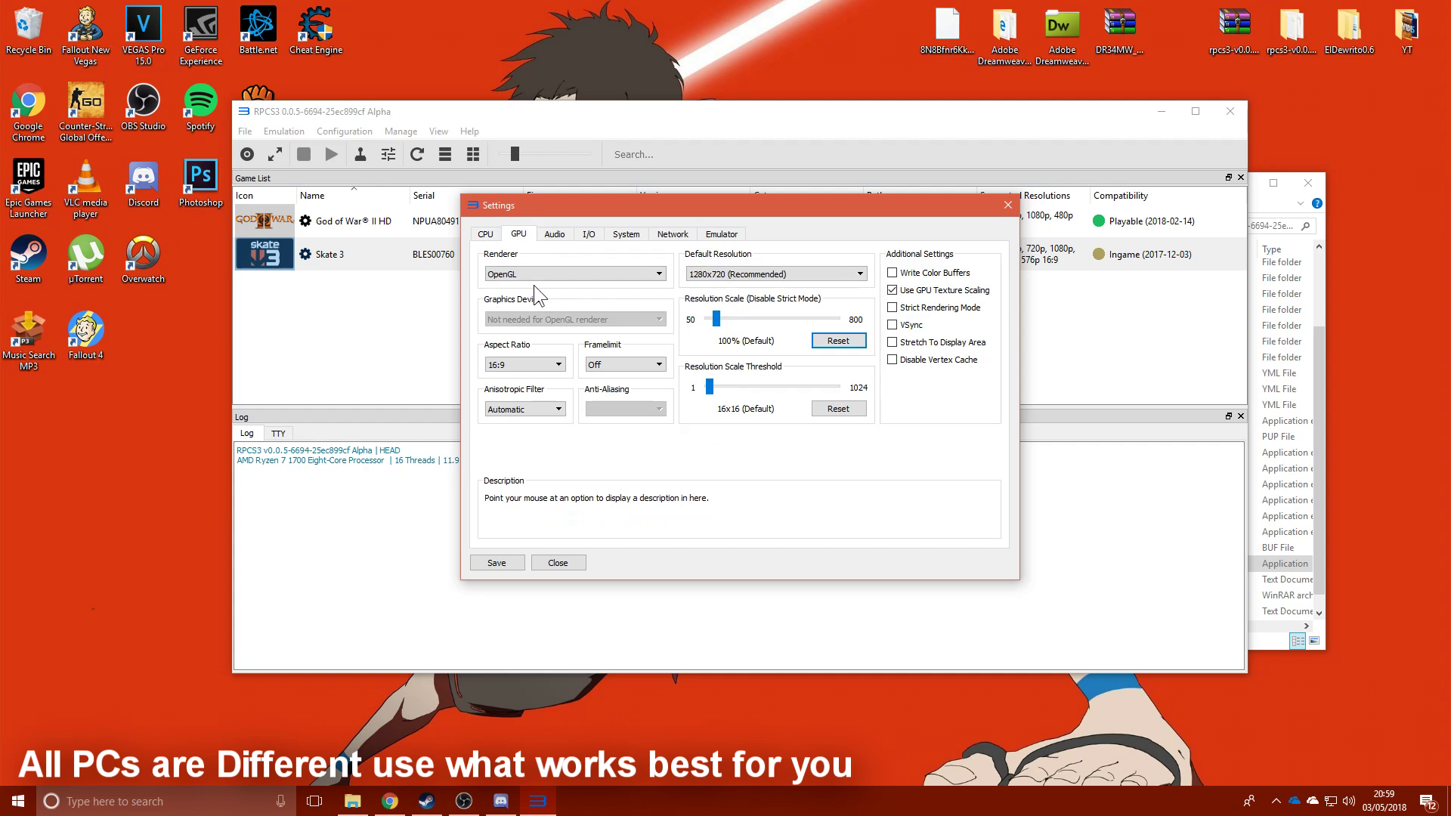
pyautogui.click(537, 274)
pyautogui.click(597, 311)
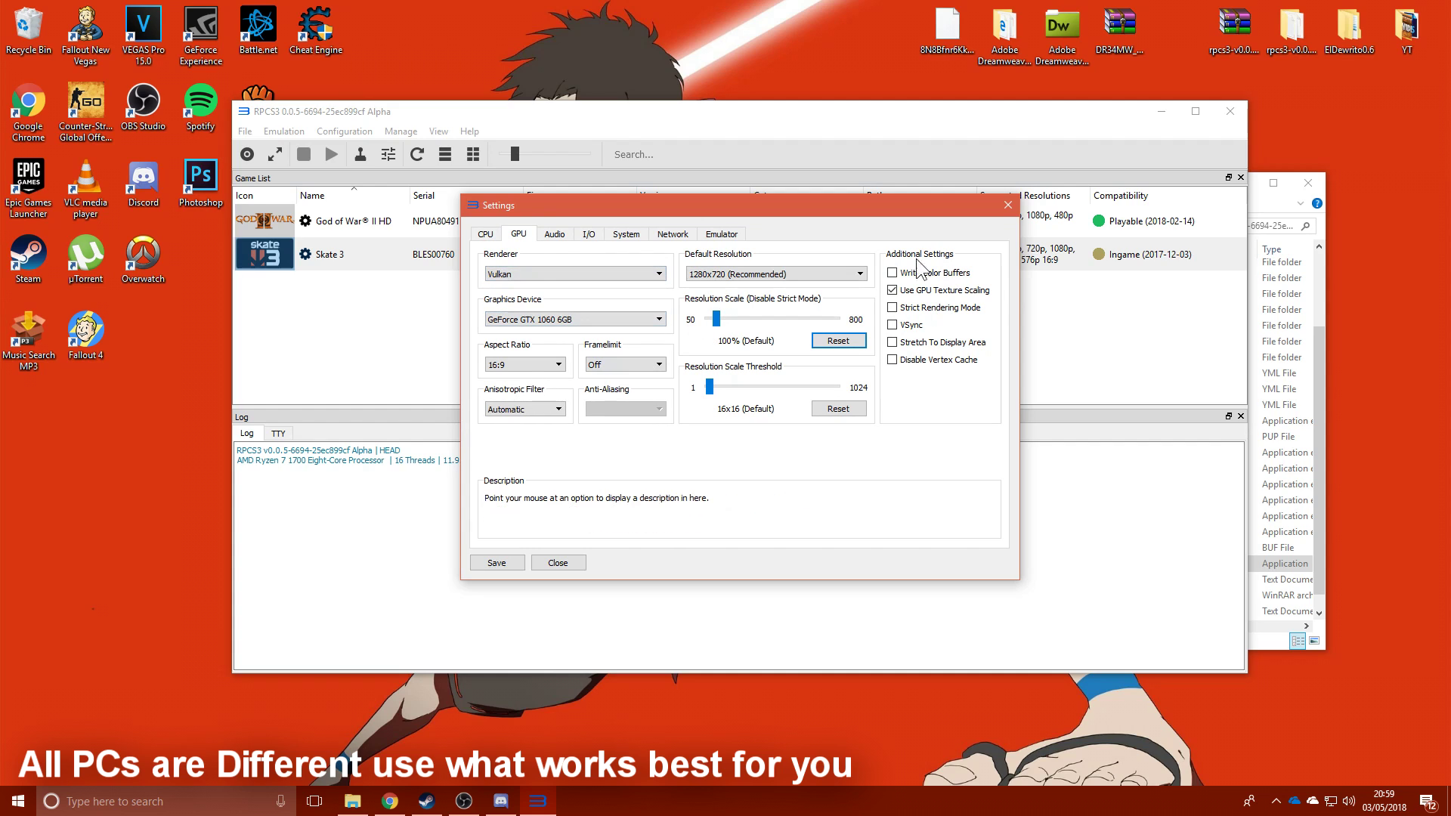
pyautogui.click(735, 275)
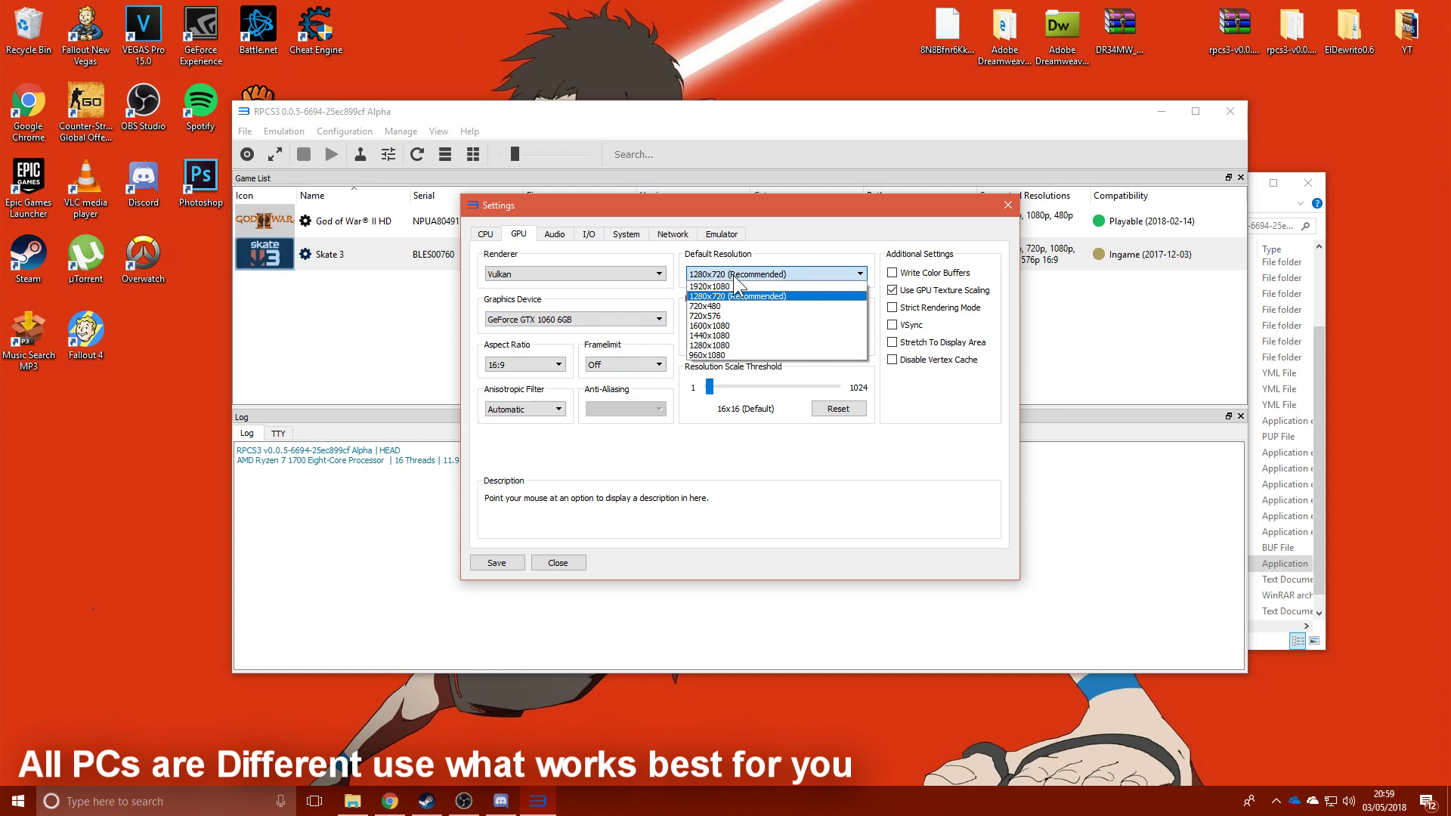
pyautogui.click(734, 276)
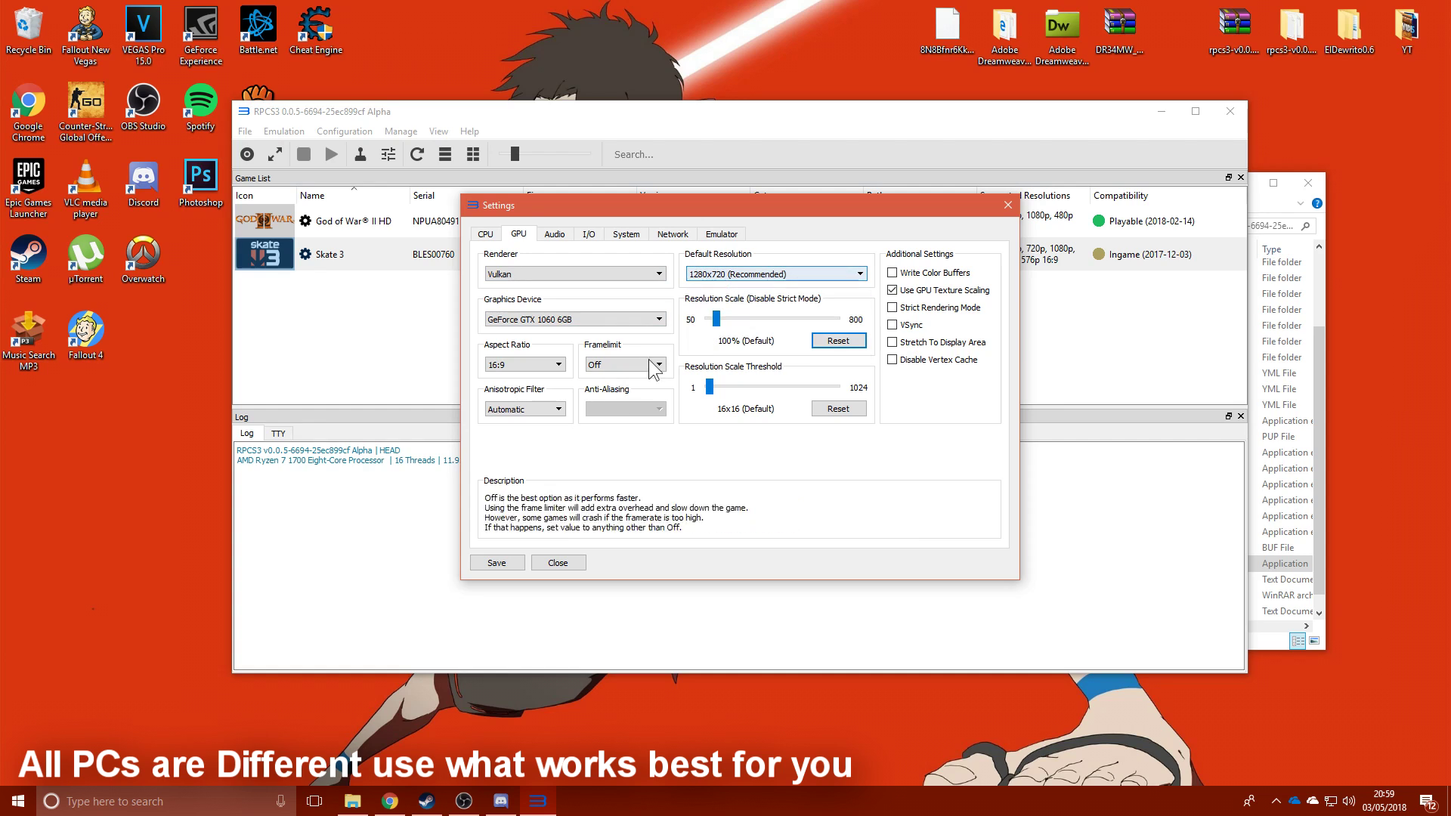
pyautogui.click(609, 359)
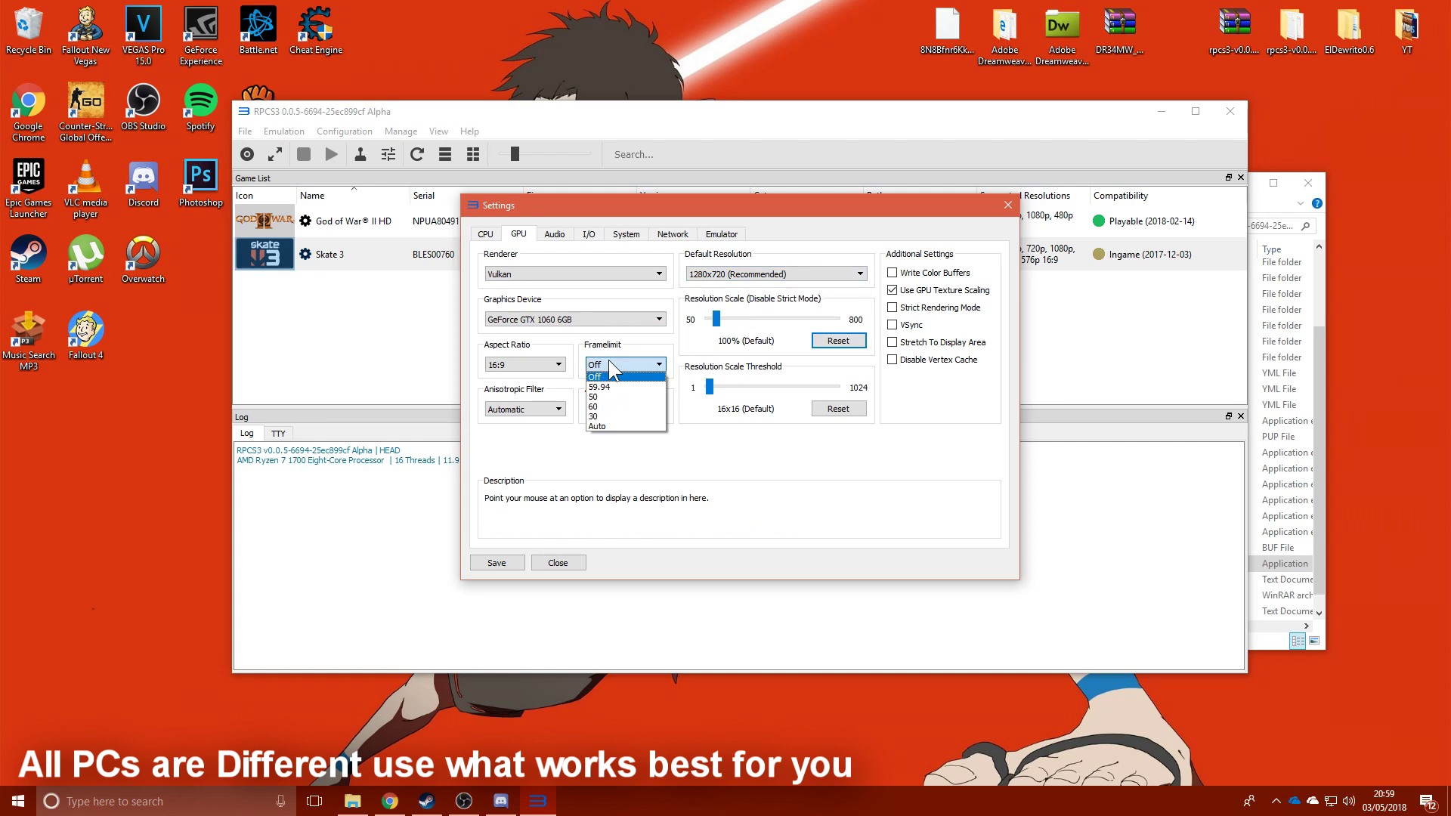
pyautogui.click(606, 407)
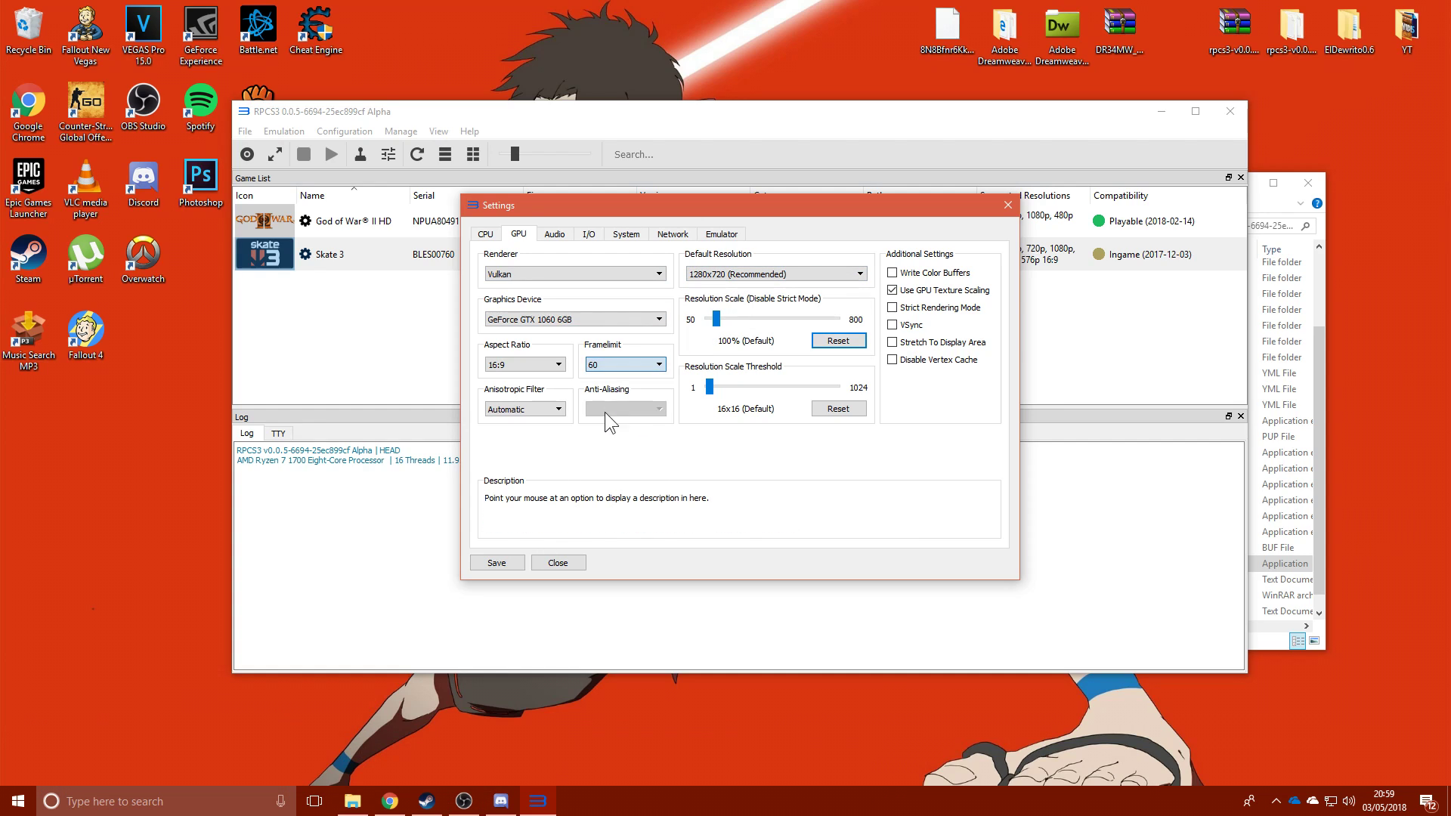
pyautogui.click(498, 564)
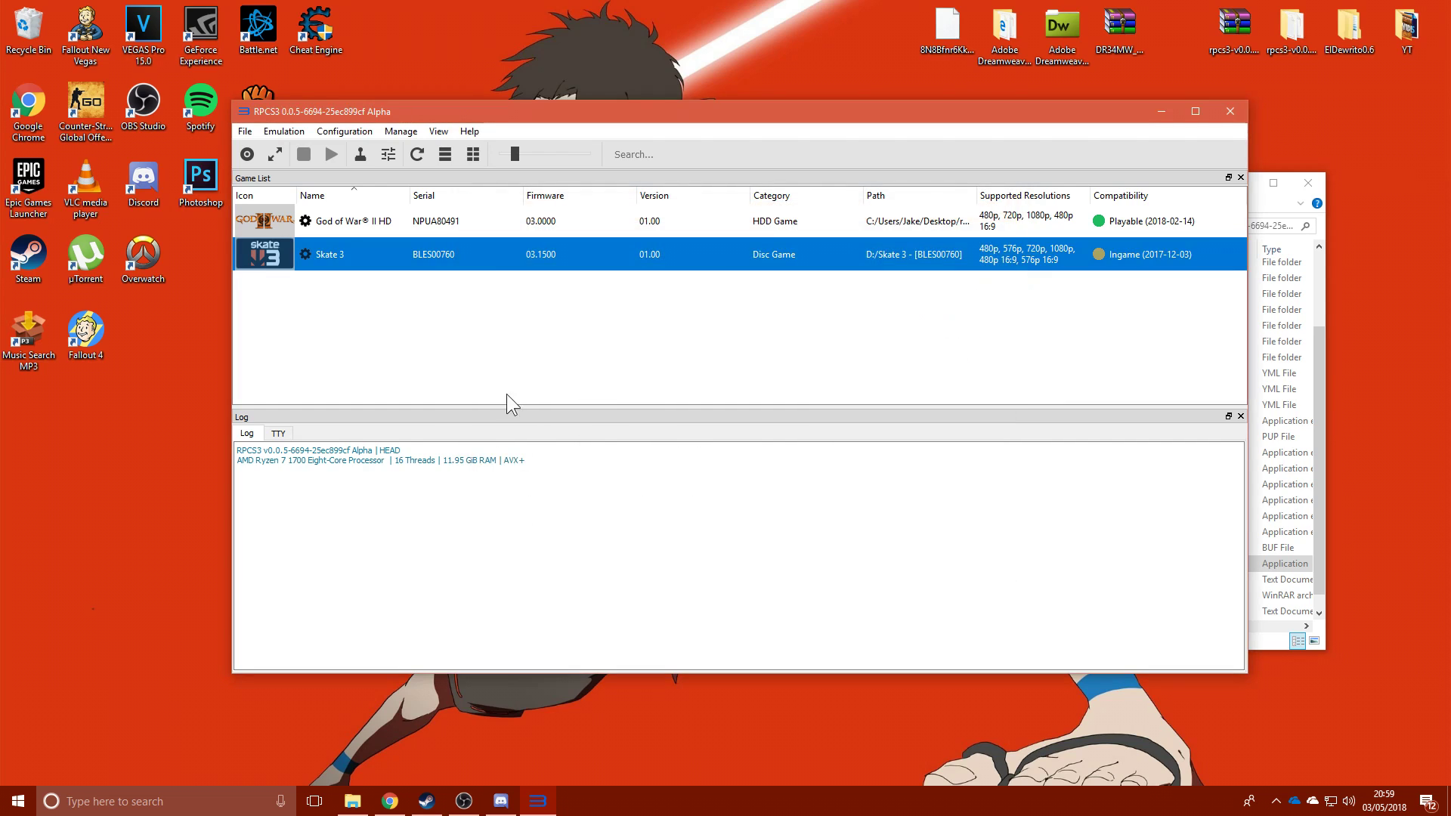
# - Boot Skate 3 from the game list
pyautogui.rightClick(365, 238)
pyautogui.doubleClick(410, 245)
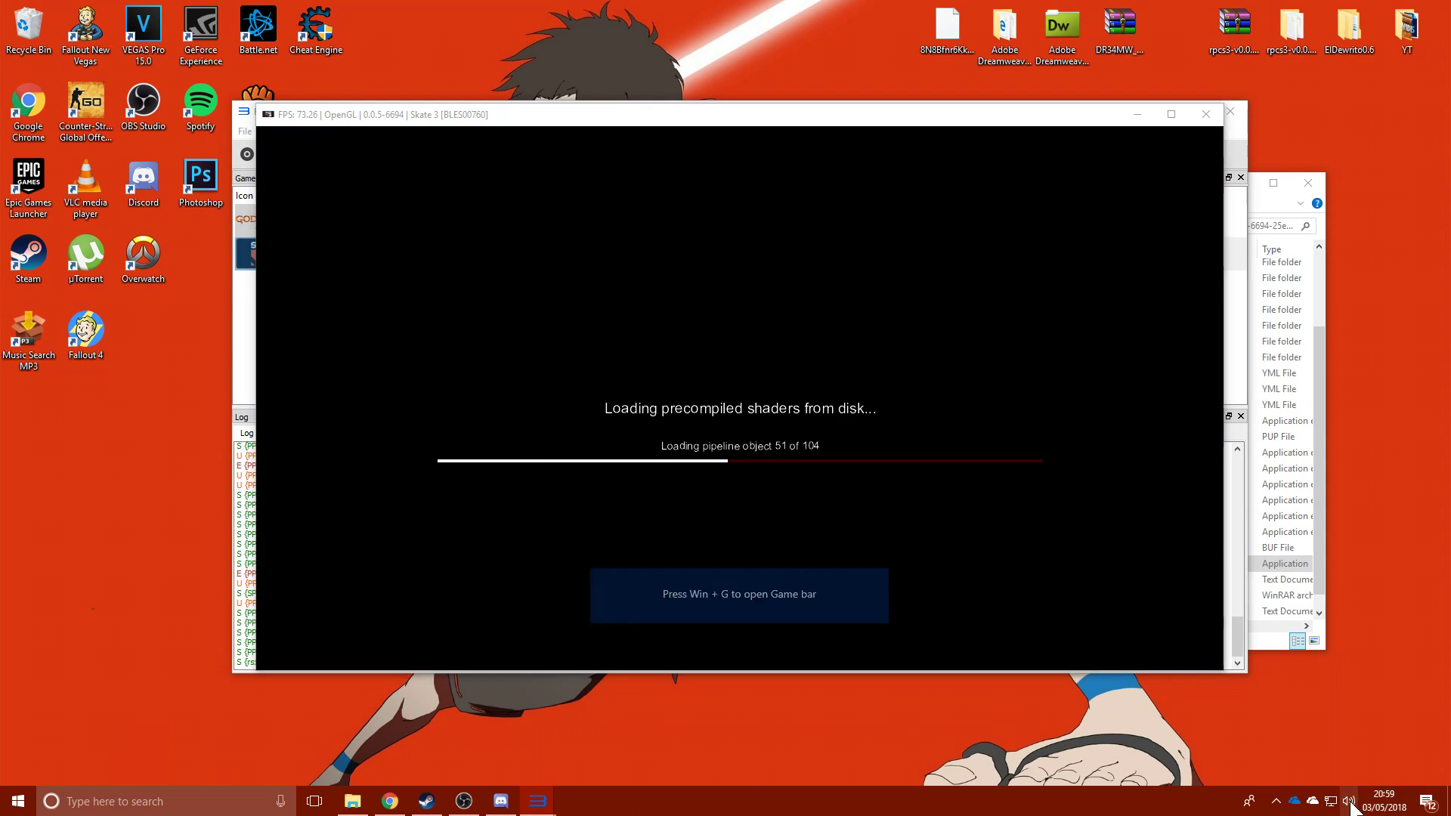
# - Lower the Skate 3 game's volume to about 14 in the Windows Volume Mixer and close the mixer
pyautogui.rightClick(1349, 801)
pyautogui.click(1348, 696)
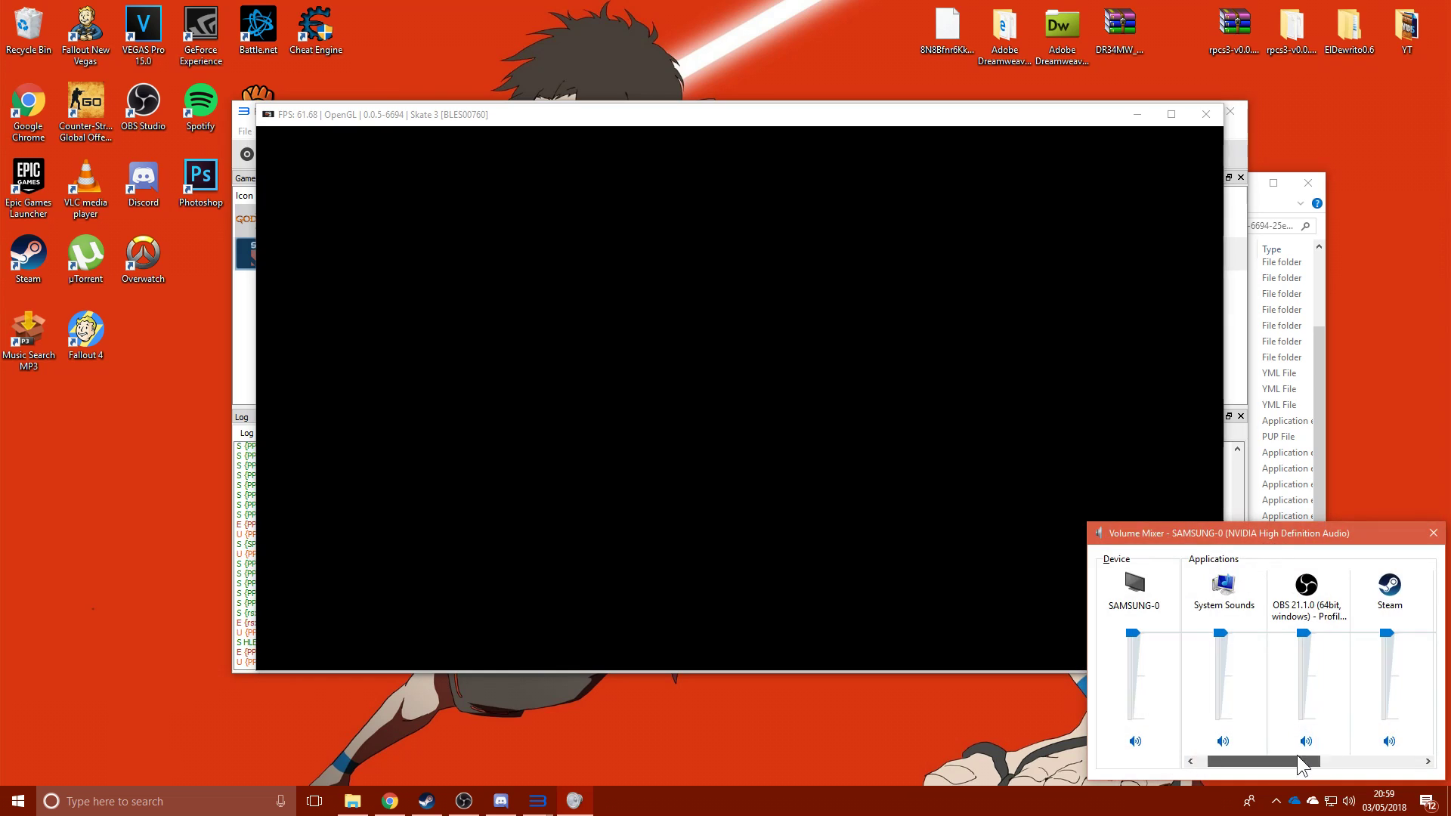
pyautogui.moveTo(1296, 758); pyautogui.dragTo(1374, 761)
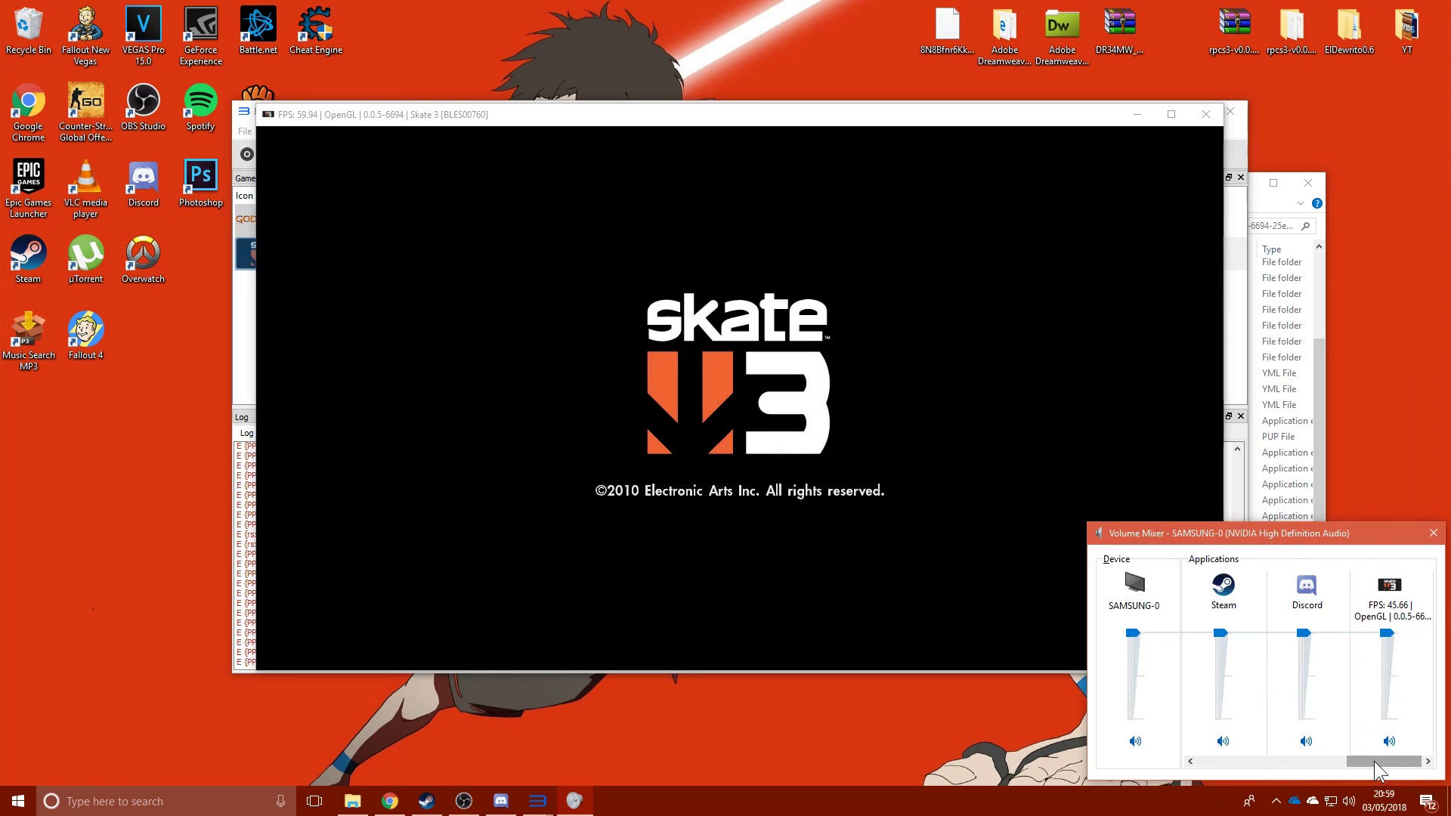
pyautogui.moveTo(1381, 691); pyautogui.dragTo(1386, 702)
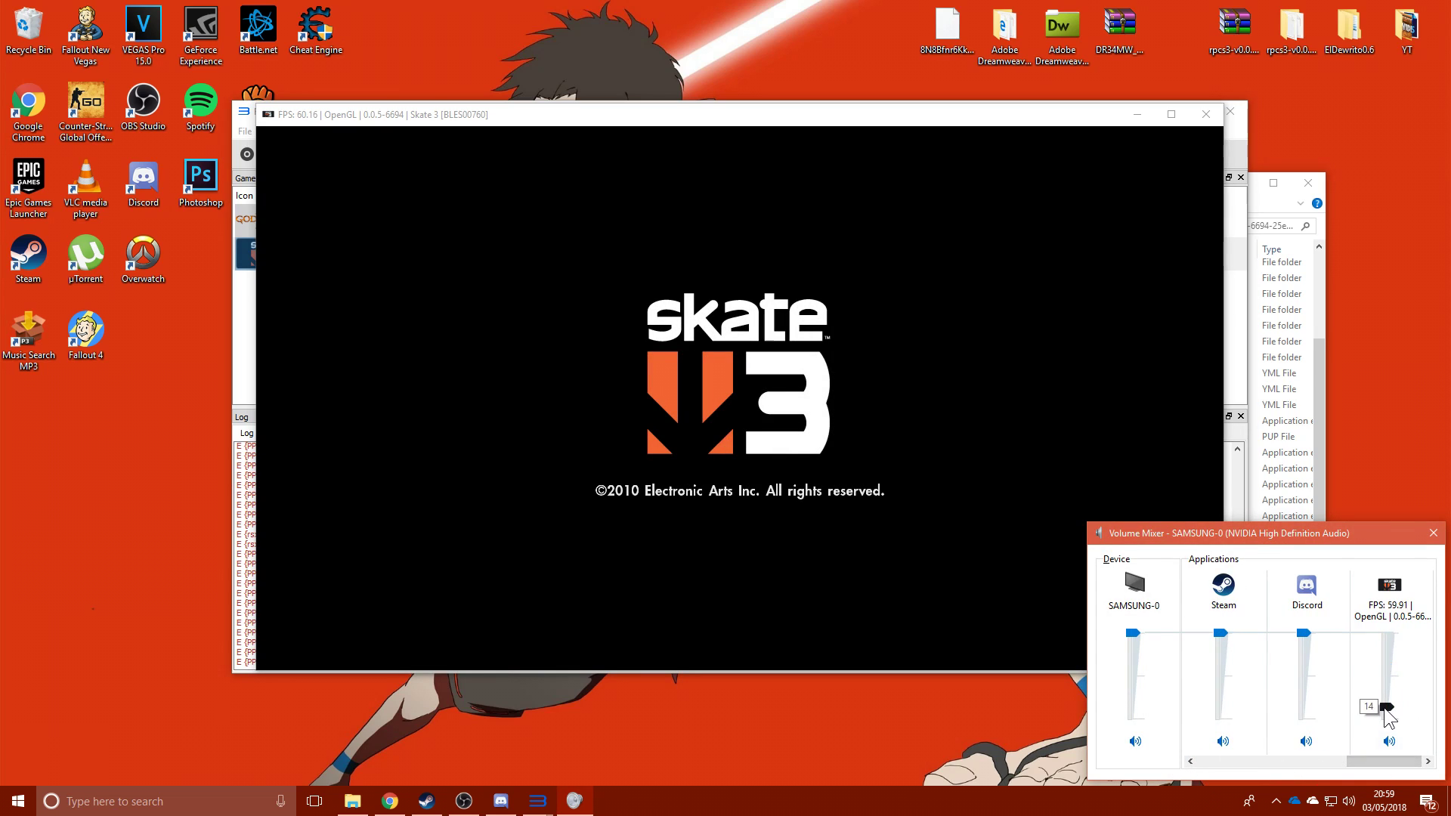
pyautogui.click(1422, 536)
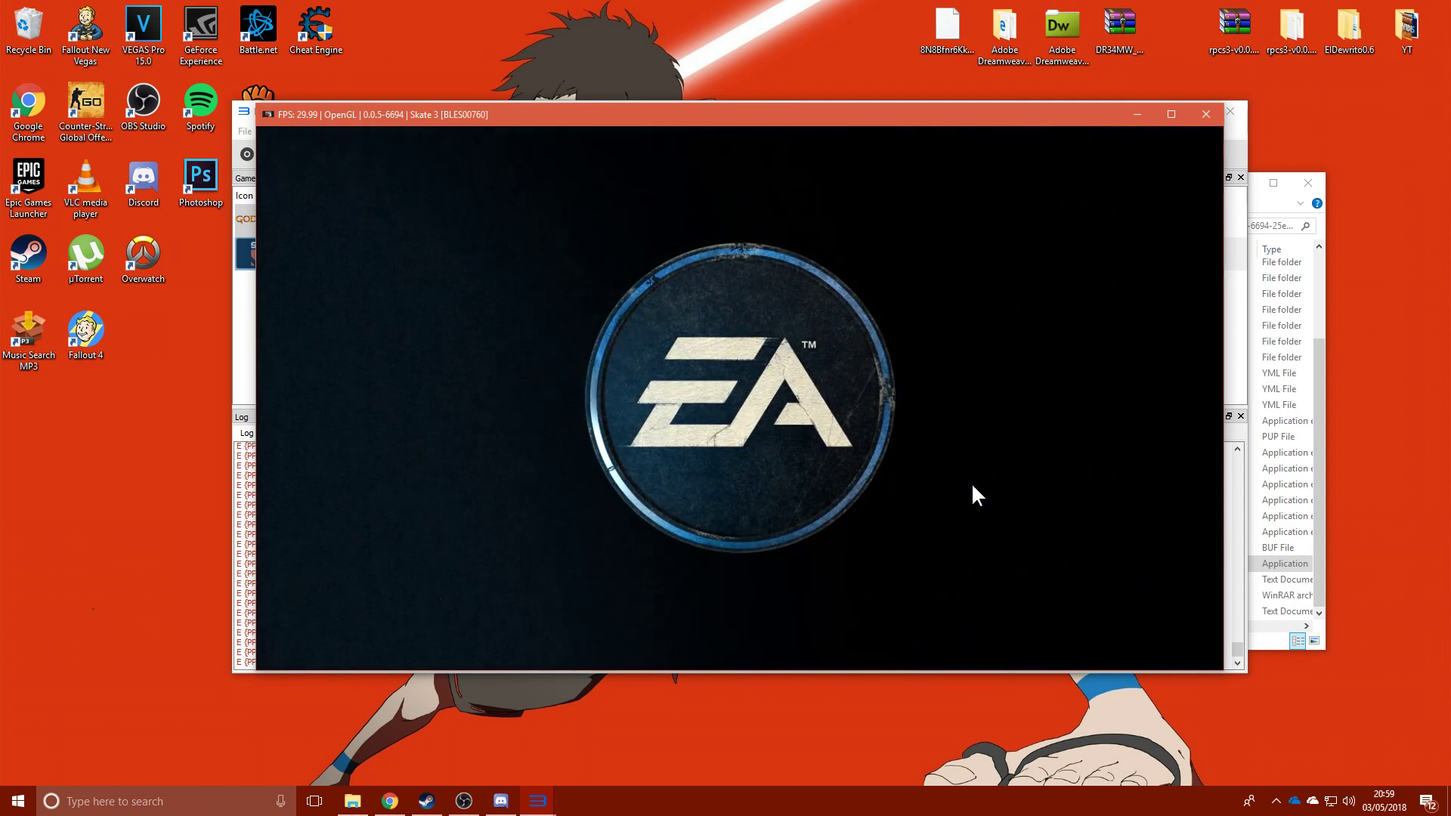
# - Return to the emulator's main window and save the button mapping for Player 1's XInput gamepad, accepting the gamepad settings
pyautogui.doubleClick(268, 114)
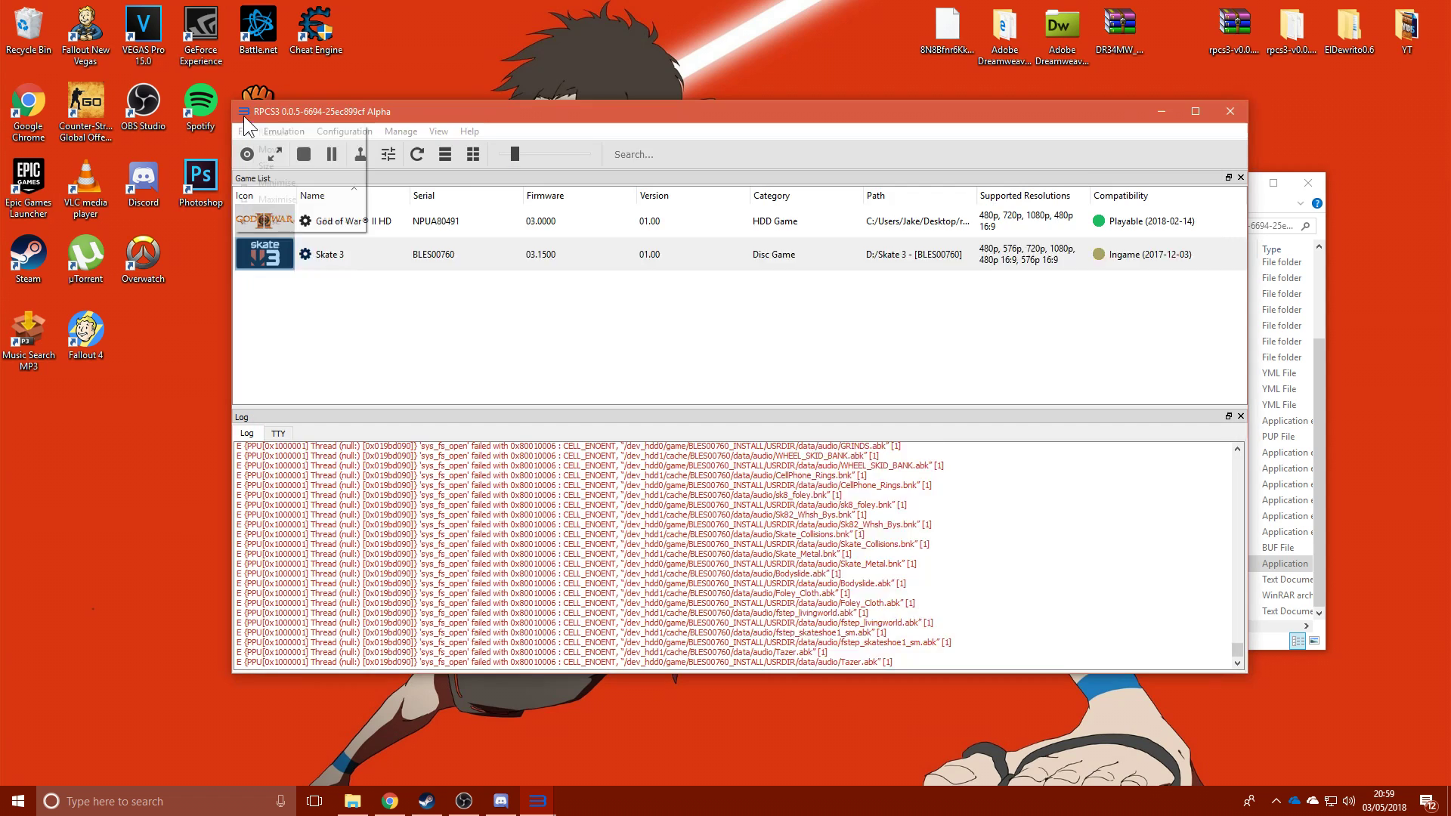
pyautogui.click(371, 130)
pyautogui.click(360, 191)
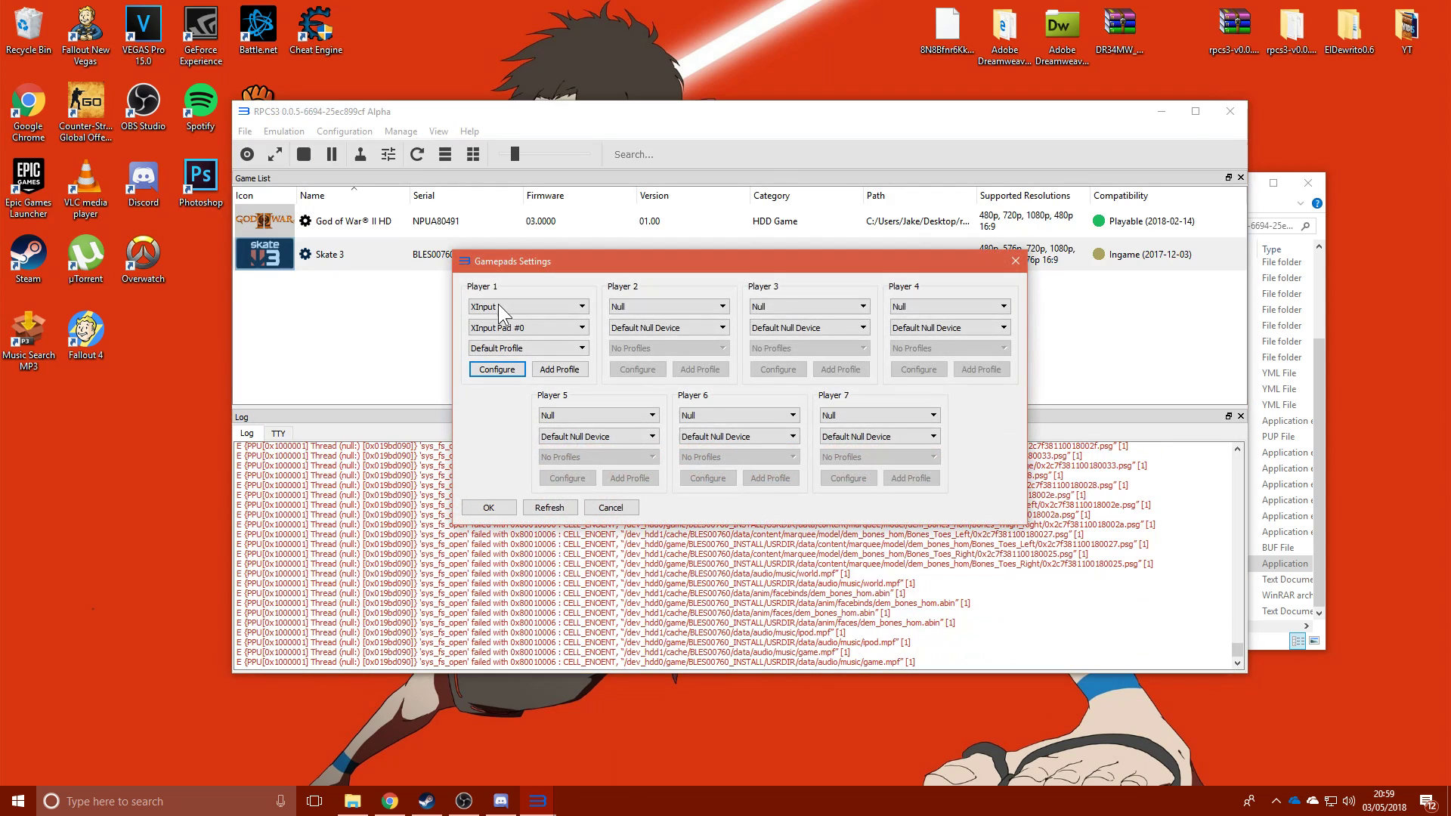
pyautogui.click(498, 369)
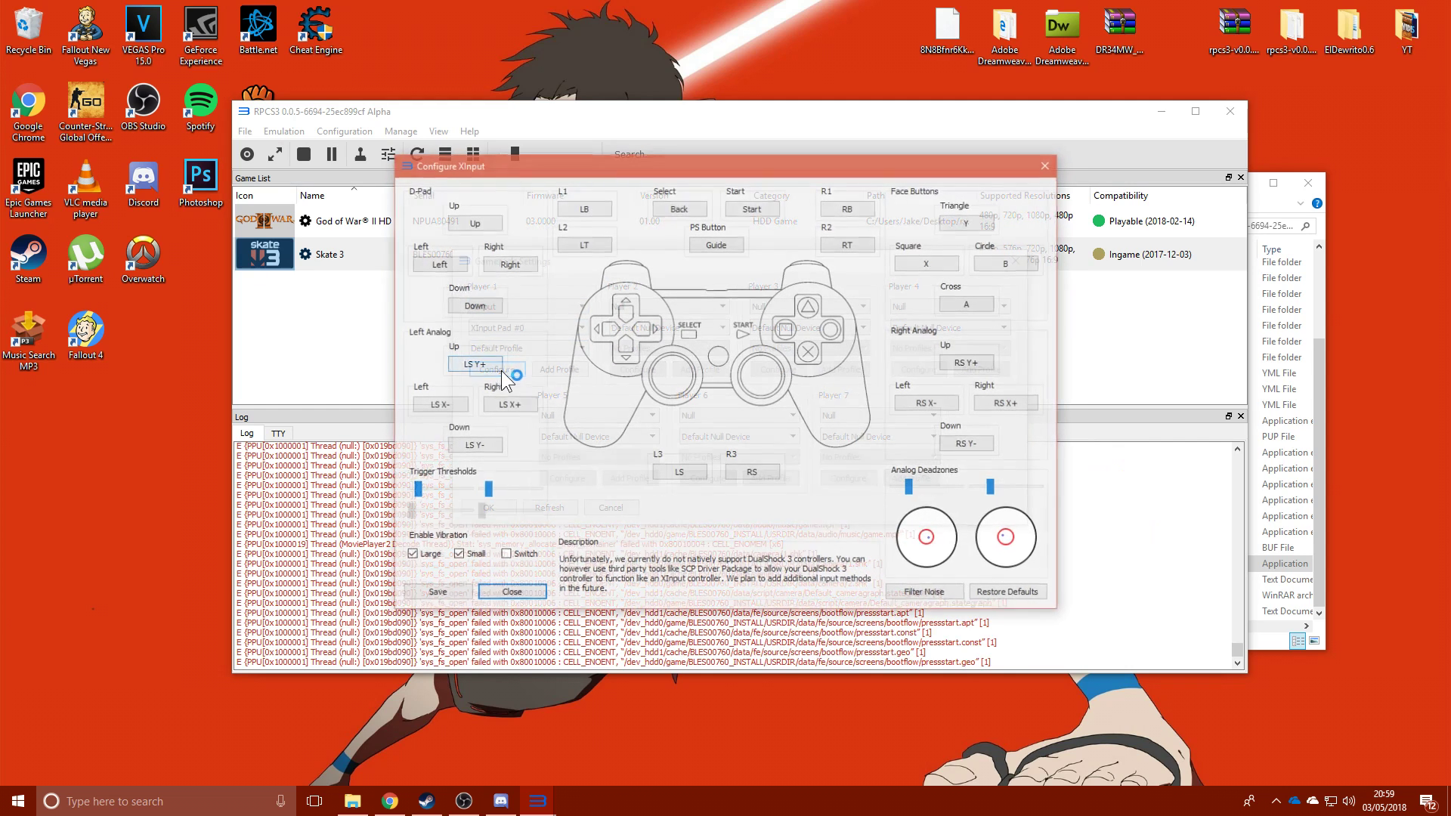
pyautogui.click(435, 593)
pyautogui.click(480, 509)
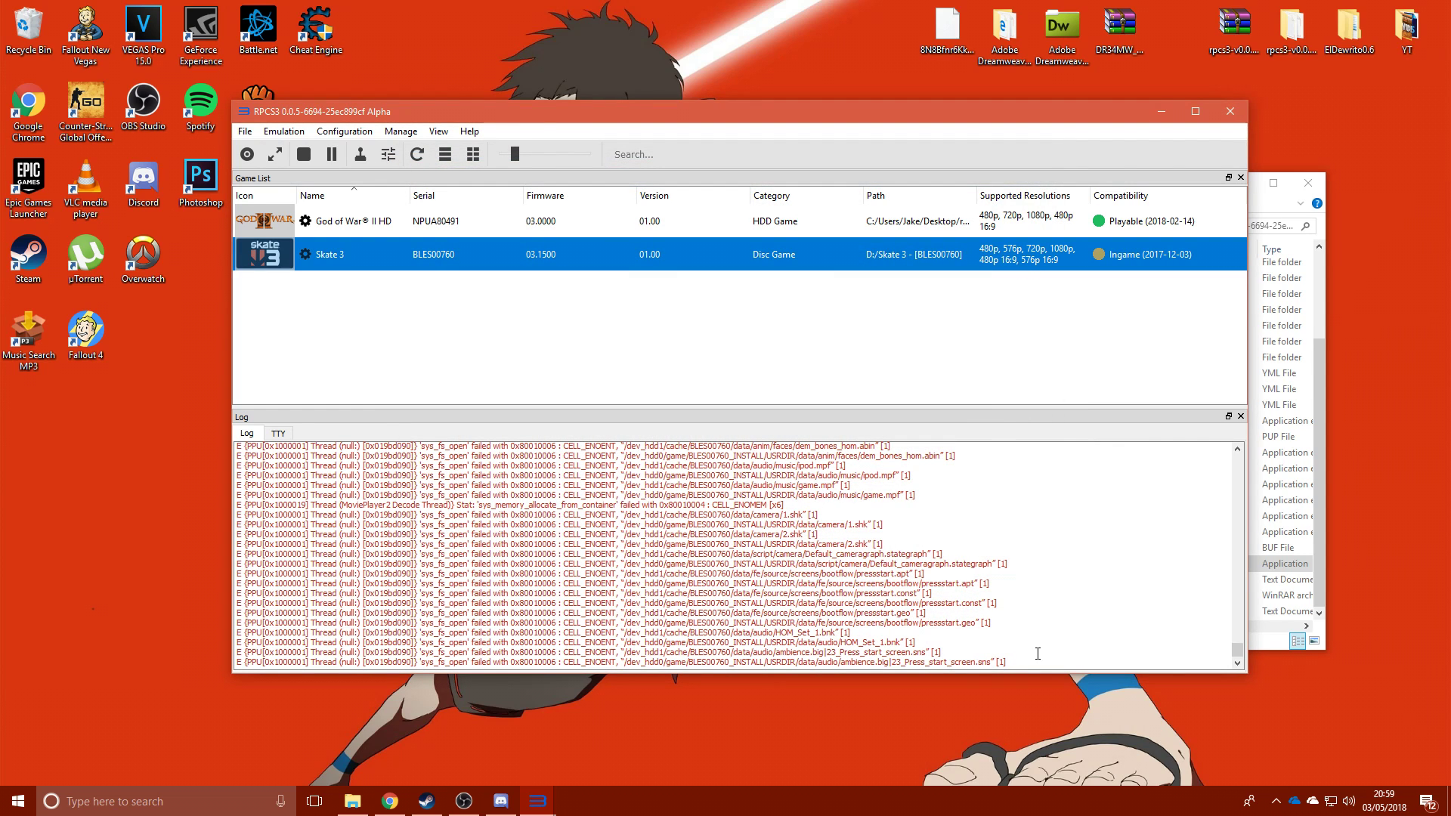
# - Switch to the running Skate 3 window, start from the title screen, and continue past the autosave and online-connection notices
pyautogui.moveTo(1032, 645); pyautogui.dragTo(351, 490)
pyautogui.click(351, 492)
pyautogui.click(543, 802)
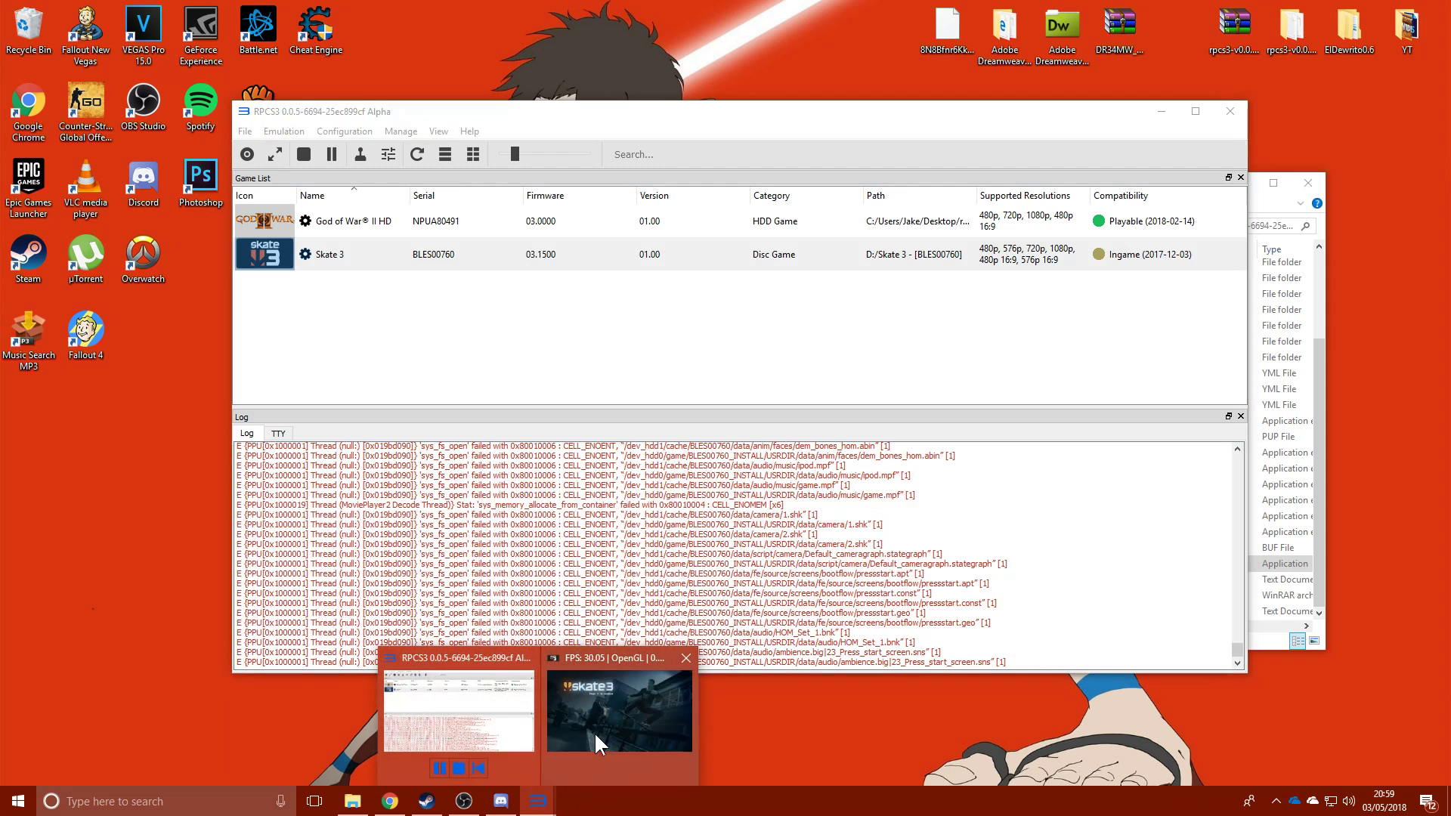
pyautogui.click(593, 732)
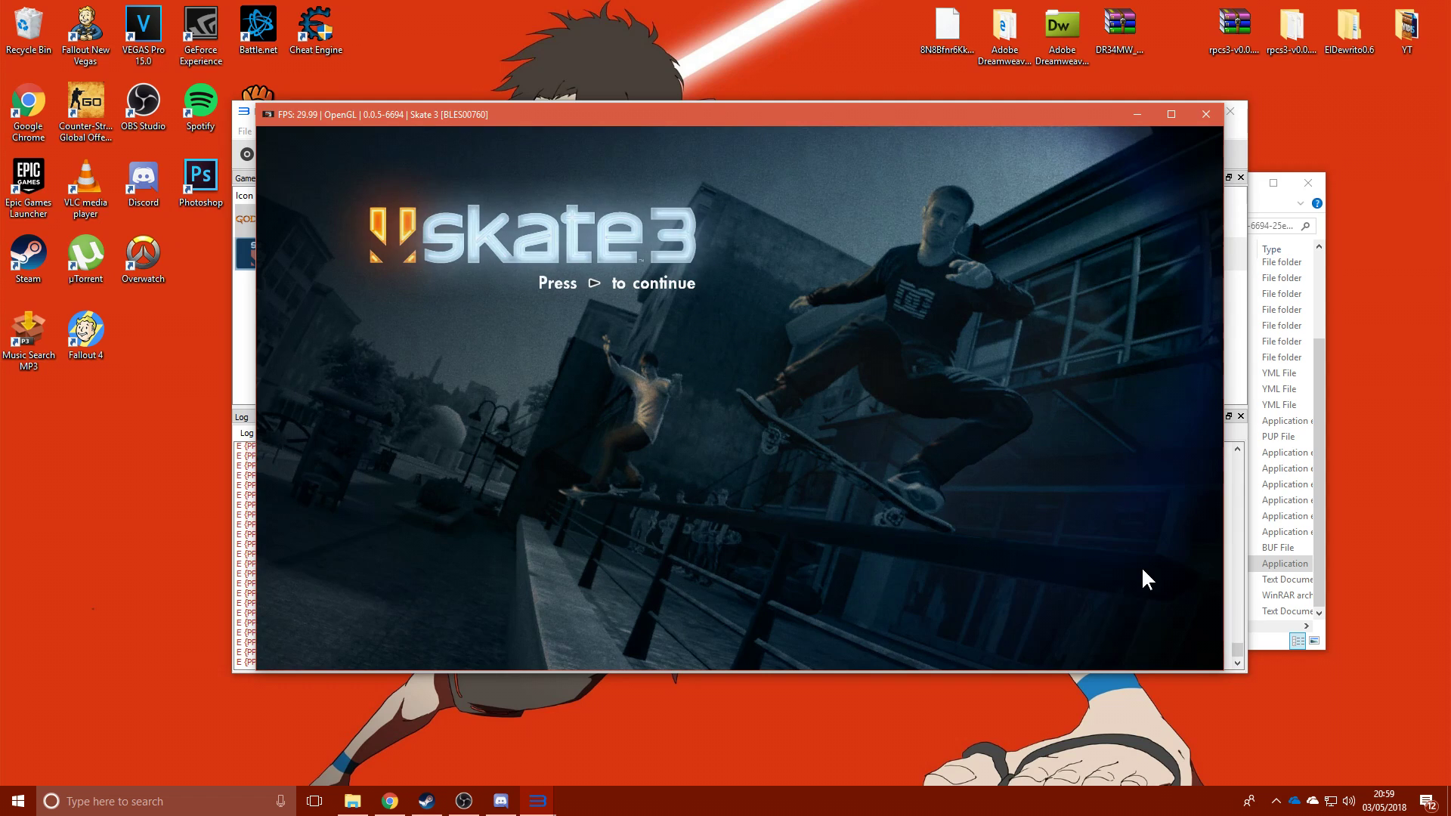
pyautogui.press('Return')
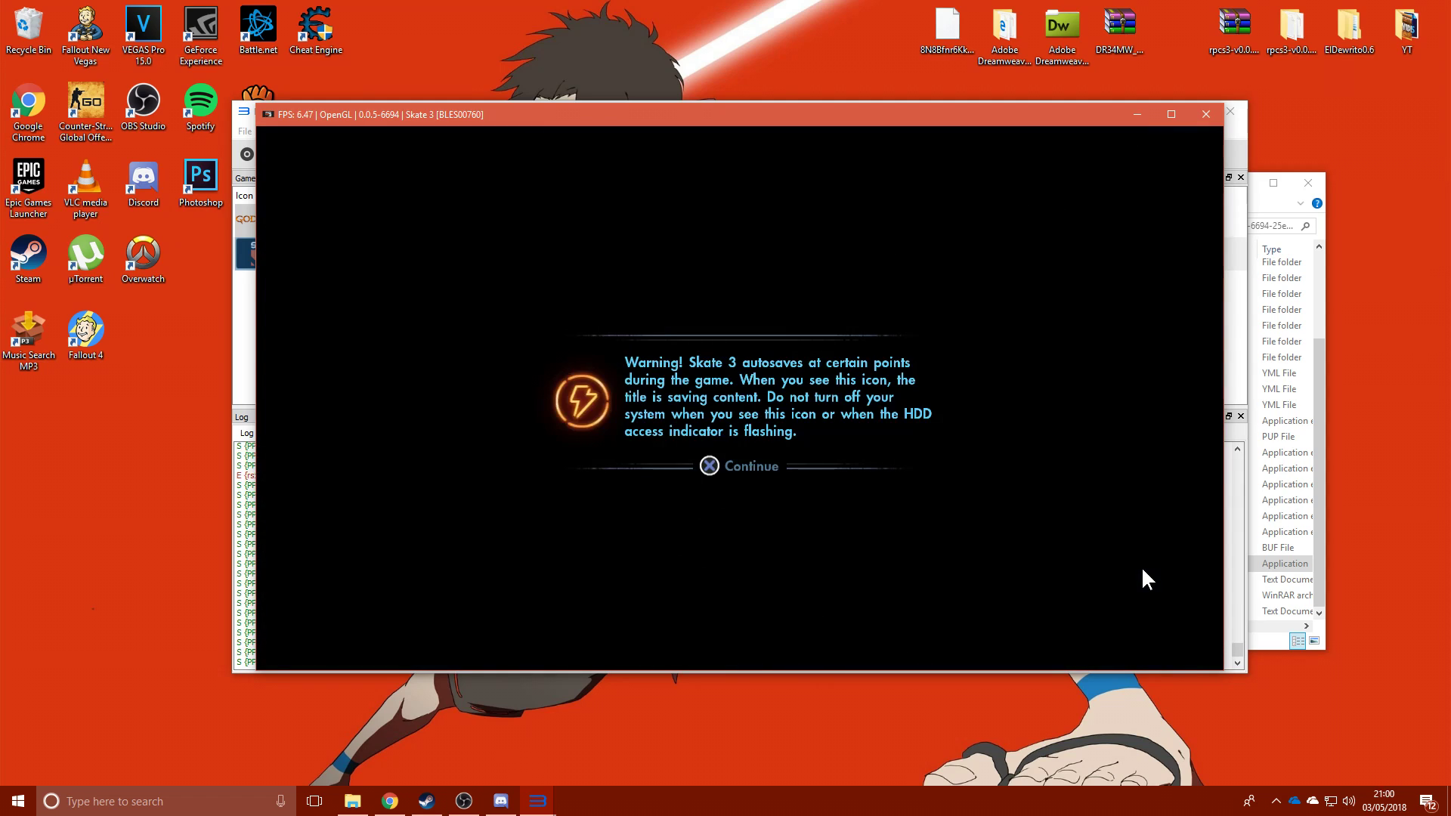
pyautogui.press('x')
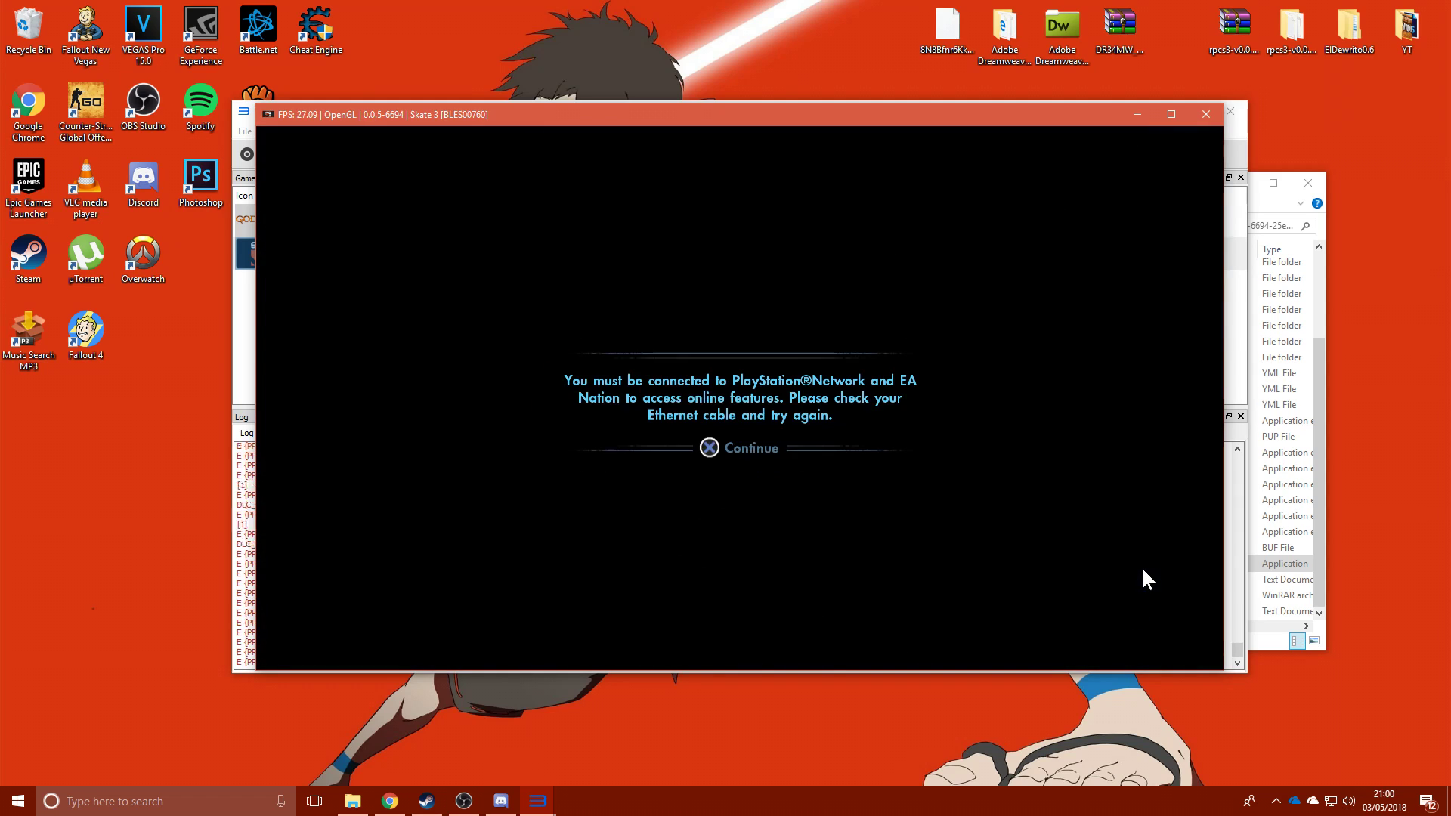
pyautogui.press('x')
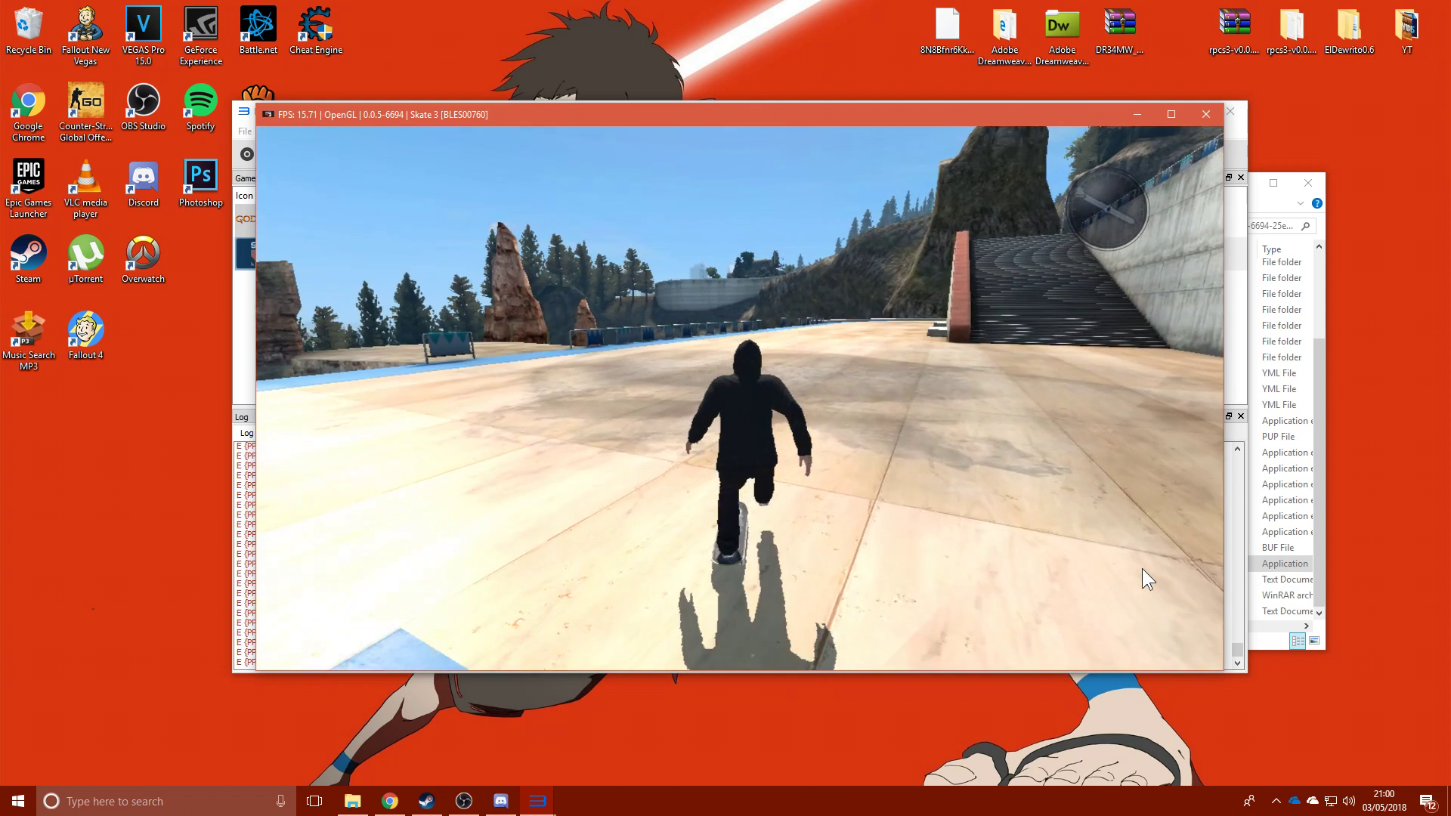
# - Travel to Campus Entrance in the University District from the Skate 3 map's locations, then close the game
pyautogui.press('Return')
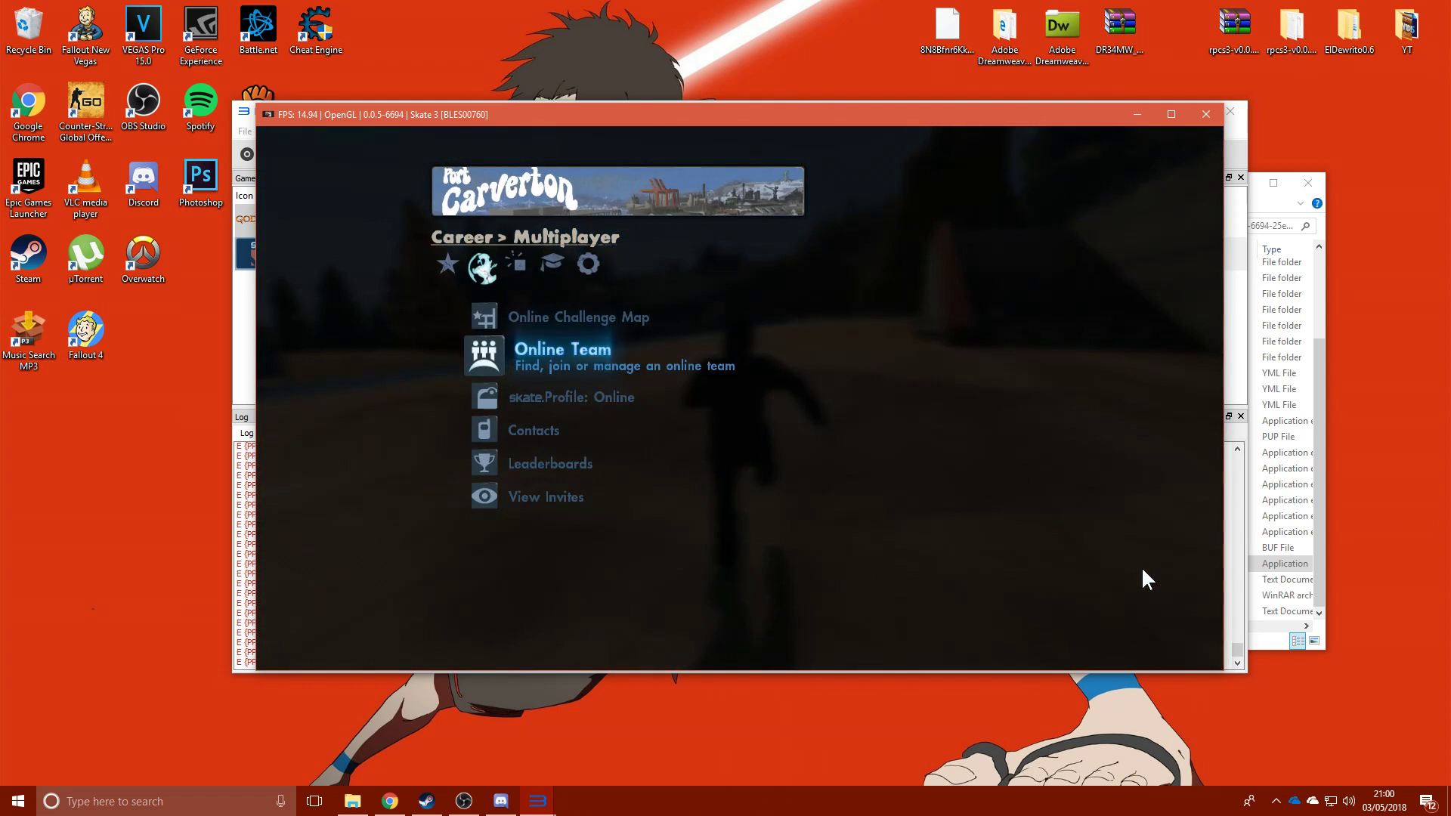
pyautogui.press('x')
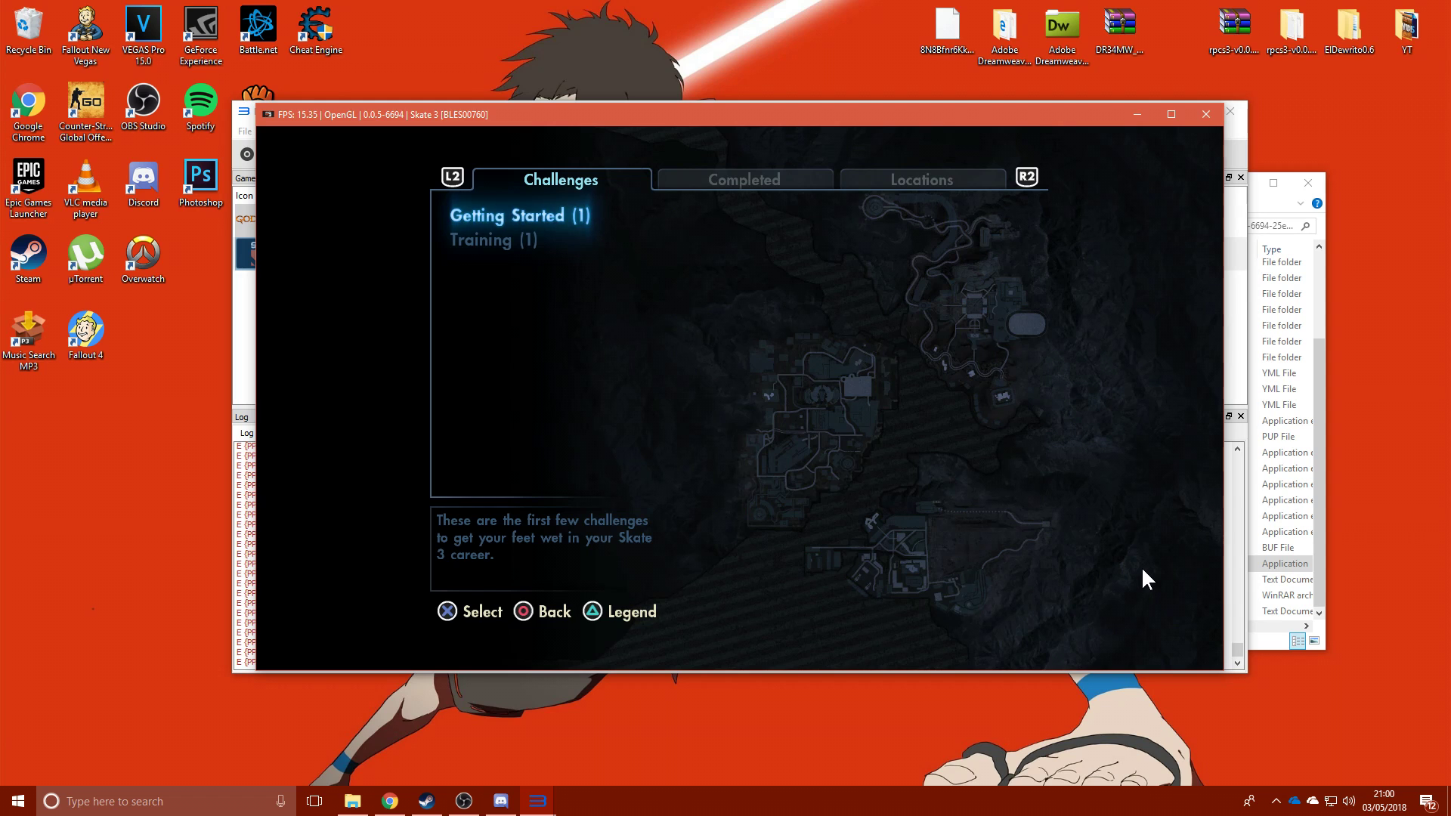
pyautogui.press('r')
pyautogui.press('Down')
pyautogui.press('Down')
pyautogui.press('x')
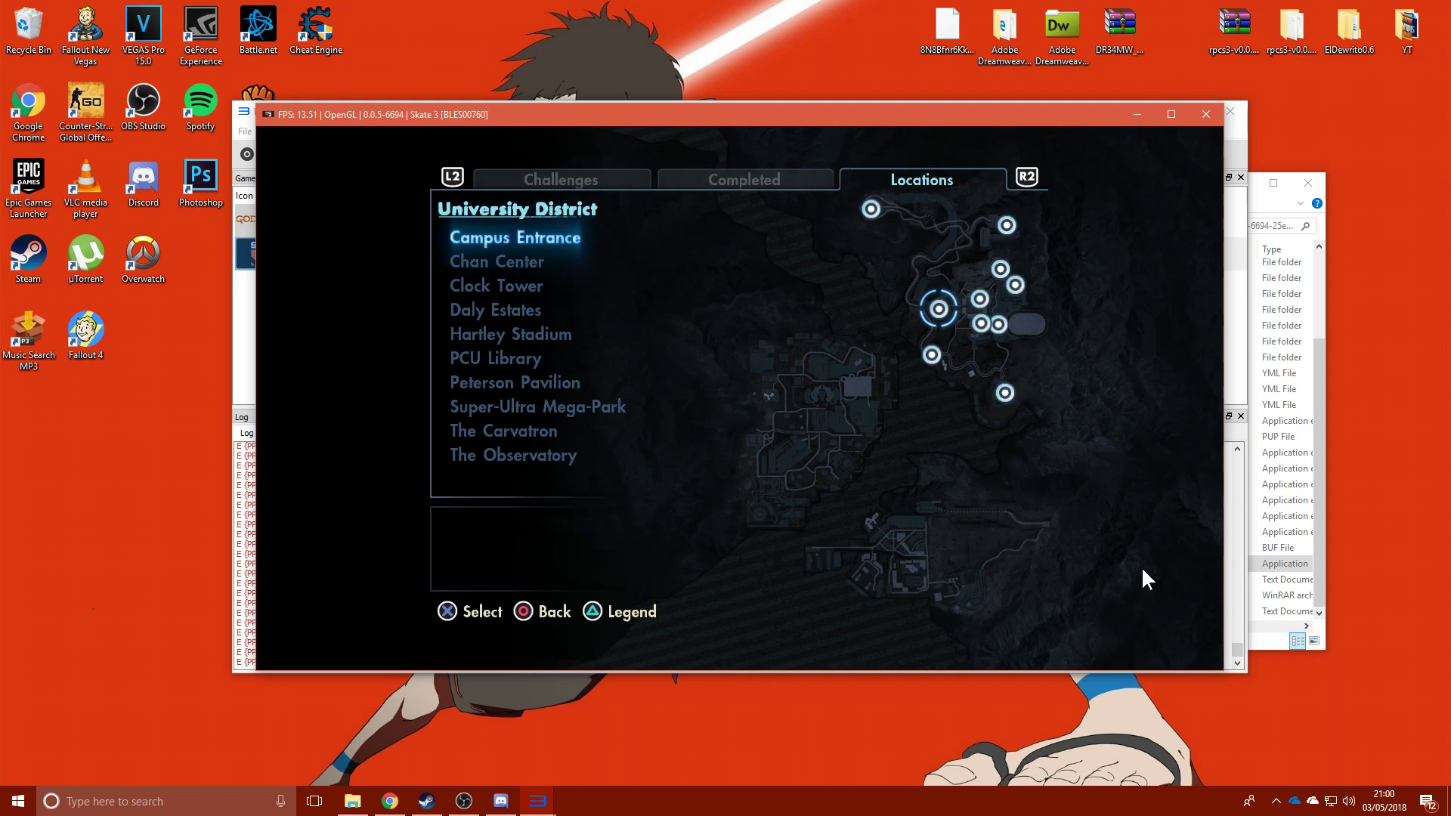
pyautogui.press('x')
pyautogui.press('x')
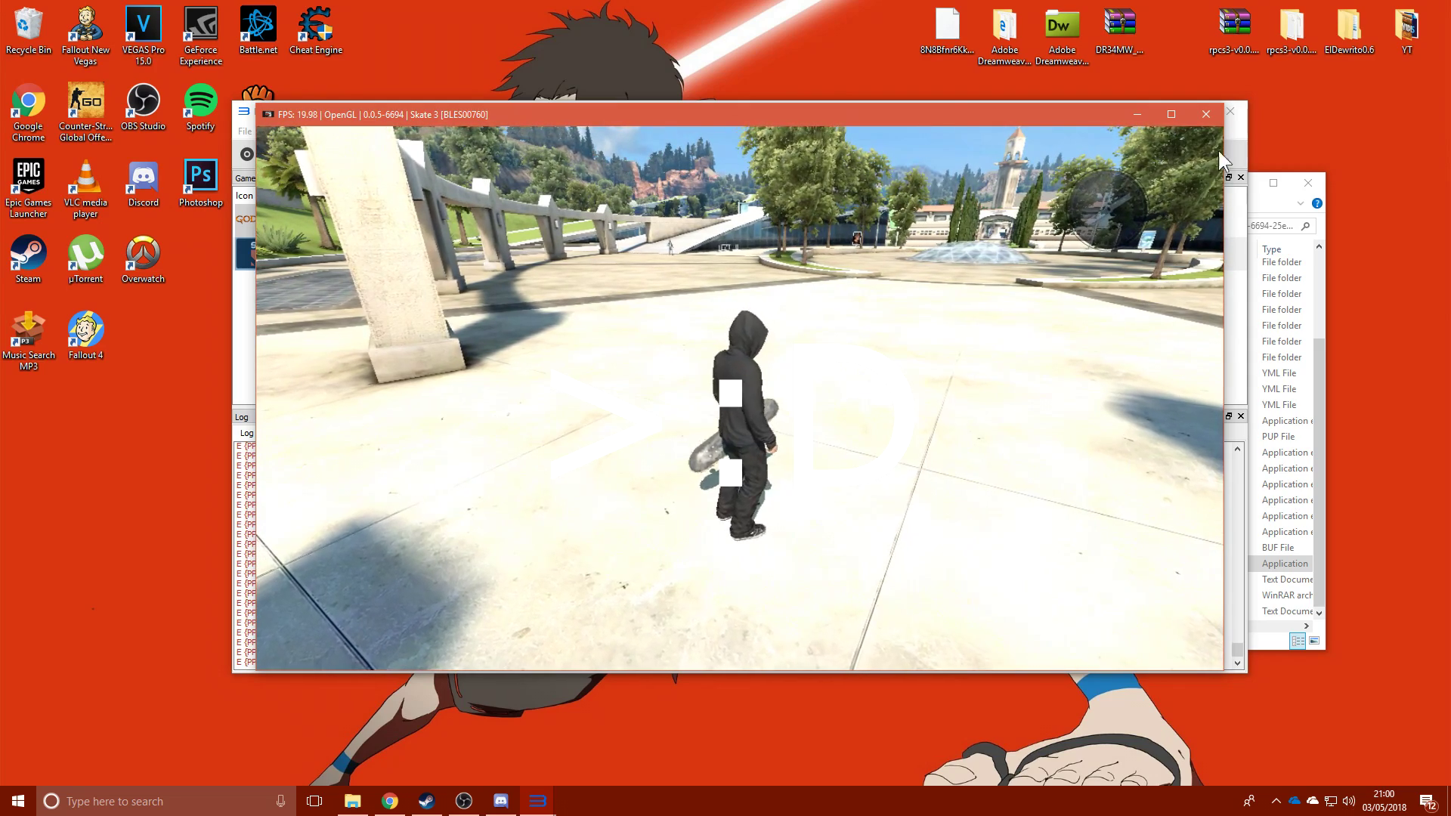
pyautogui.click(1203, 114)
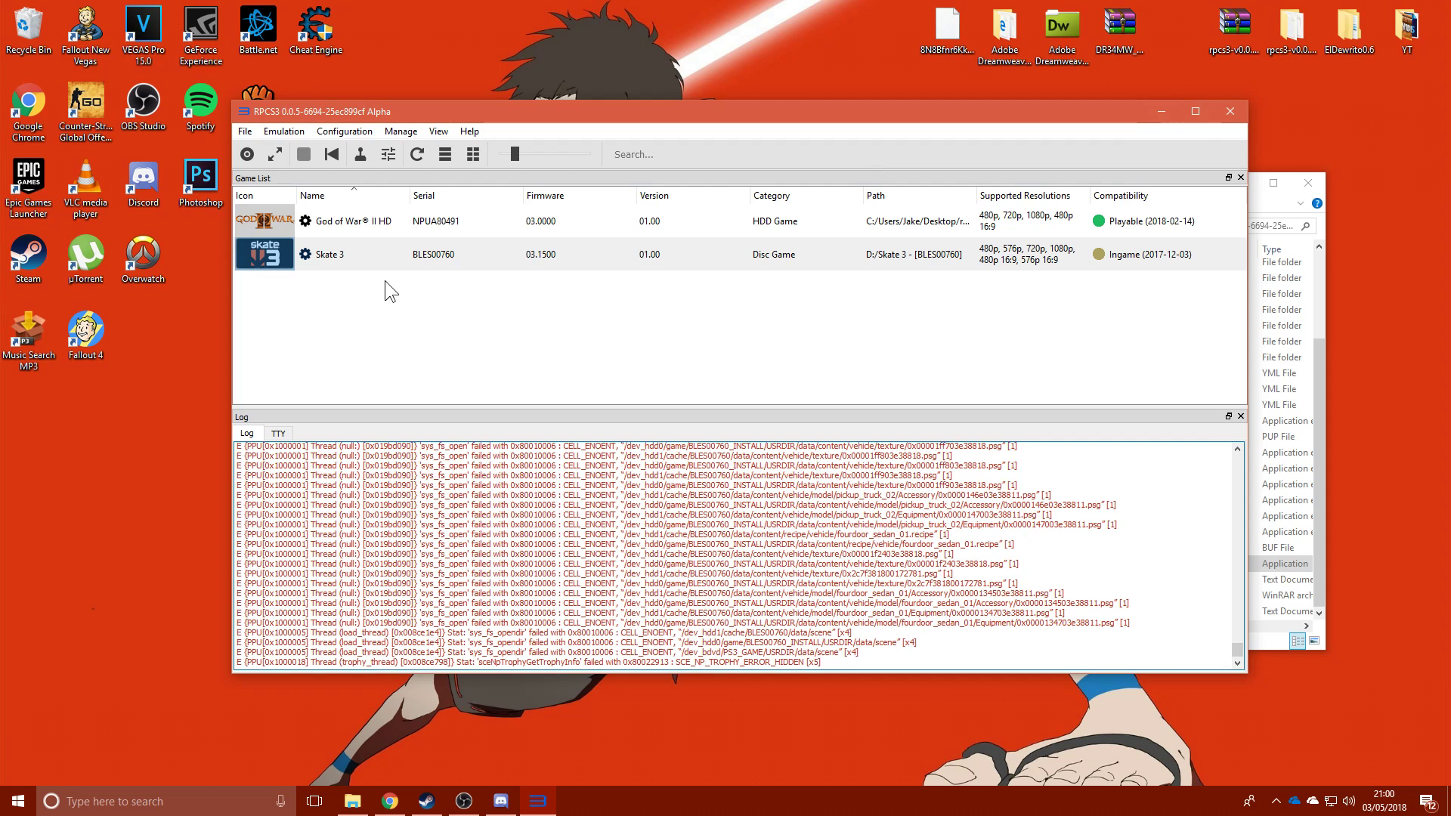
# - Set the renderer to OpenGL in the emulator's GPU settings and save the settings
pyautogui.click(394, 256)
pyautogui.click(330, 134)
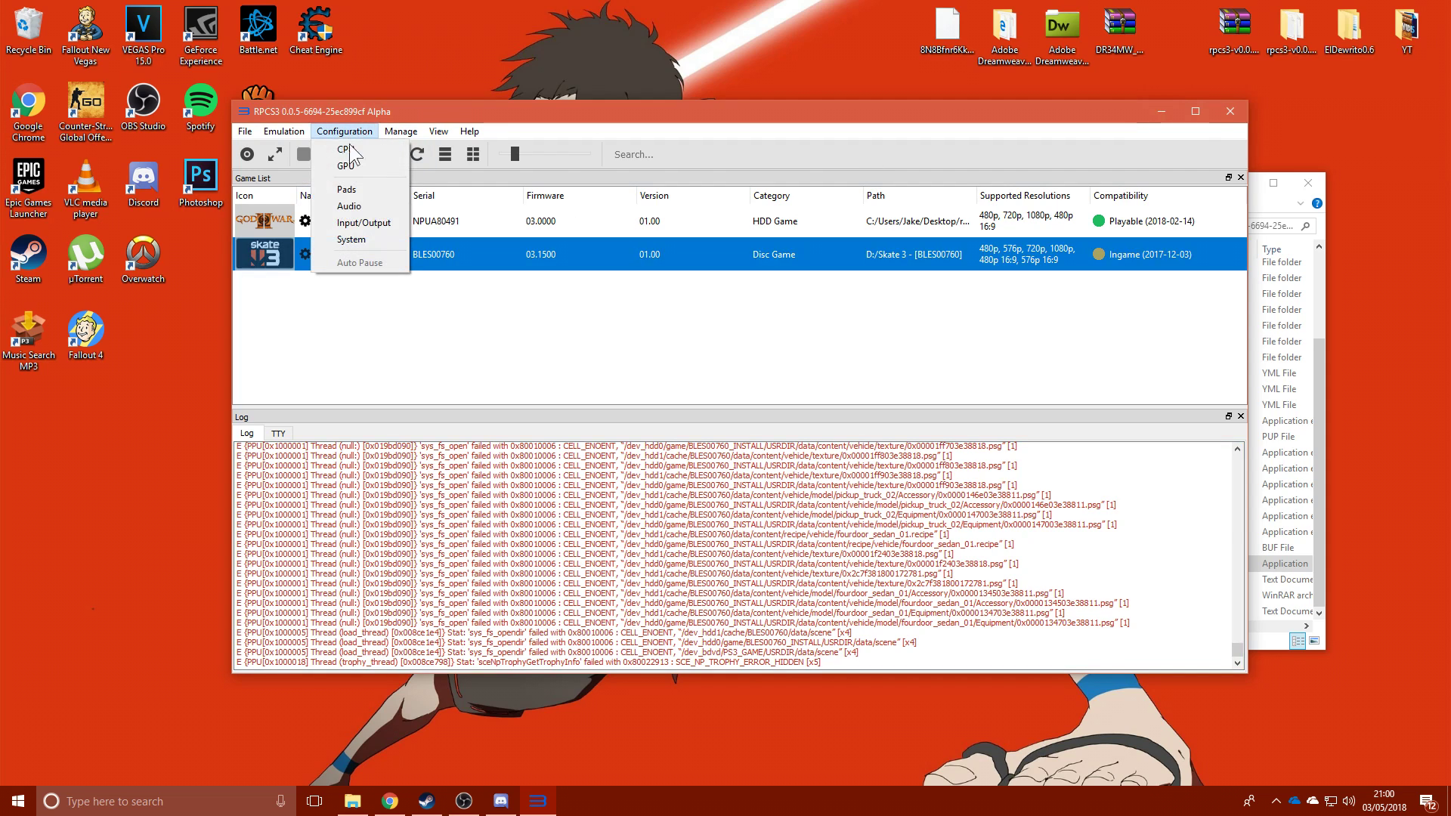
pyautogui.click(360, 154)
pyautogui.click(519, 233)
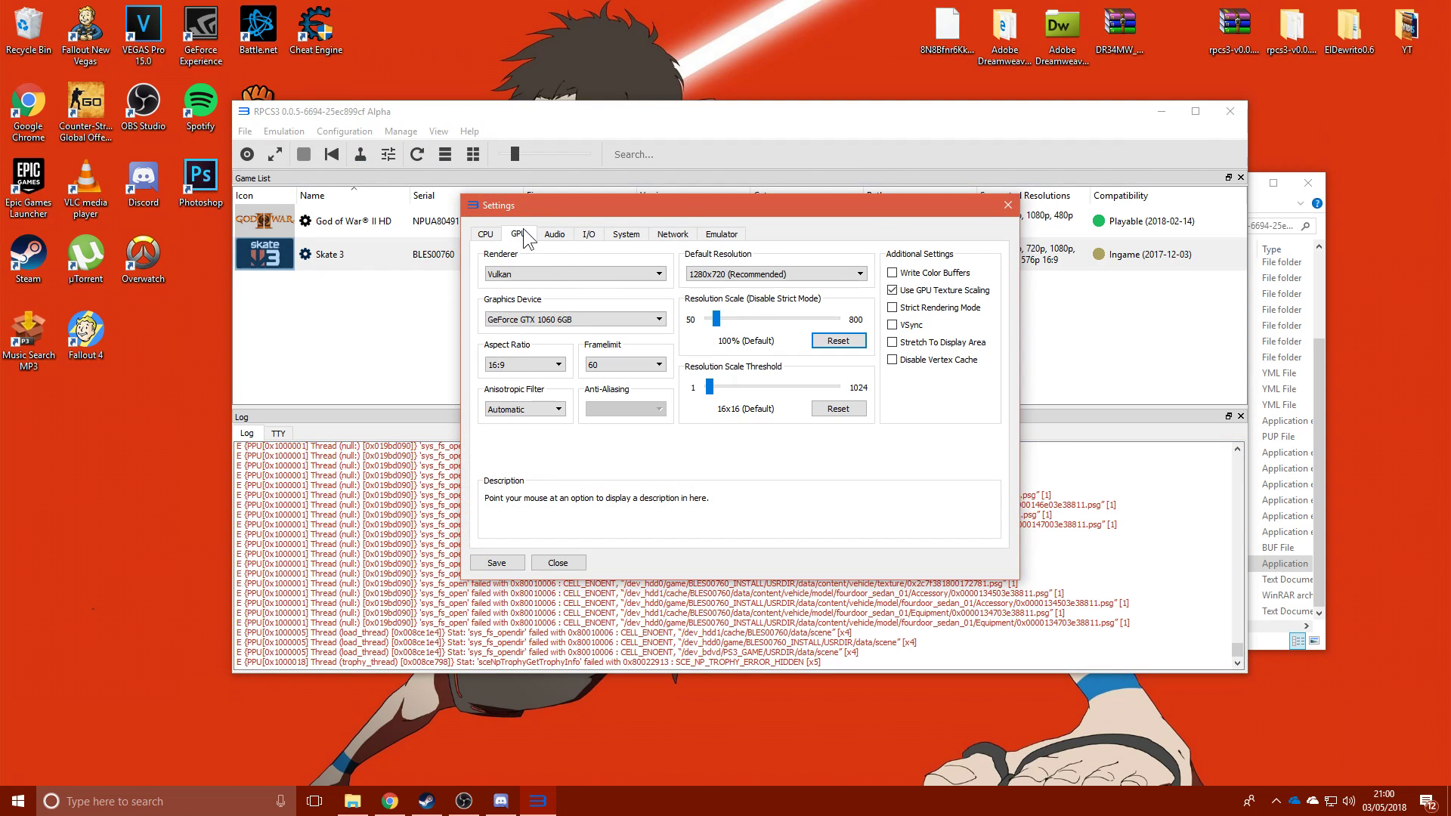
pyautogui.click(555, 274)
pyautogui.click(532, 306)
pyautogui.click(499, 564)
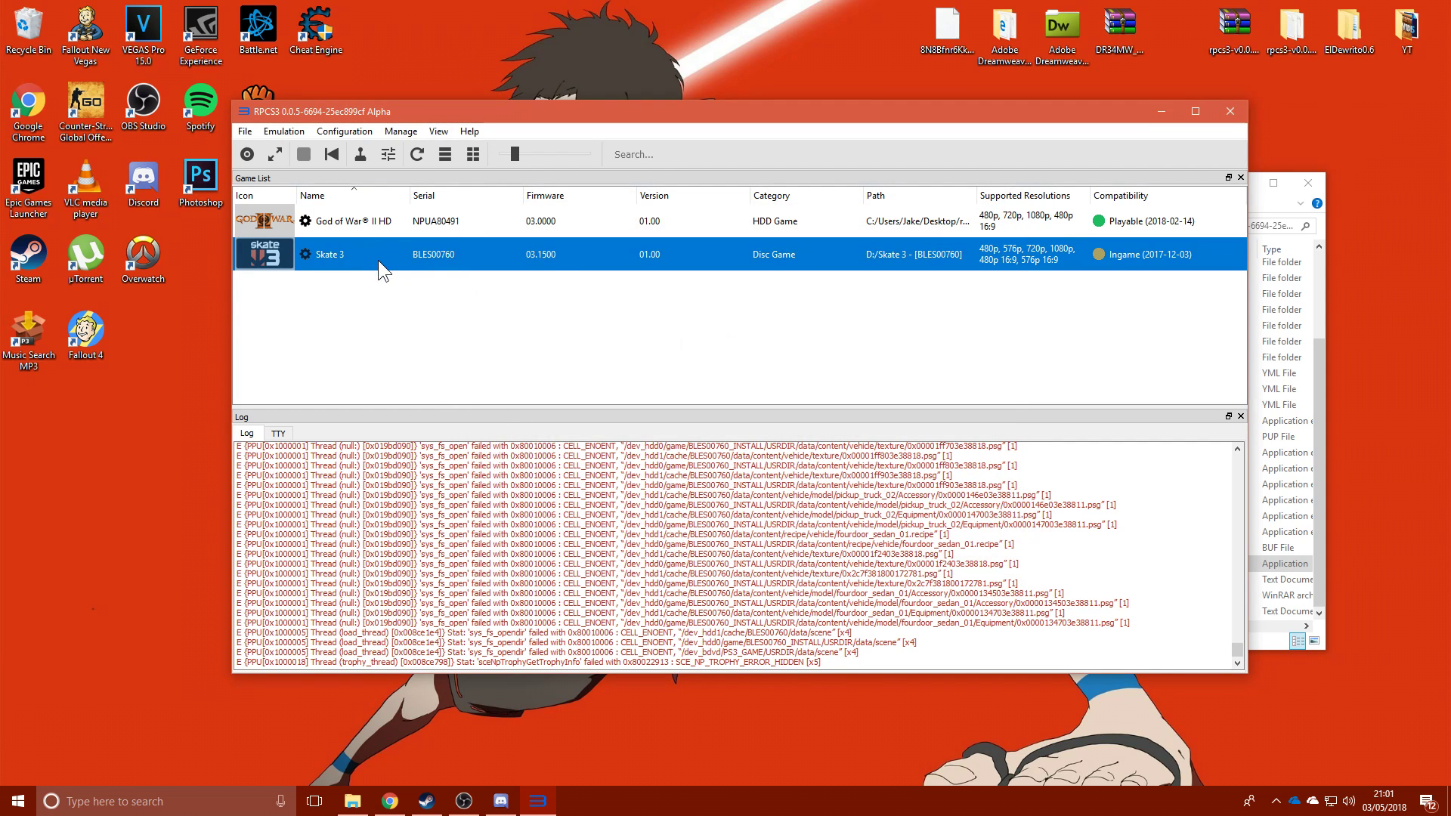
# - Boot Skate 3 again from the game list and dismiss the Windows game clip recording prompt
pyautogui.rightClick(377, 260)
pyautogui.click(468, 266)
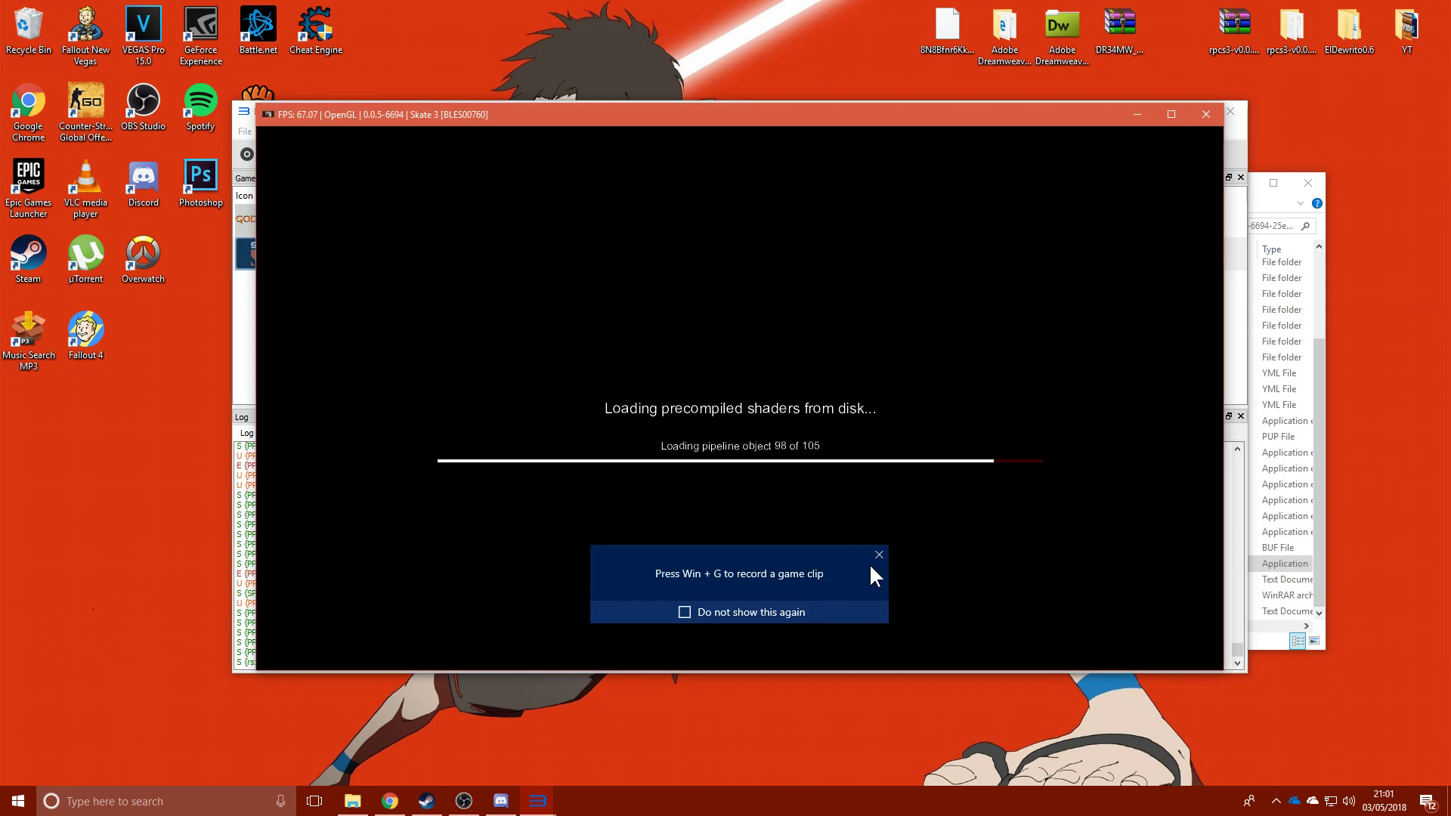
pyautogui.click(878, 553)
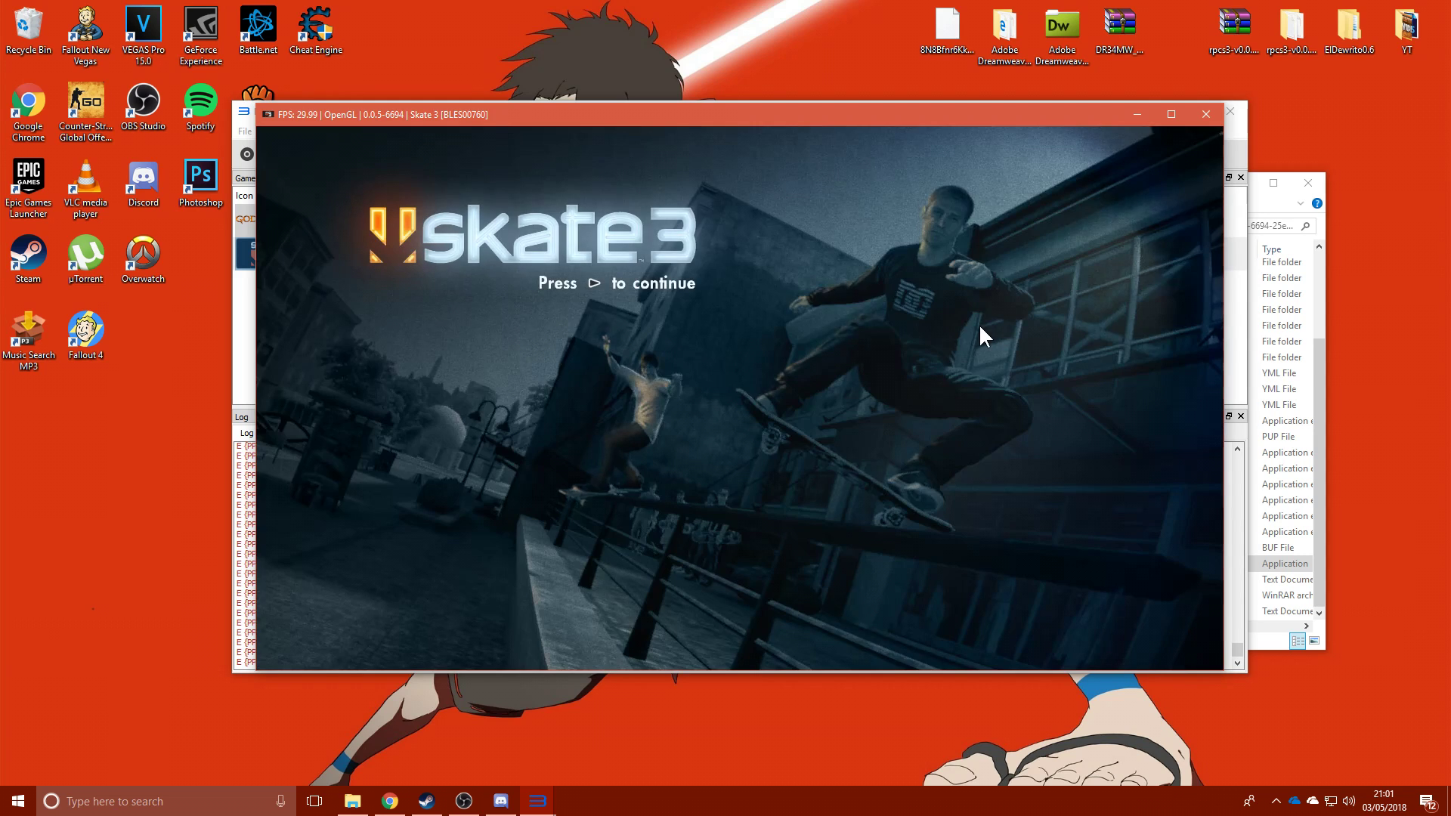
# - Start Skate 3 from the title screen, continue past the startup notices into gameplay, and close the game when finished
pyautogui.press('Return')
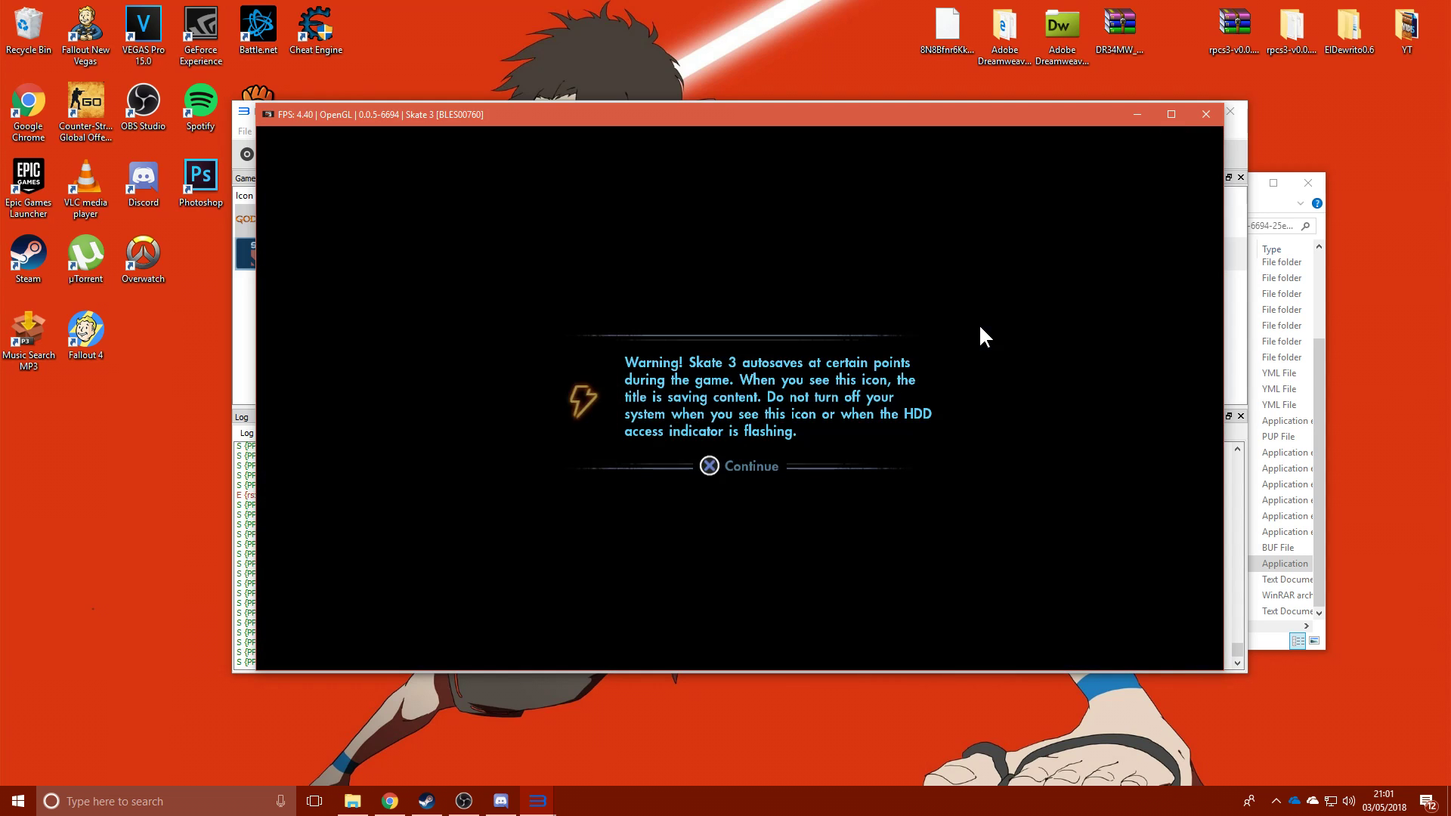
pyautogui.press('x')
pyautogui.press('x')
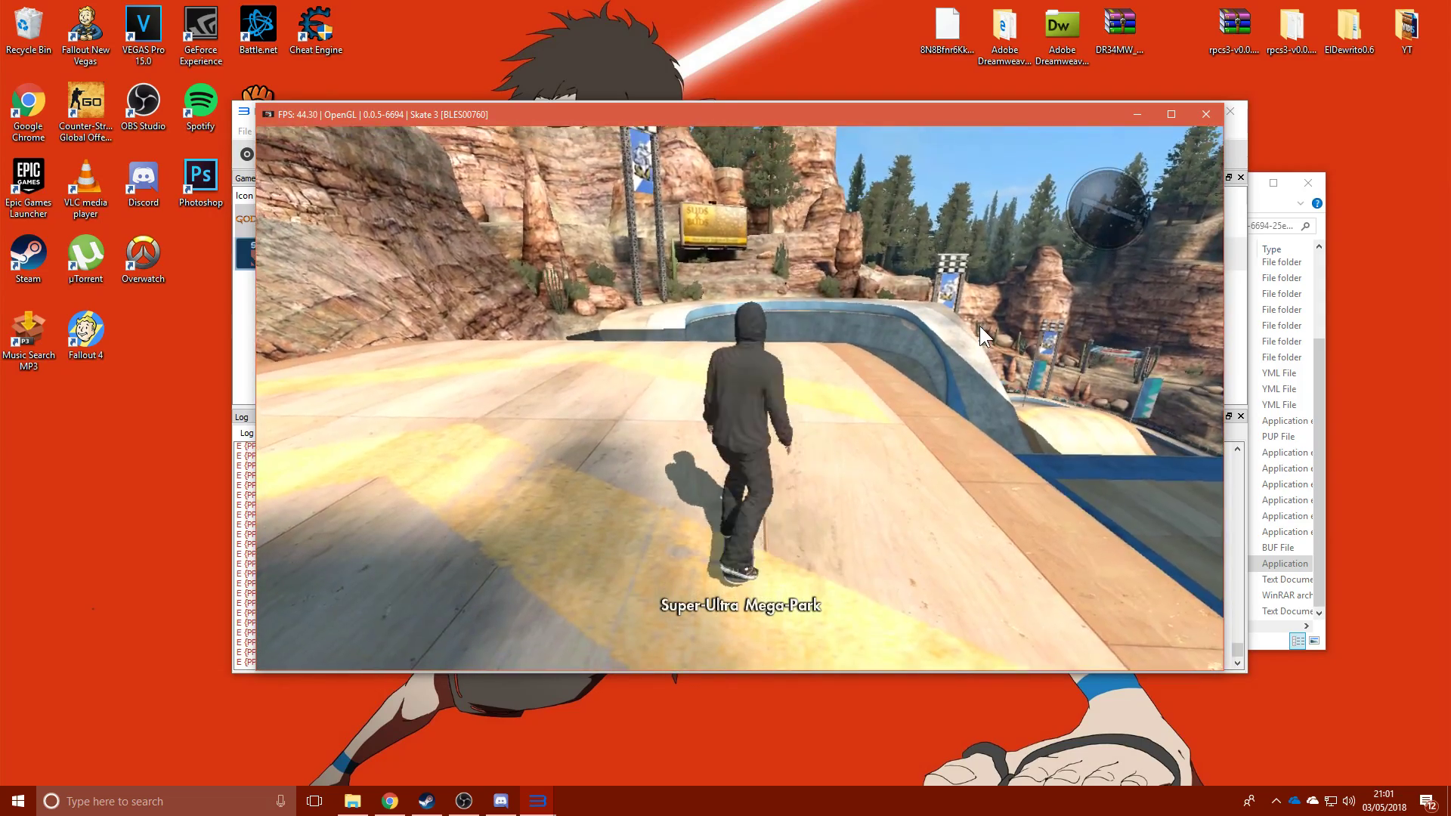
pyautogui.press('x')
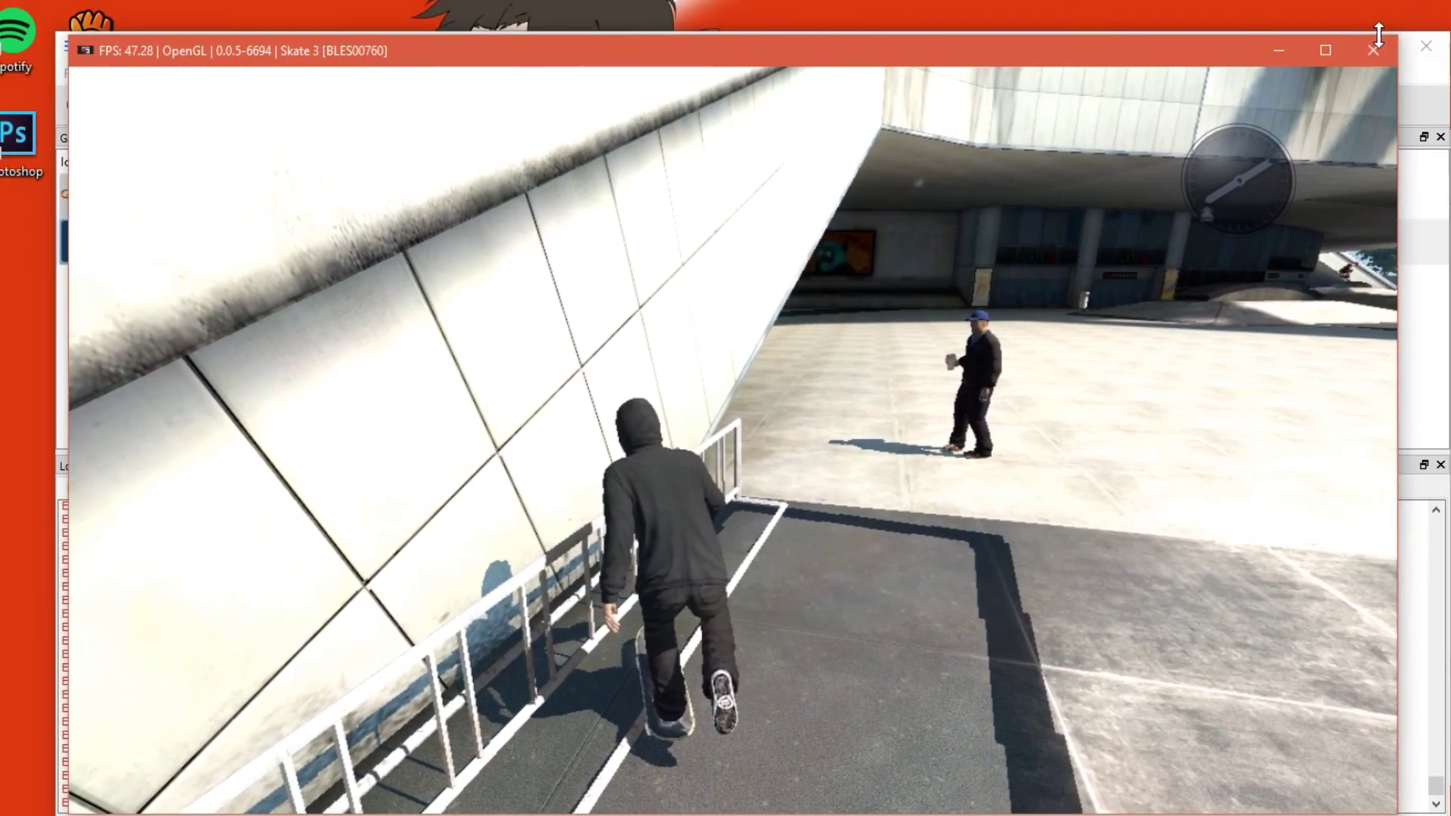
pyautogui.click(1376, 44)
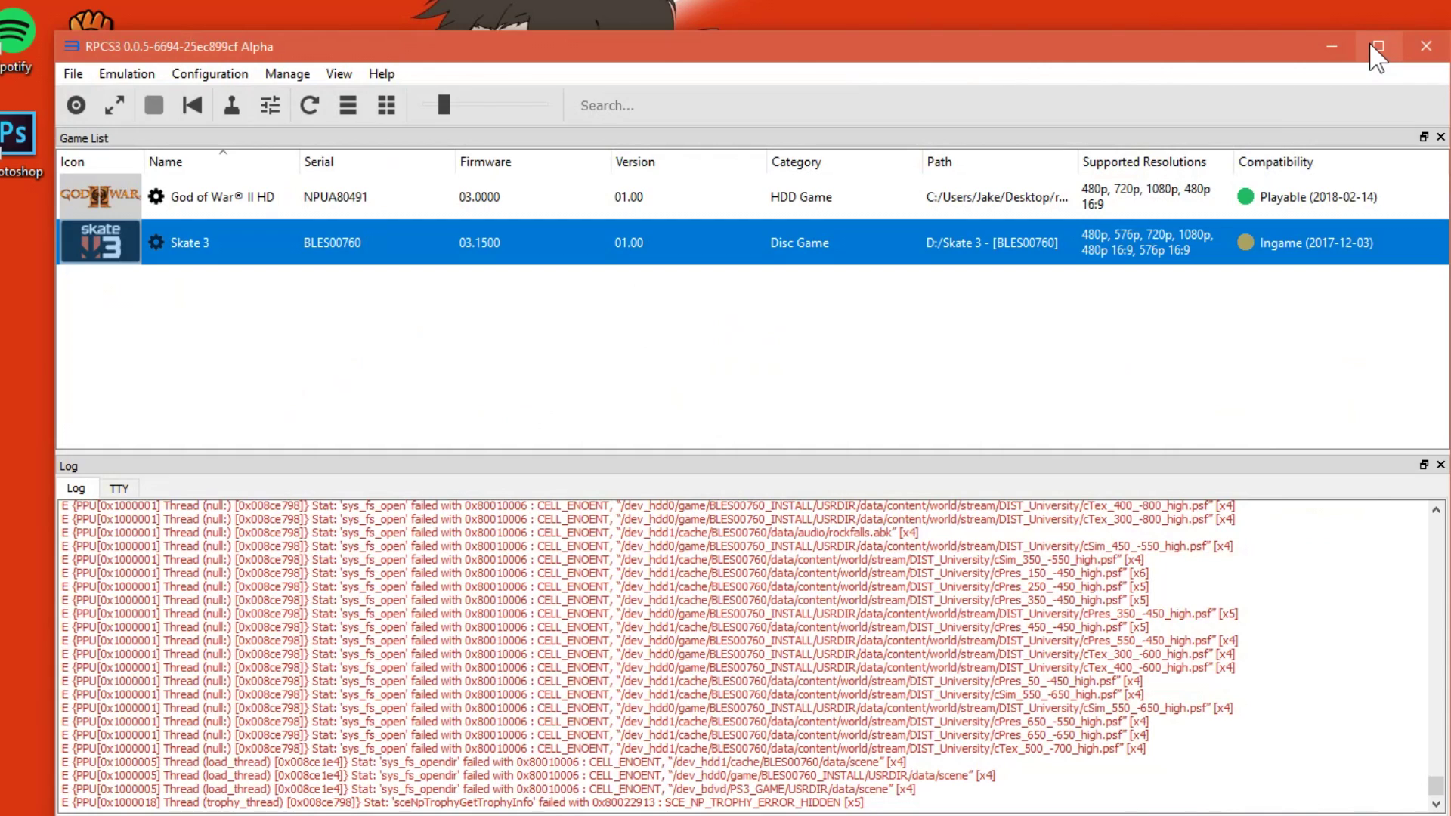